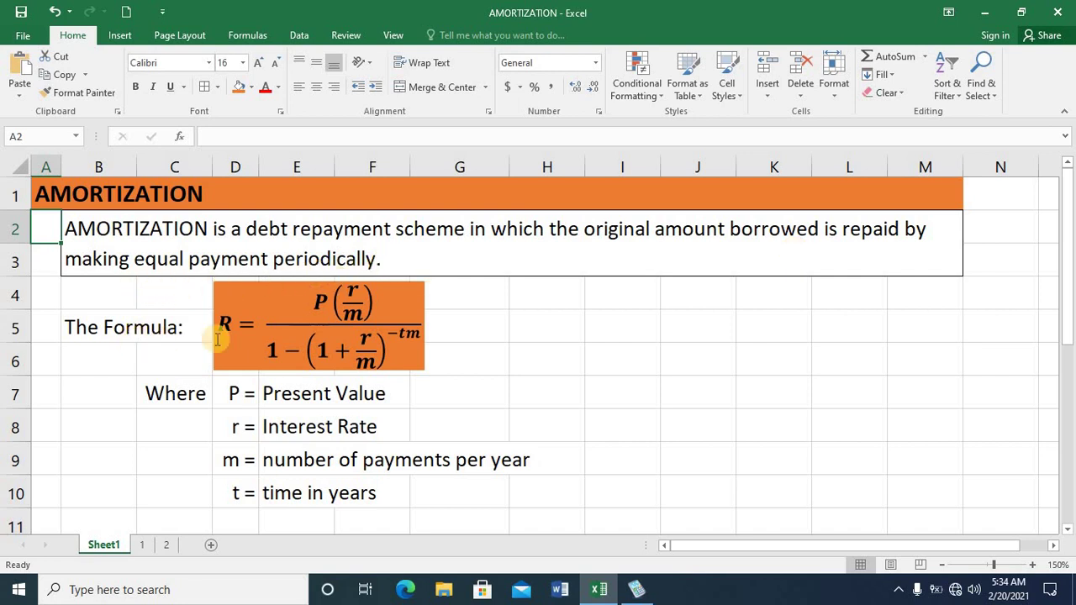
# - Review the definitions of P, r, m and t listed below the amortization formula
pyautogui.click(233, 392)
pyautogui.press('Down')
pyautogui.press('Down')
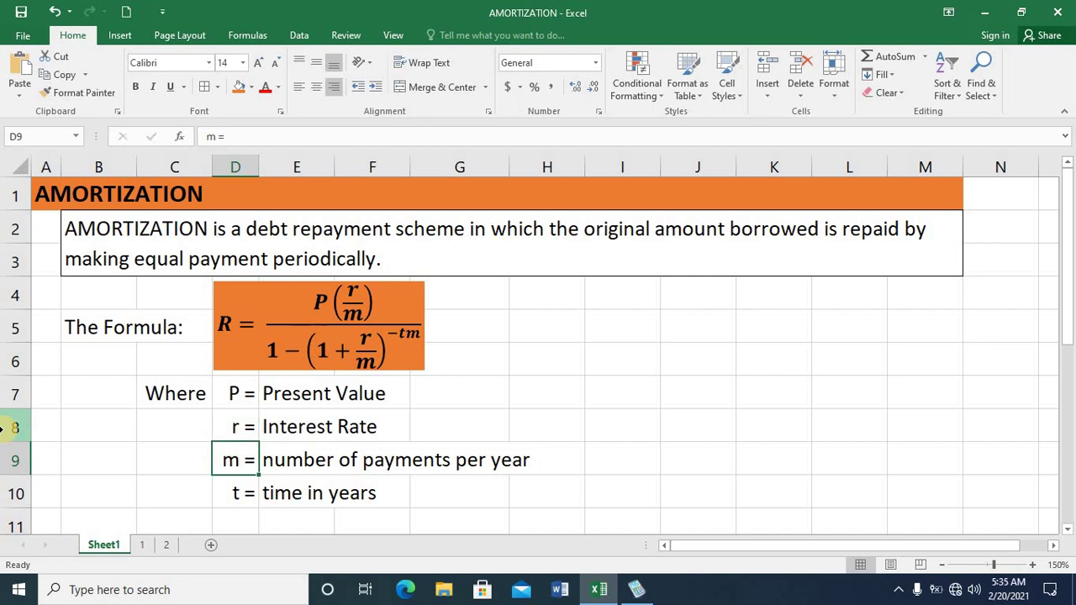
pyautogui.press('Down')
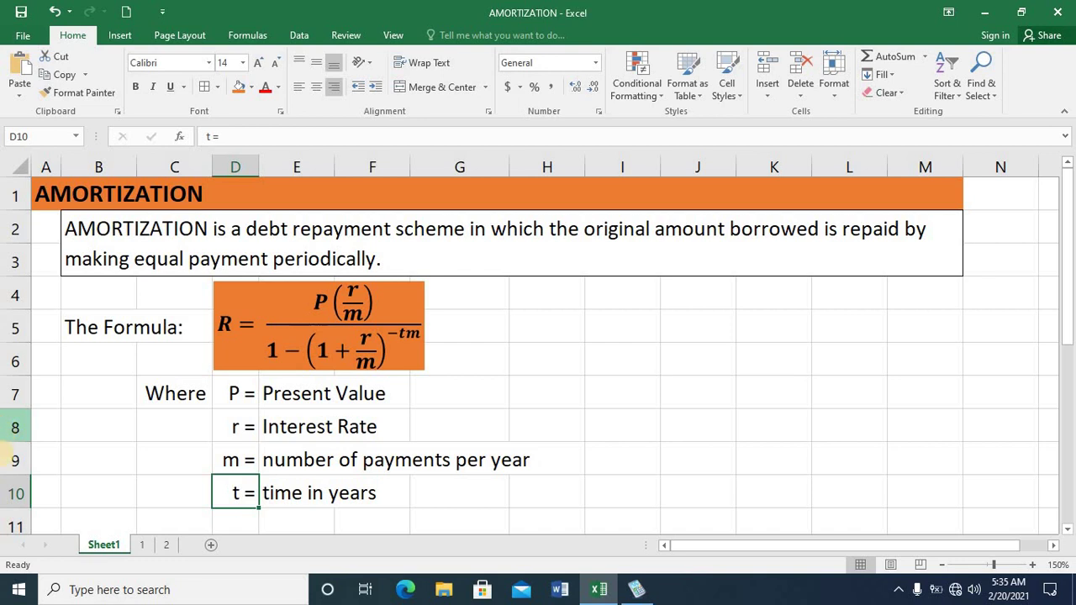
# - Open sheet 1 and examine the Example 1 loan problem and its list of given quantities
pyautogui.click(142, 544)
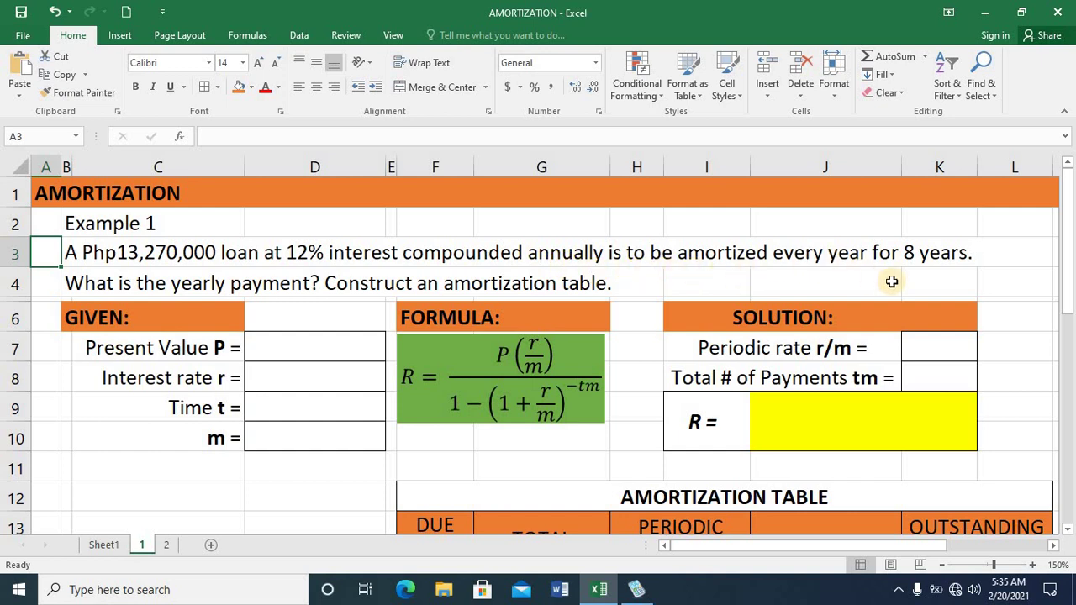
pyautogui.click(87, 285)
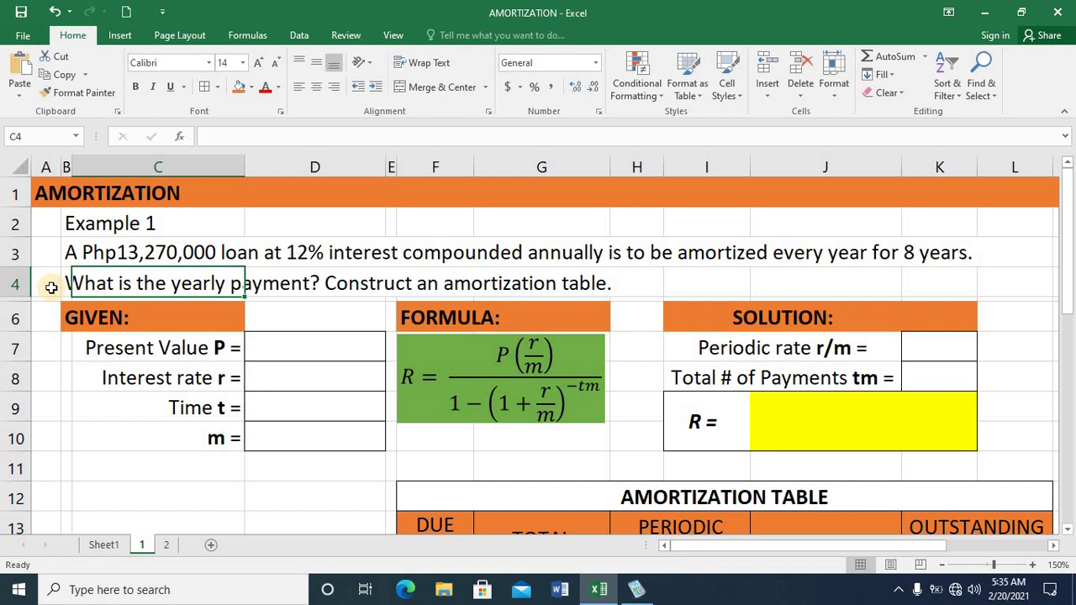
pyautogui.click(51, 287)
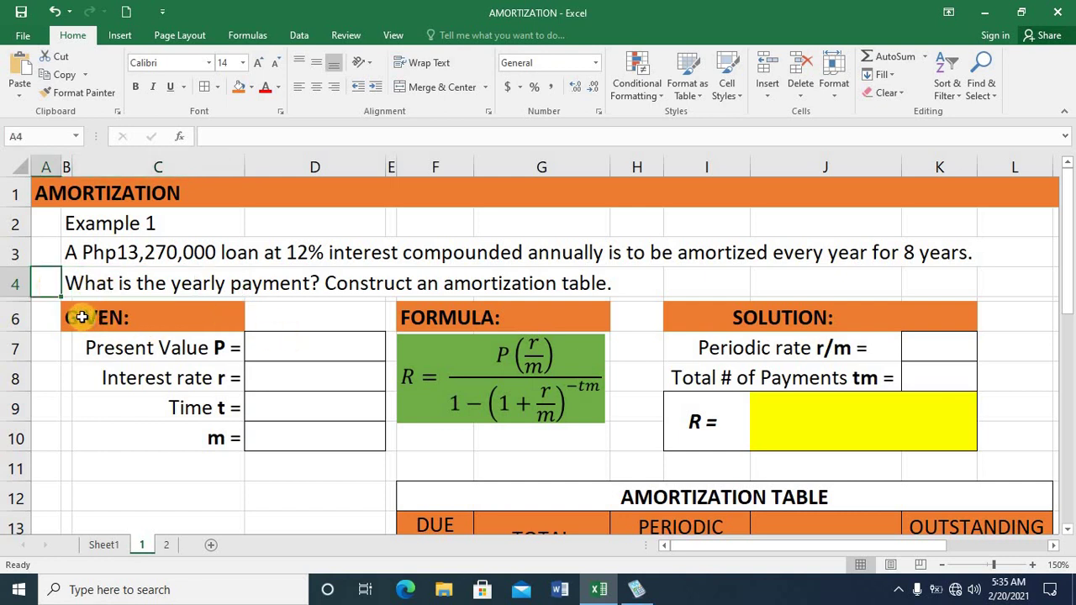
pyautogui.click(67, 317)
pyautogui.press('Down')
pyautogui.press('Right')
pyautogui.press('Up')
pyautogui.press('Down')
pyautogui.press('Down')
pyautogui.press('Down')
pyautogui.press('Down')
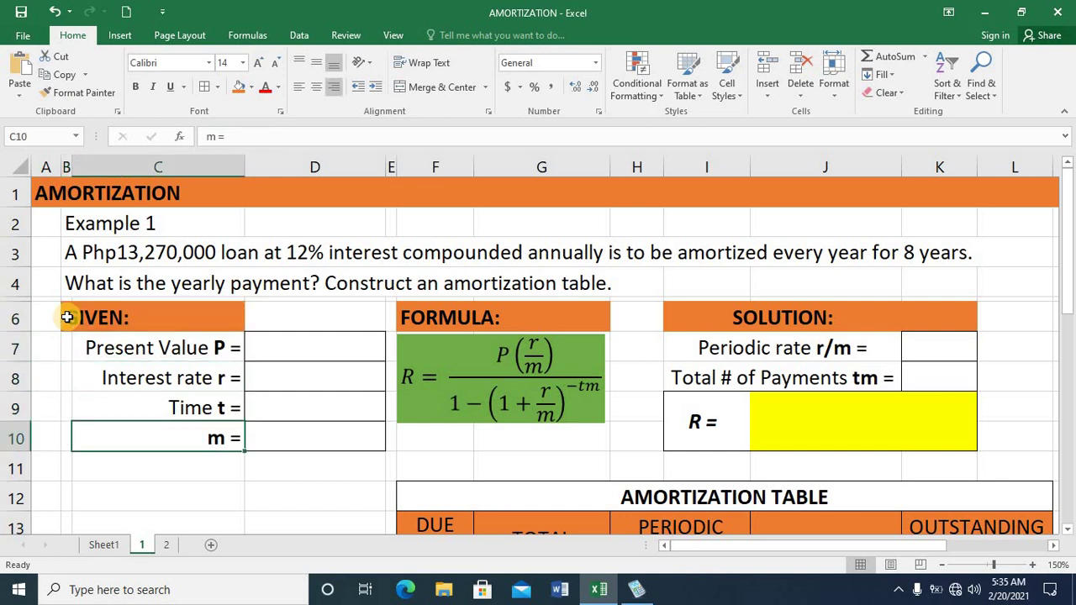
# - Enter the present value P as 13,270,000 in D7 and the interest rate r as 0.12 in D8
pyautogui.click(302, 344)
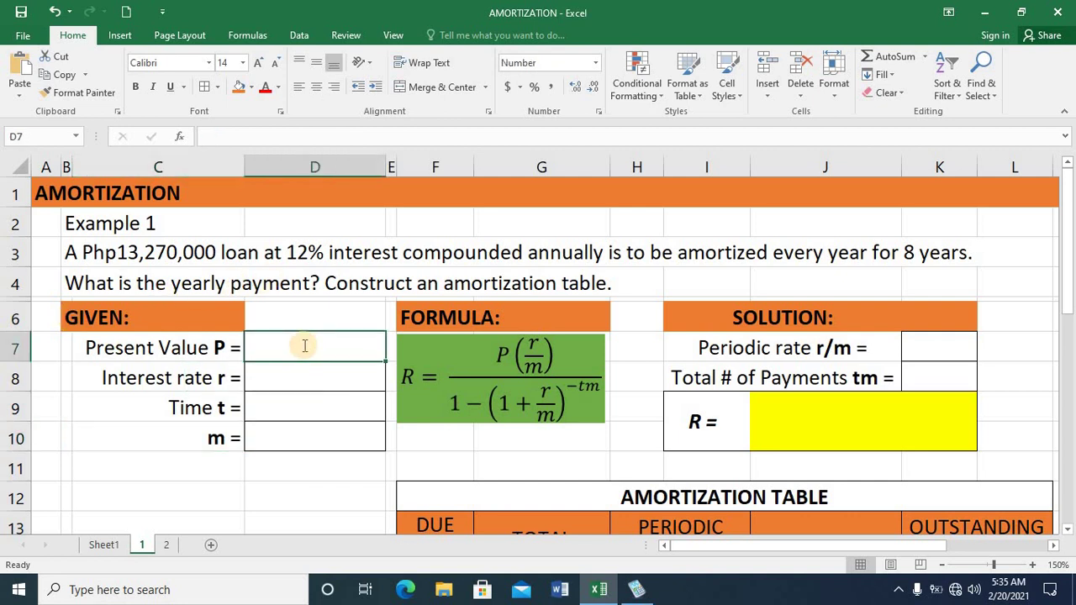
pyautogui.write('13,2')
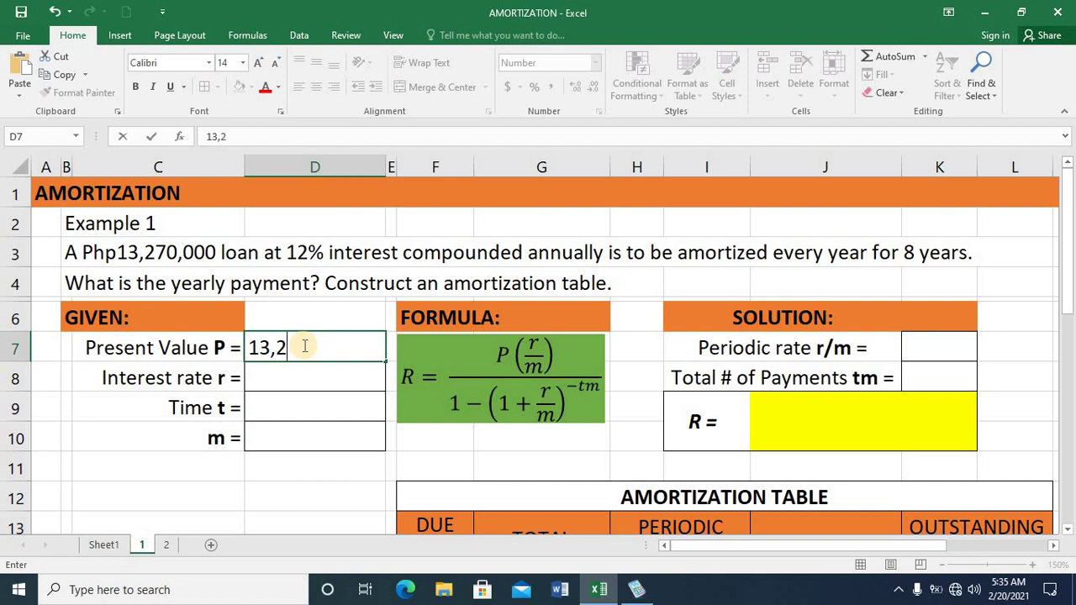
pyautogui.write('70,000')
pyautogui.press('Return')
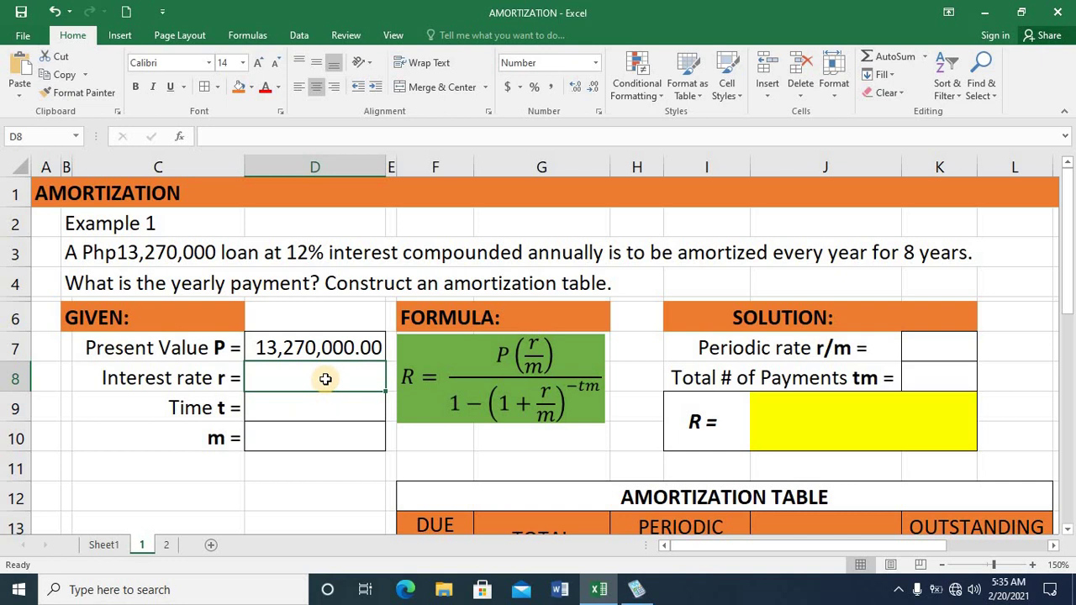
pyautogui.write('0')
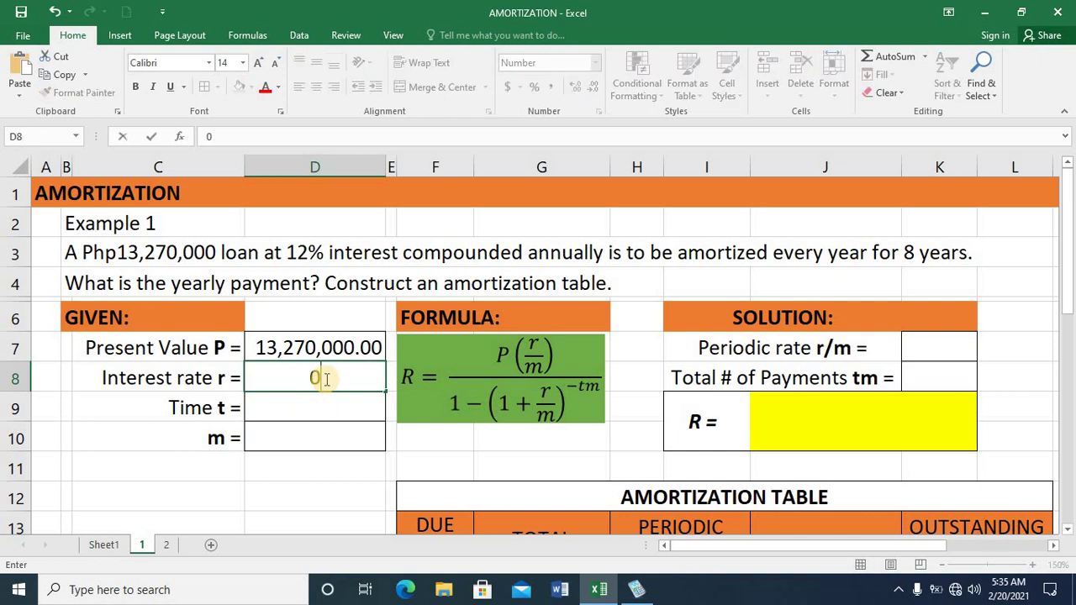
pyautogui.write('.12')
pyautogui.press('Return')
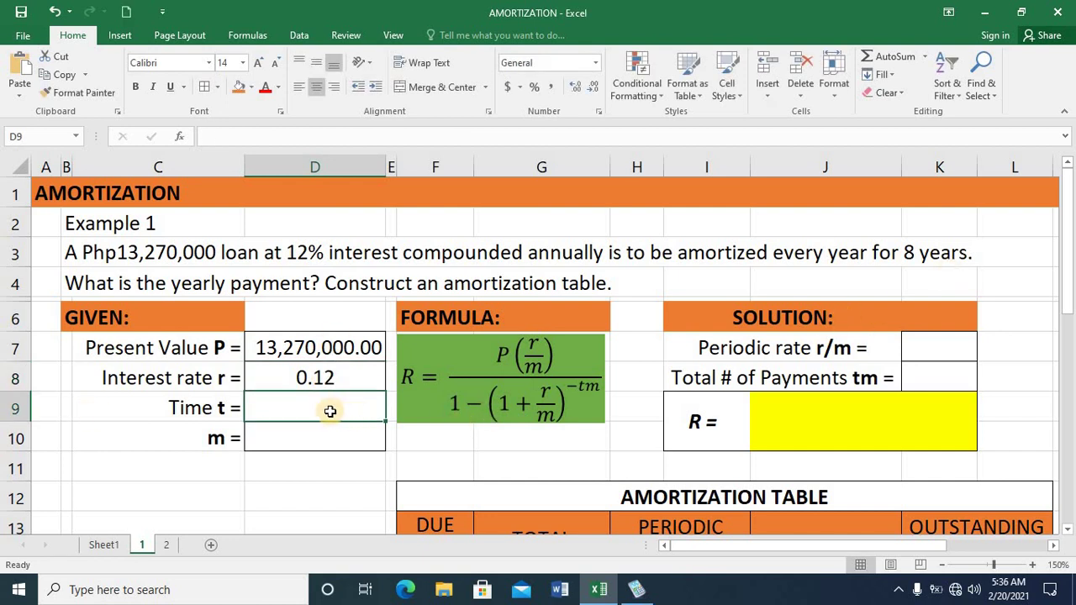
# - Enter the time t as 8 in D9 and the number of payments per year m as 1 in D10
pyautogui.write('8')
pyautogui.press('Return')
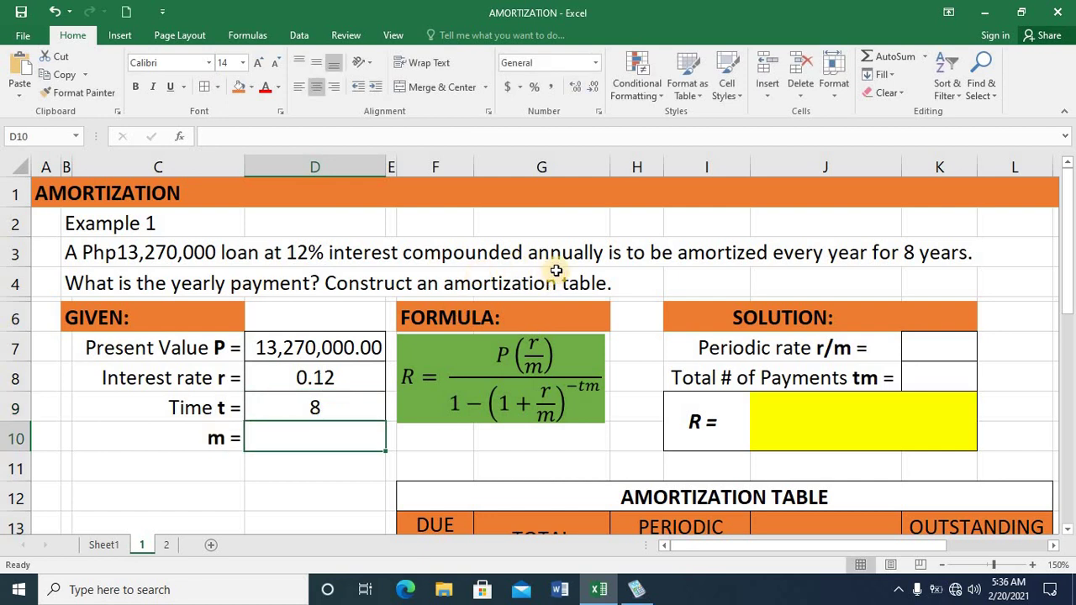
pyautogui.write('1')
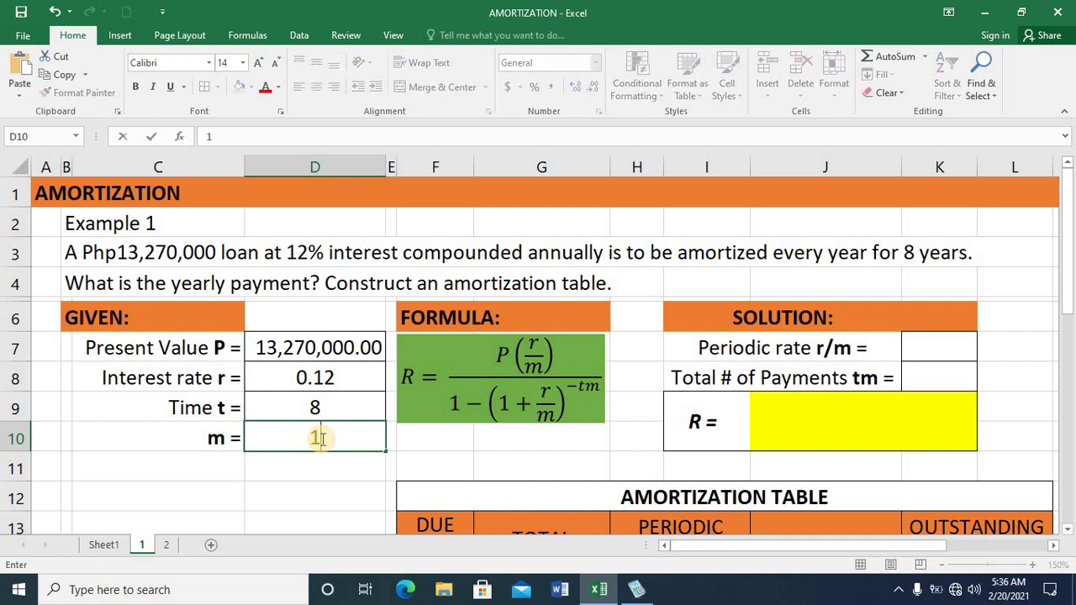
pyautogui.press('Return')
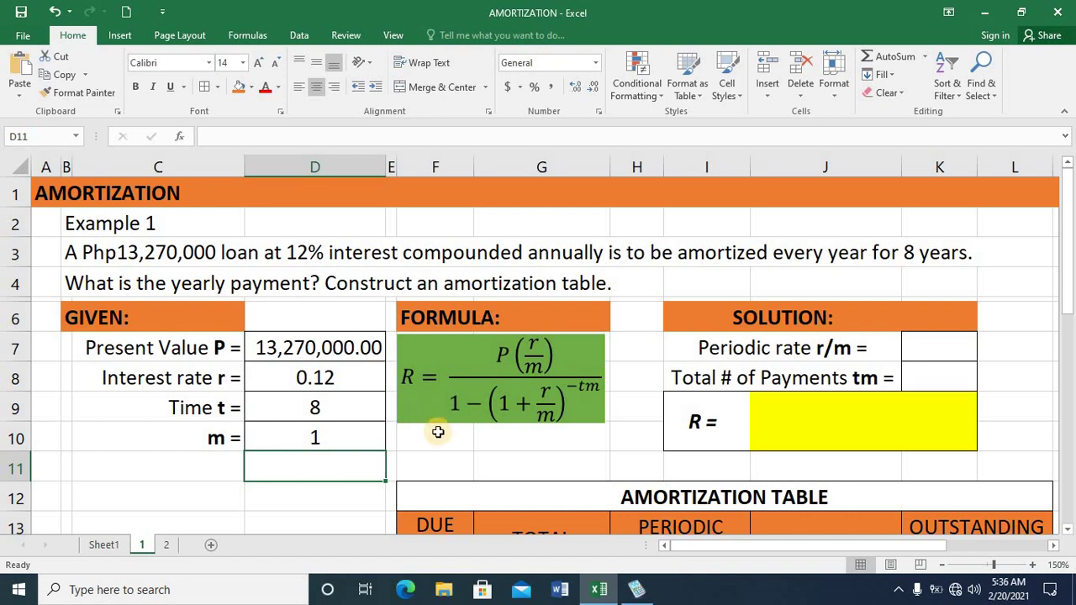
# - Calculate the periodic rate r/m in K7 with the formula =D8/D10
pyautogui.click(771, 318)
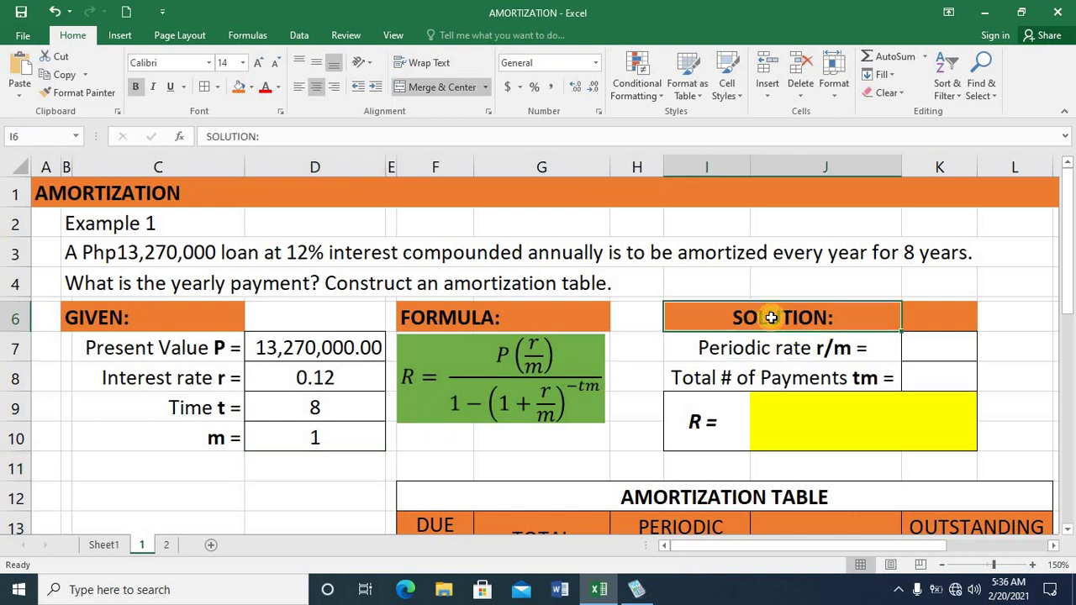
pyautogui.click(747, 352)
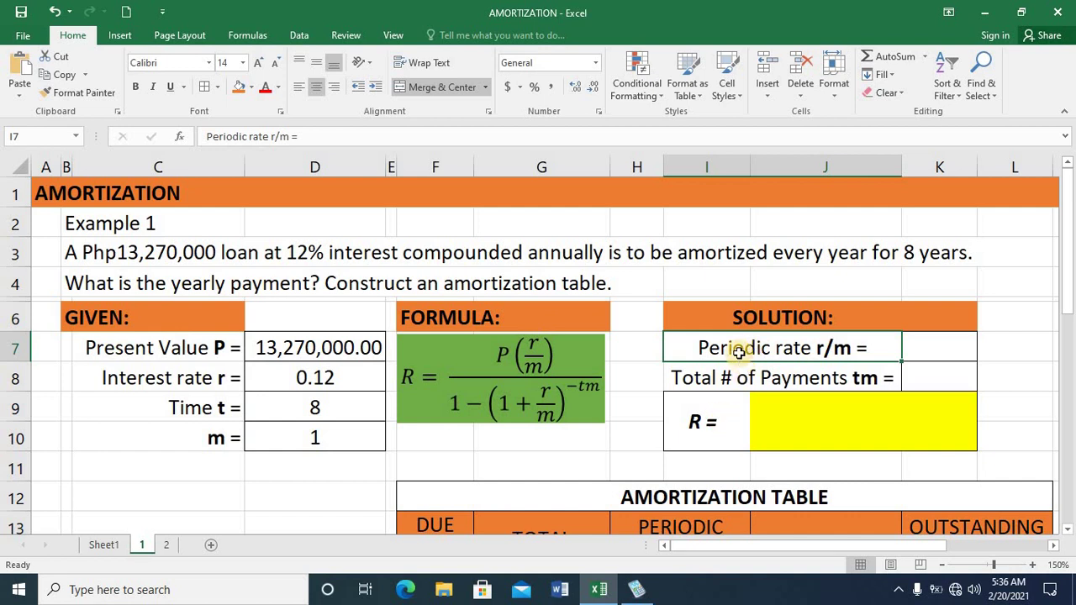
pyautogui.click(951, 344)
pyautogui.write('=')
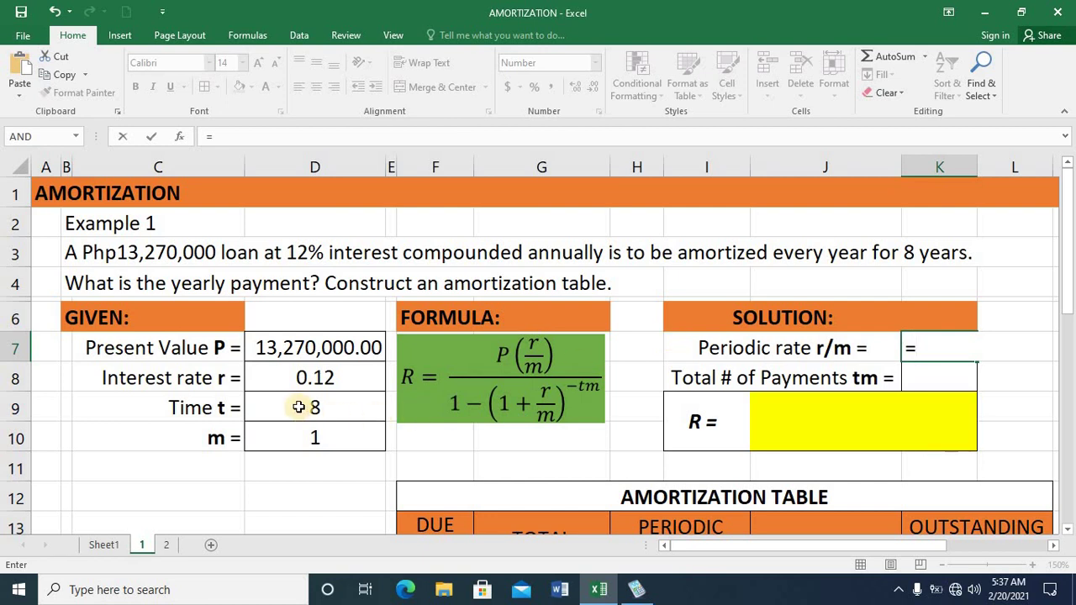
pyautogui.click(313, 380)
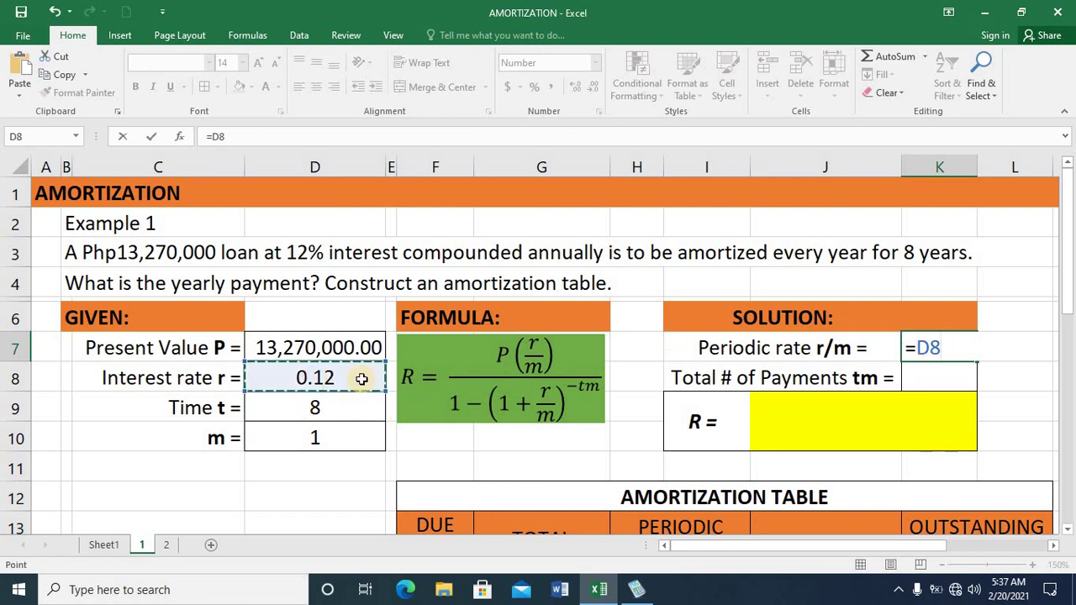
pyautogui.write('/')
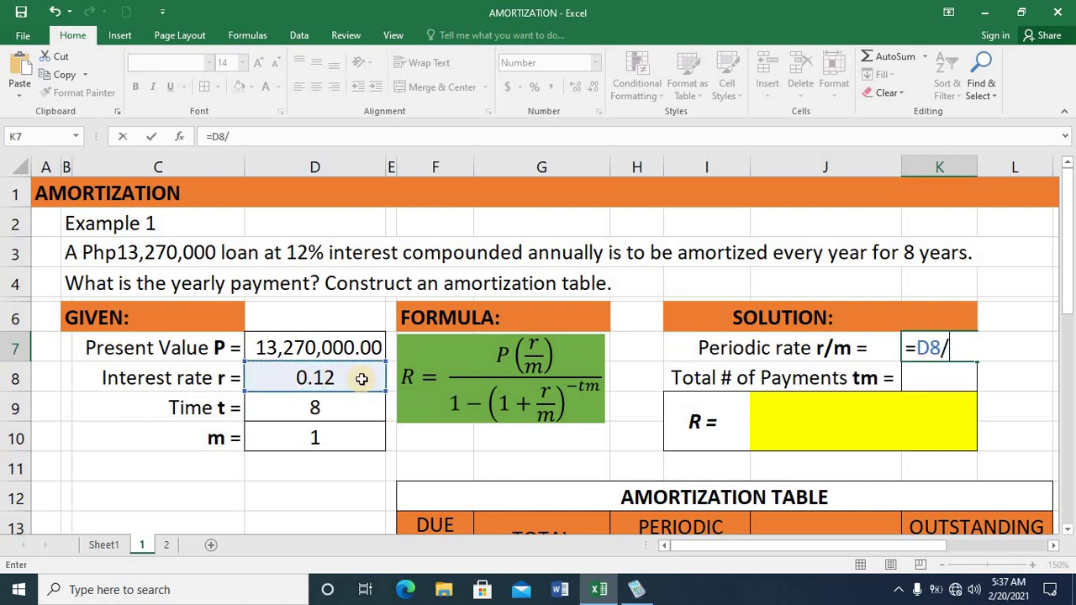
pyautogui.click(346, 440)
pyautogui.press('Return')
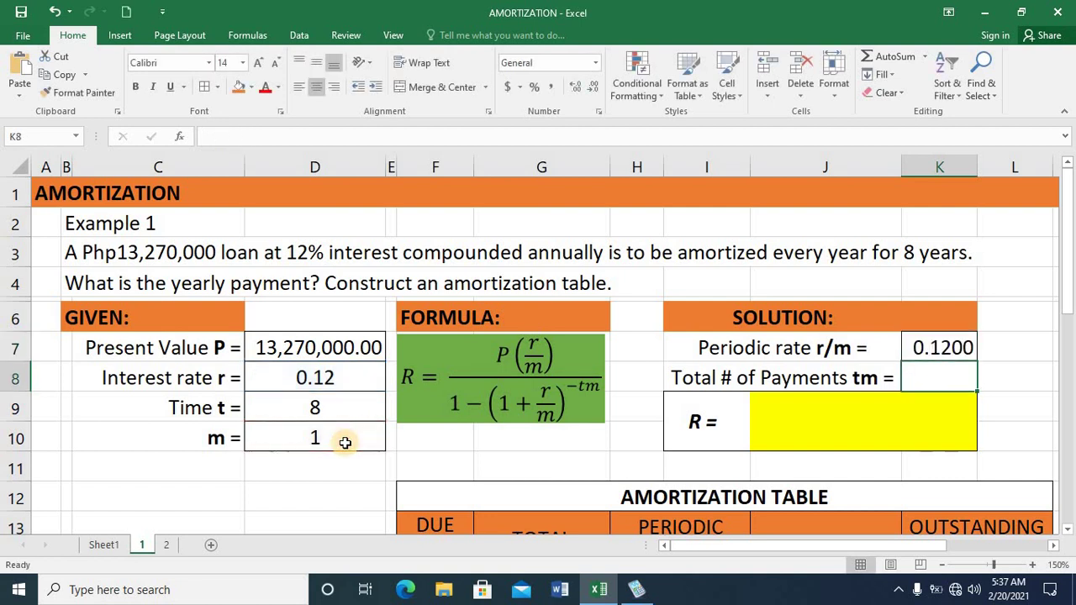
pyautogui.press('Up')
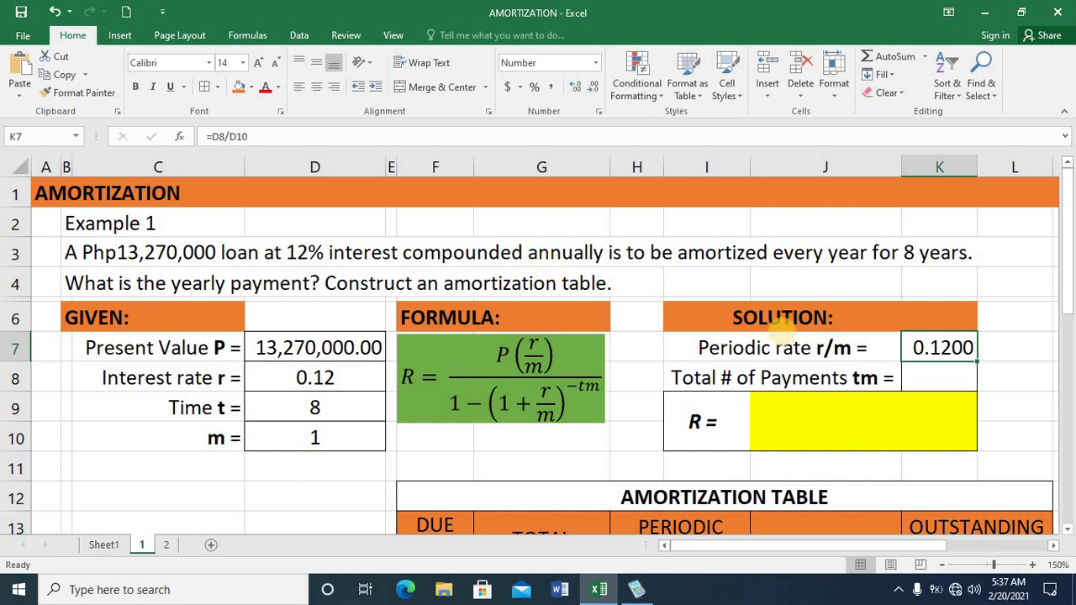
# - Calculate the total number of payments tm in K8 with the formula =D9*D10
pyautogui.click(943, 377)
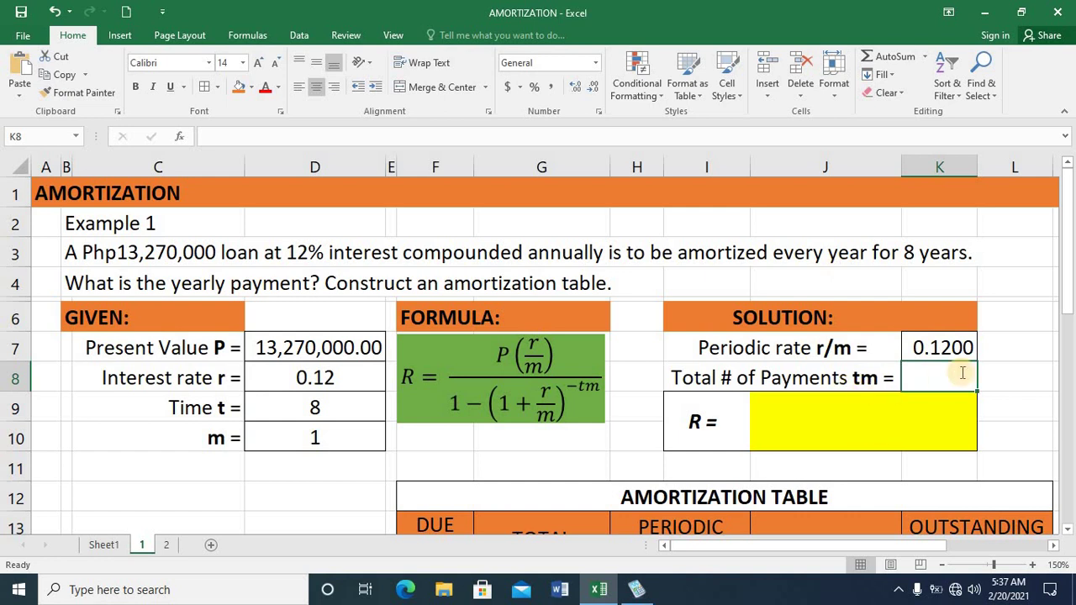
pyautogui.write('=')
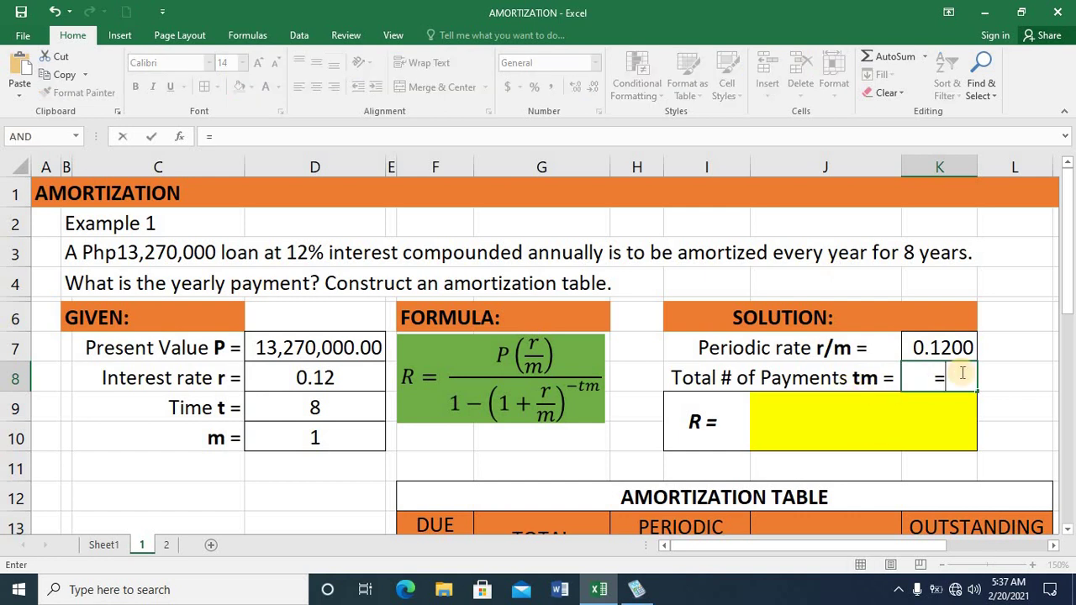
pyautogui.click(351, 409)
pyautogui.write('*')
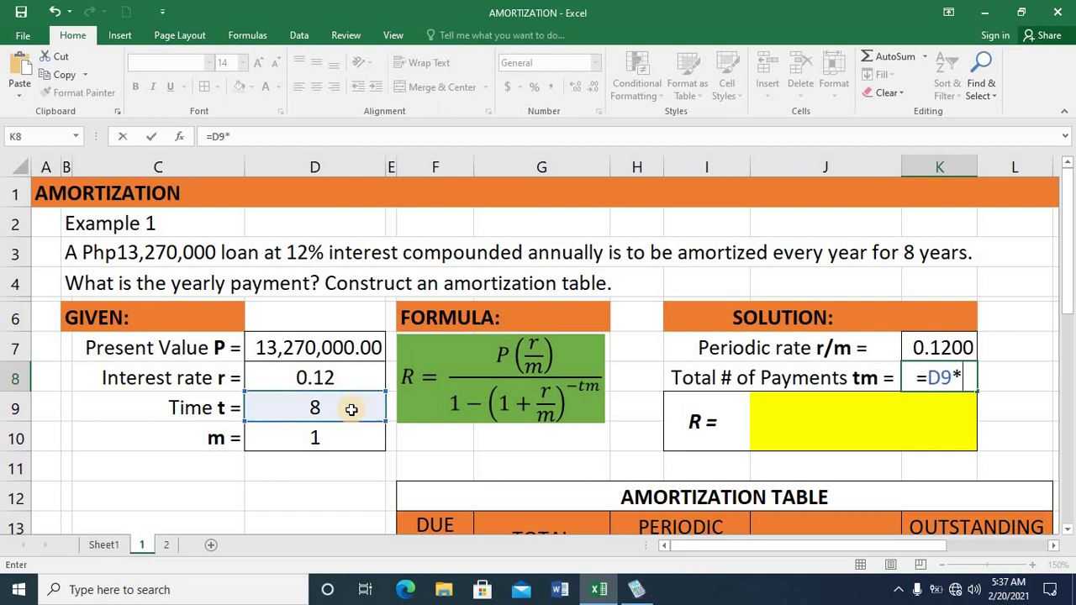
pyautogui.click(357, 438)
pyautogui.press('Return')
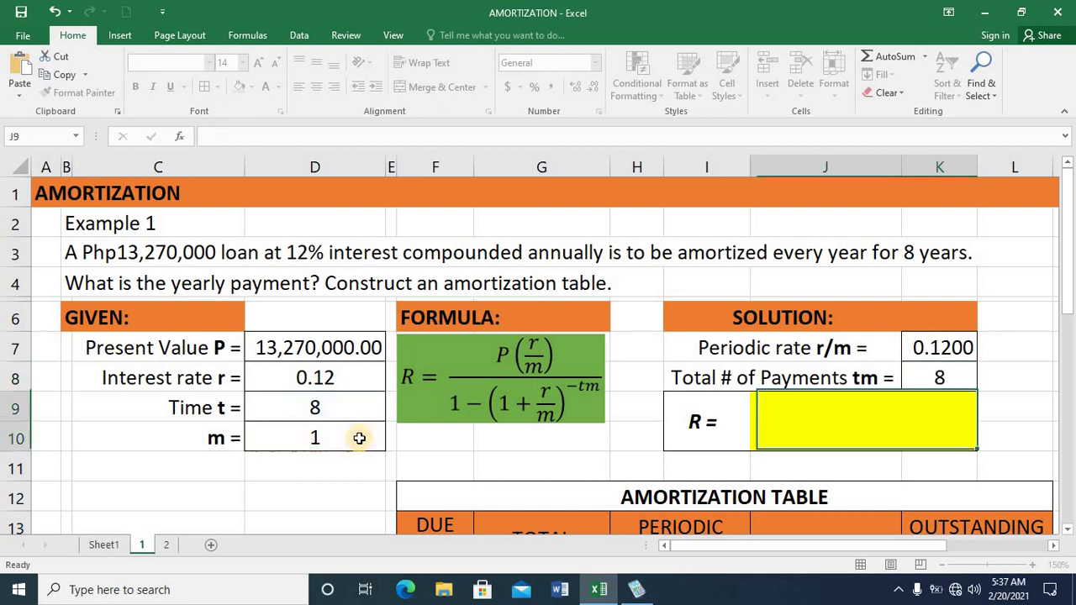
pyautogui.press('Up')
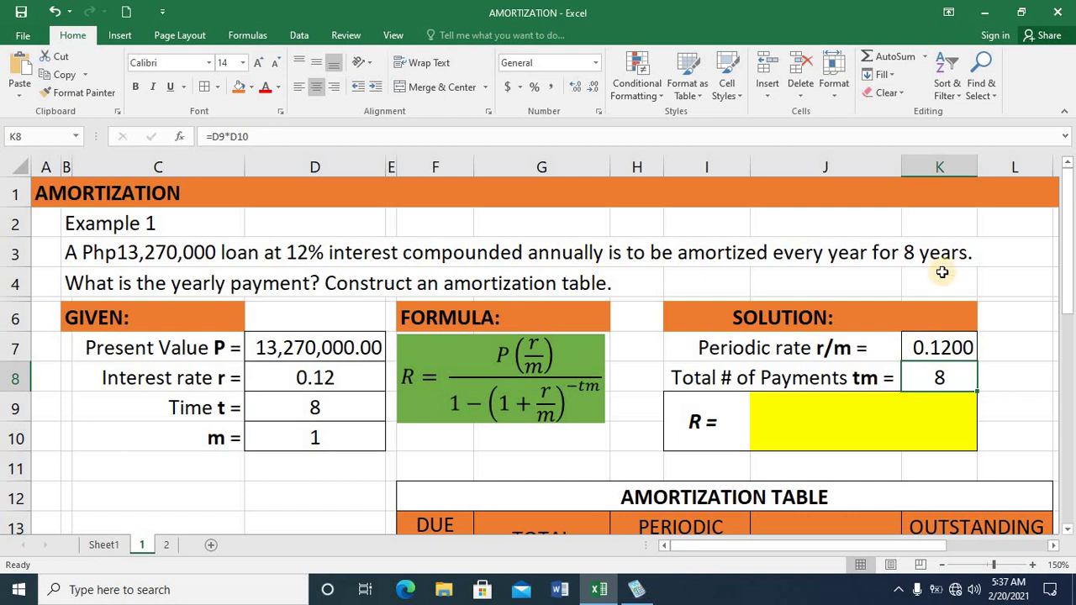
# - Start the yearly payment formula in J9 as a quotient of two parenthesised parts, with D7*K7 as the numerator
pyautogui.click(840, 432)
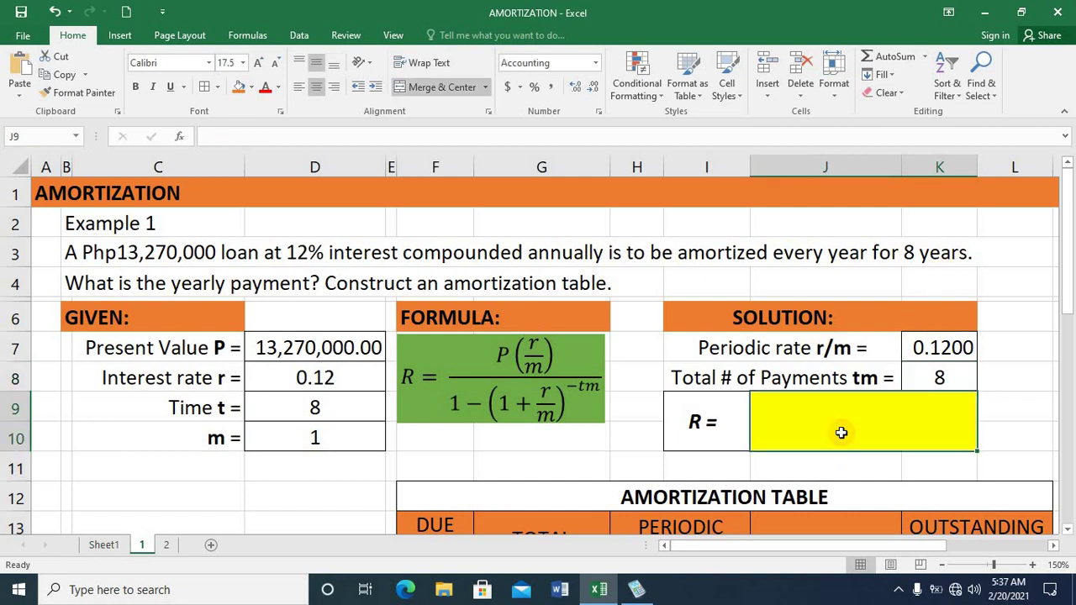
pyautogui.write('=')
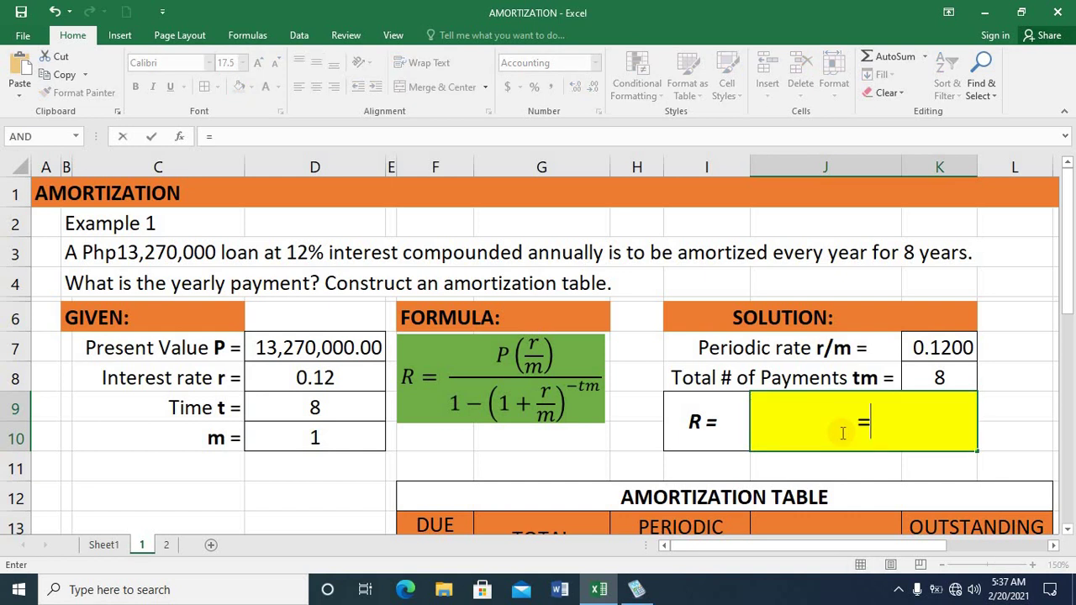
pyautogui.write('()/()')
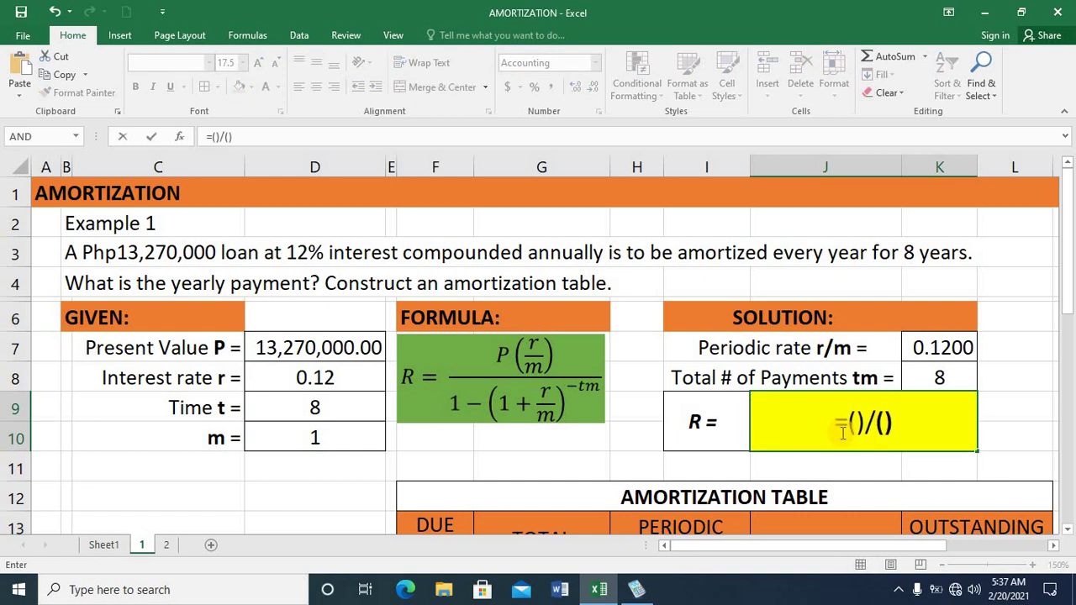
pyautogui.click(843, 433)
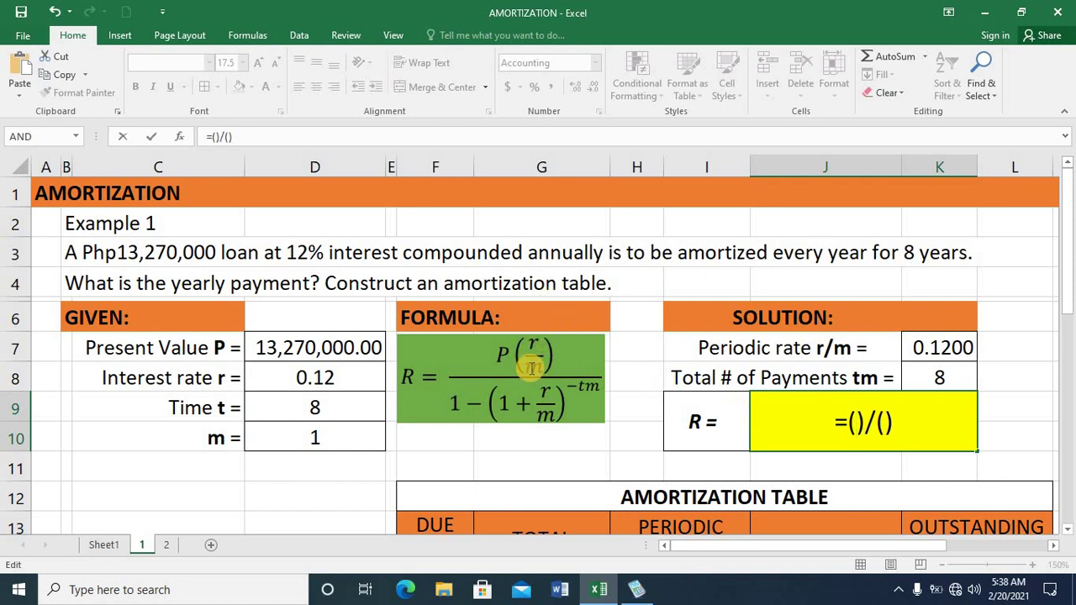
pyautogui.click(324, 347)
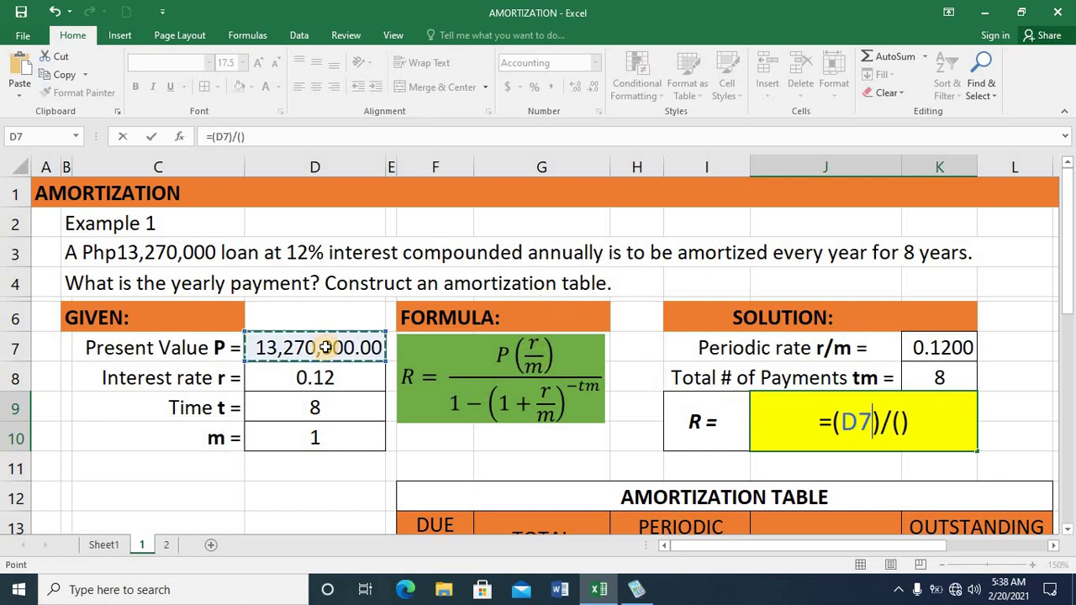
pyautogui.write('*')
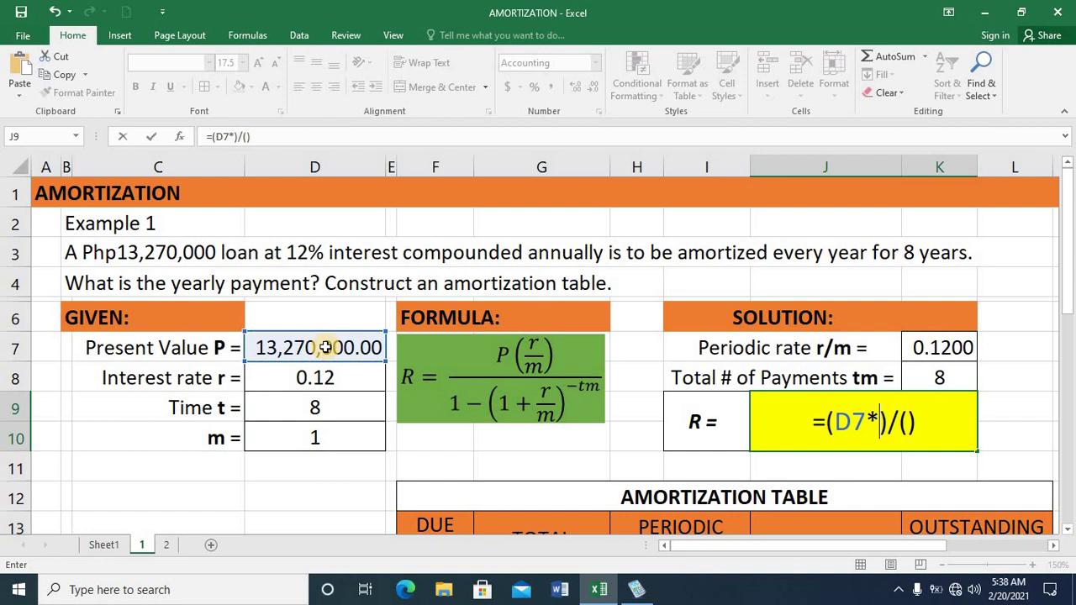
pyautogui.click(933, 347)
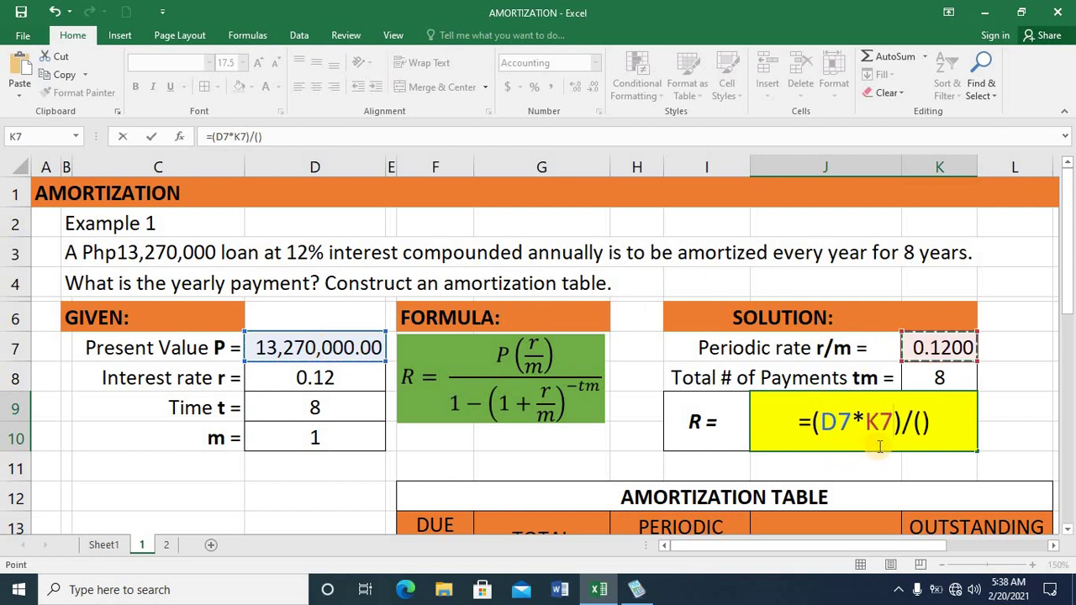
# - Lay out the denominator of the J9 formula as 1-()^(), leaving the base and exponent parentheses empty
pyautogui.click(921, 422)
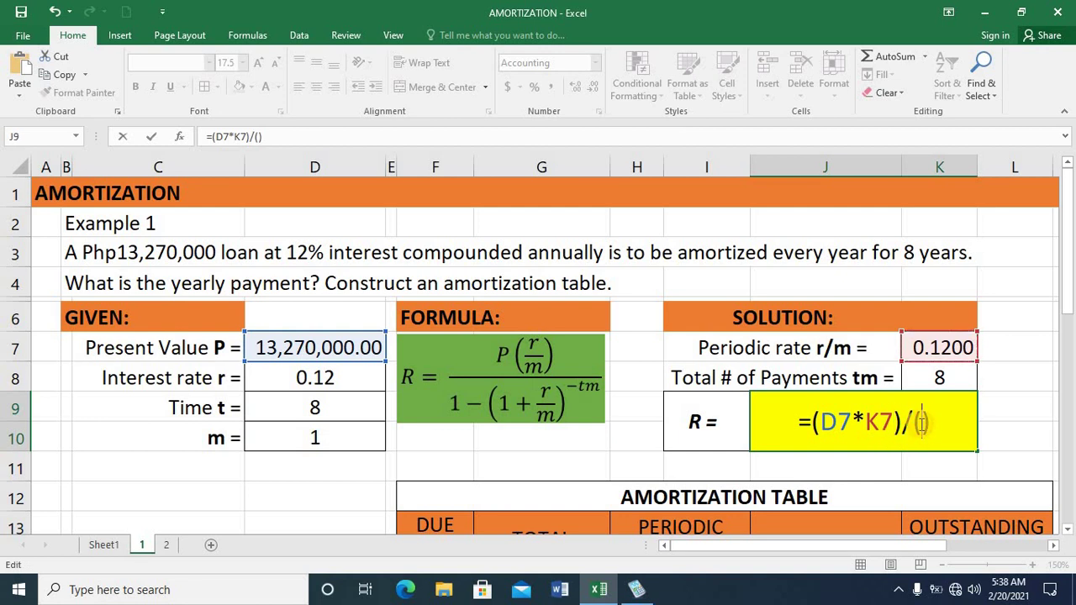
pyautogui.write('1')
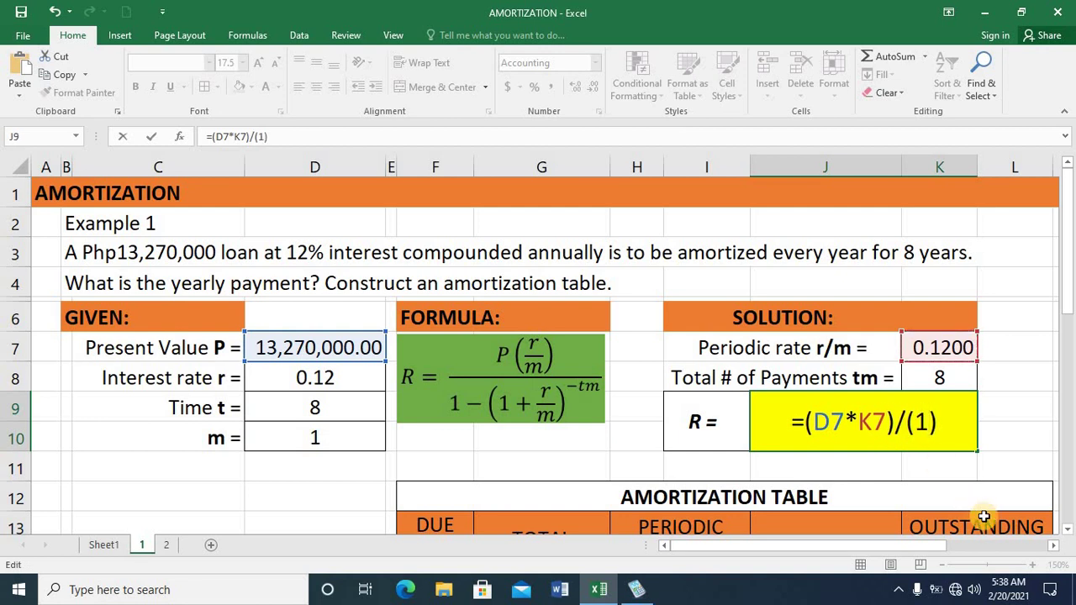
pyautogui.write('-')
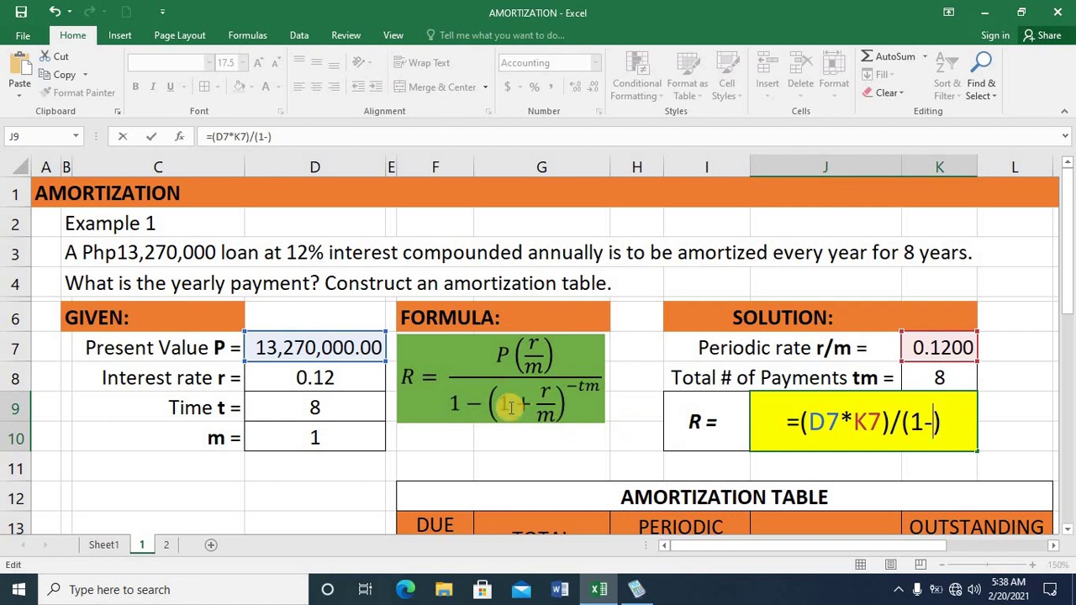
pyautogui.write('()')
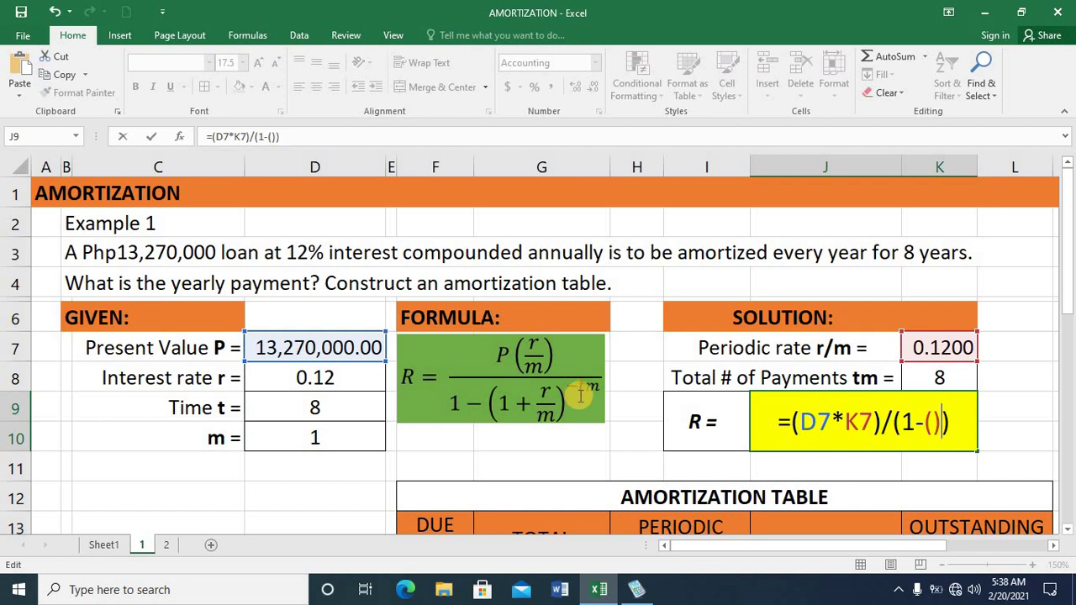
pyautogui.write('^')
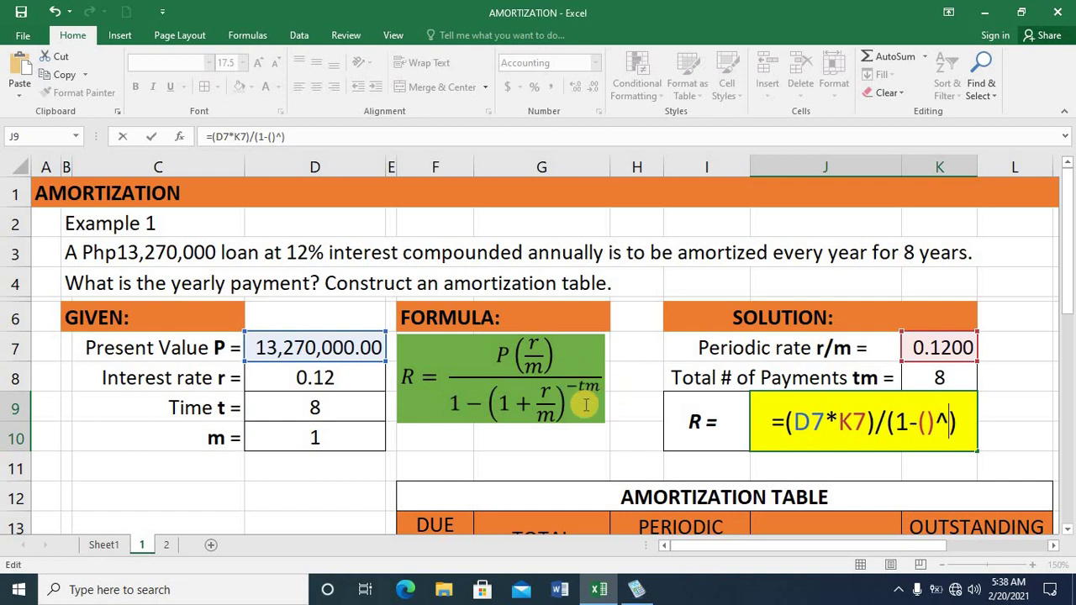
pyautogui.write('()')
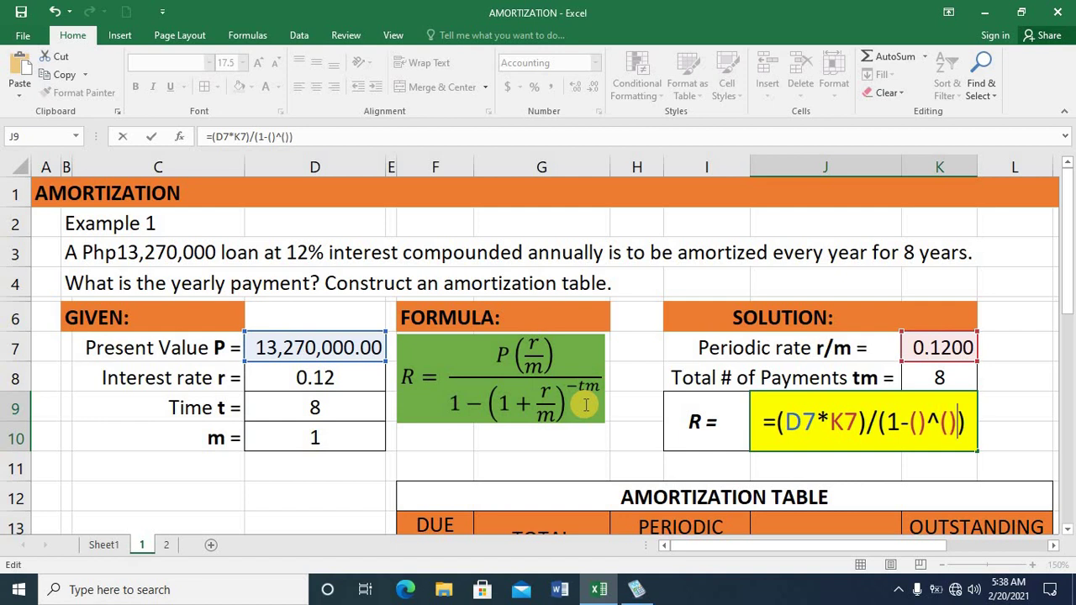
# - Fill in the base as 1+K7 and the exponent as -K8, completing J9 as =(D7*K7)/(1-(1+K7)^(-K8))
pyautogui.click(919, 423)
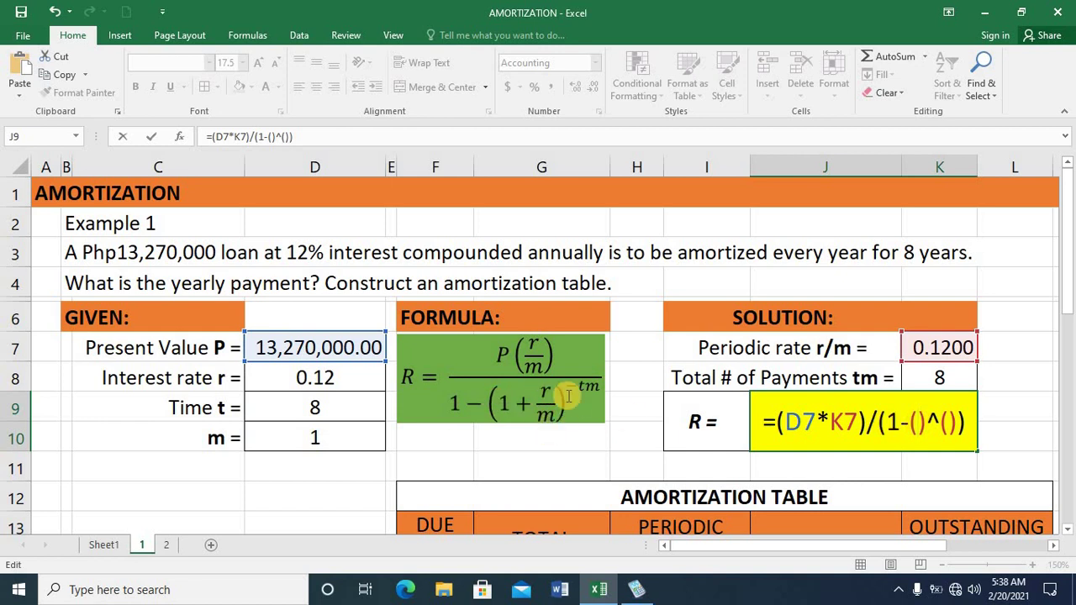
pyautogui.write('1+')
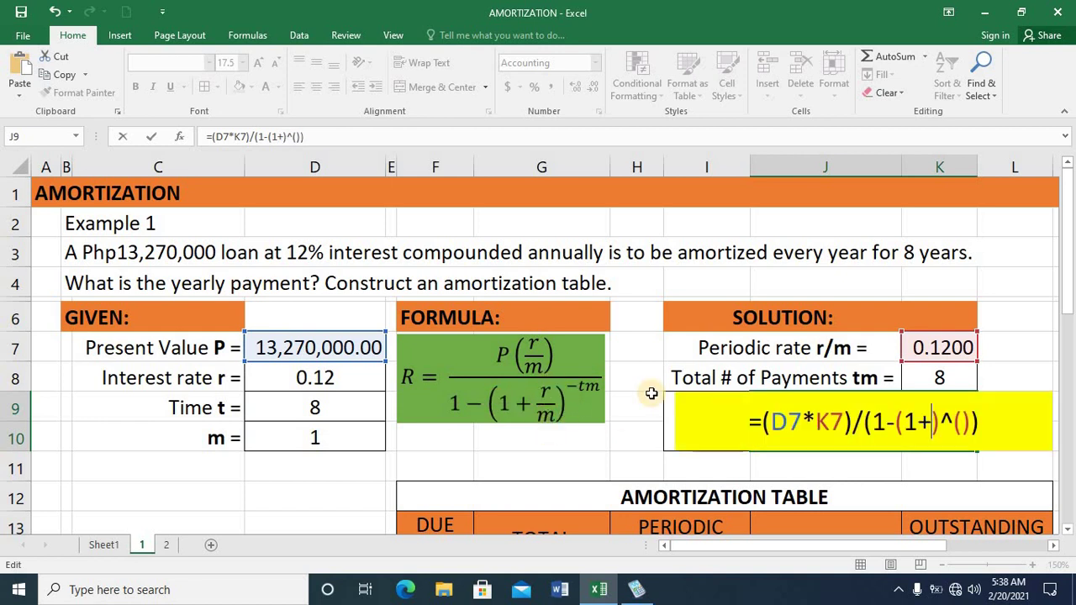
pyautogui.click(935, 348)
pyautogui.click(975, 423)
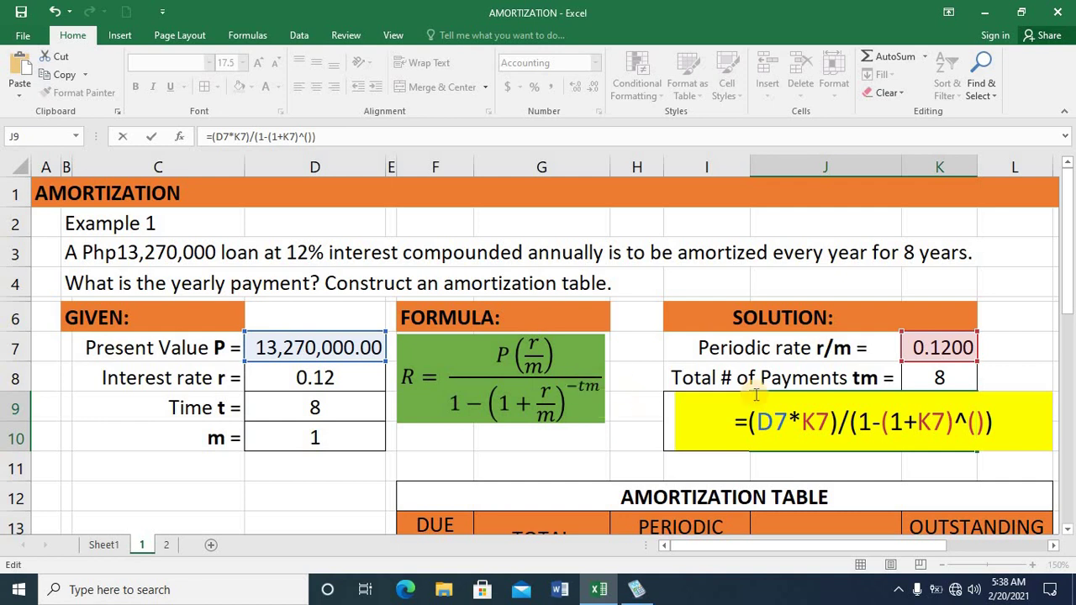
pyautogui.write('-')
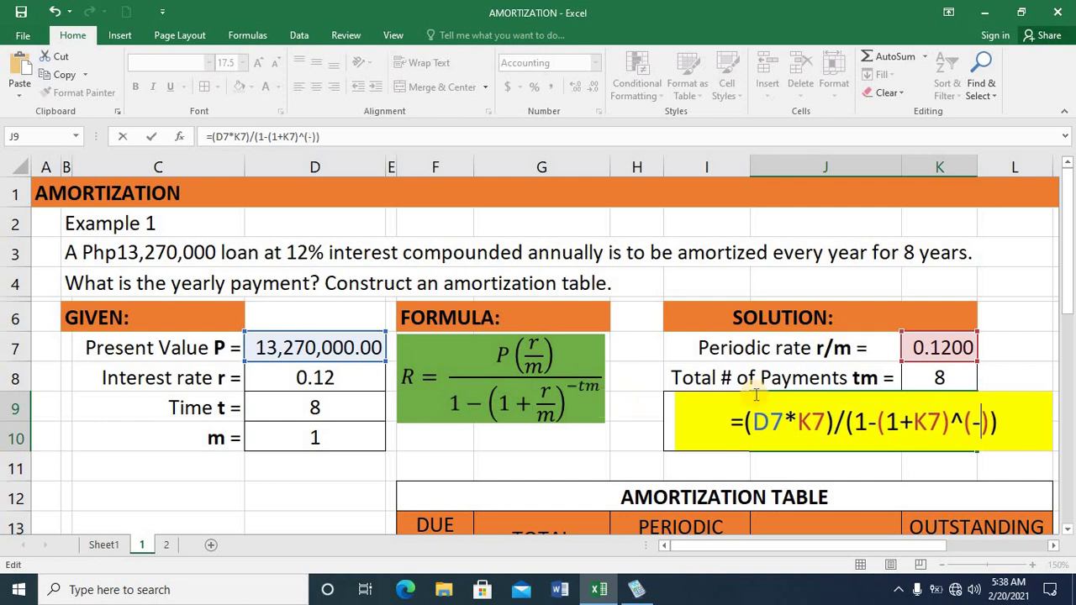
pyautogui.click(956, 378)
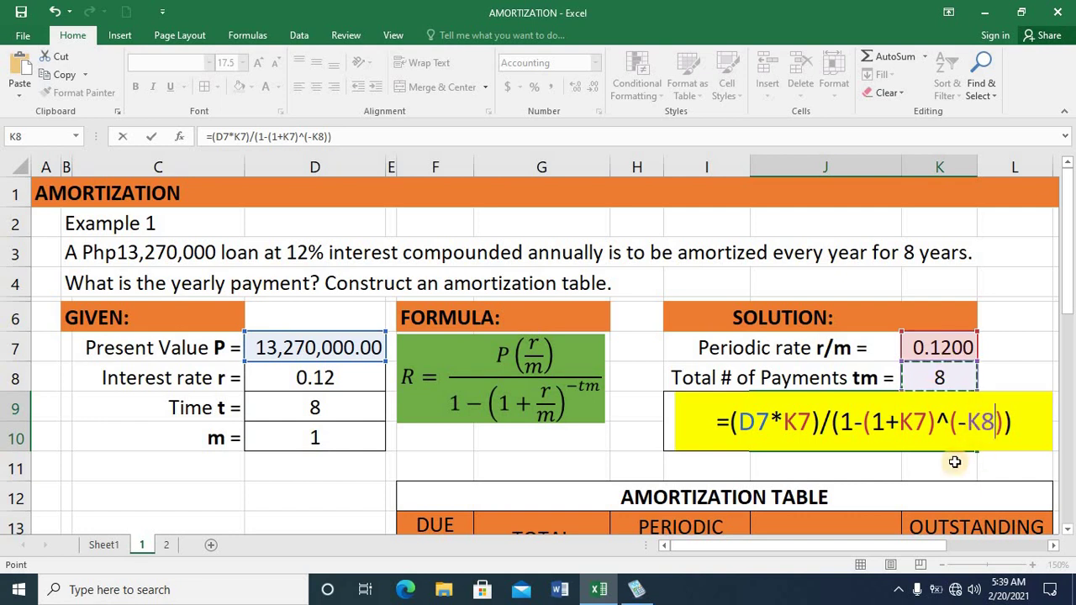
pyautogui.press('Return')
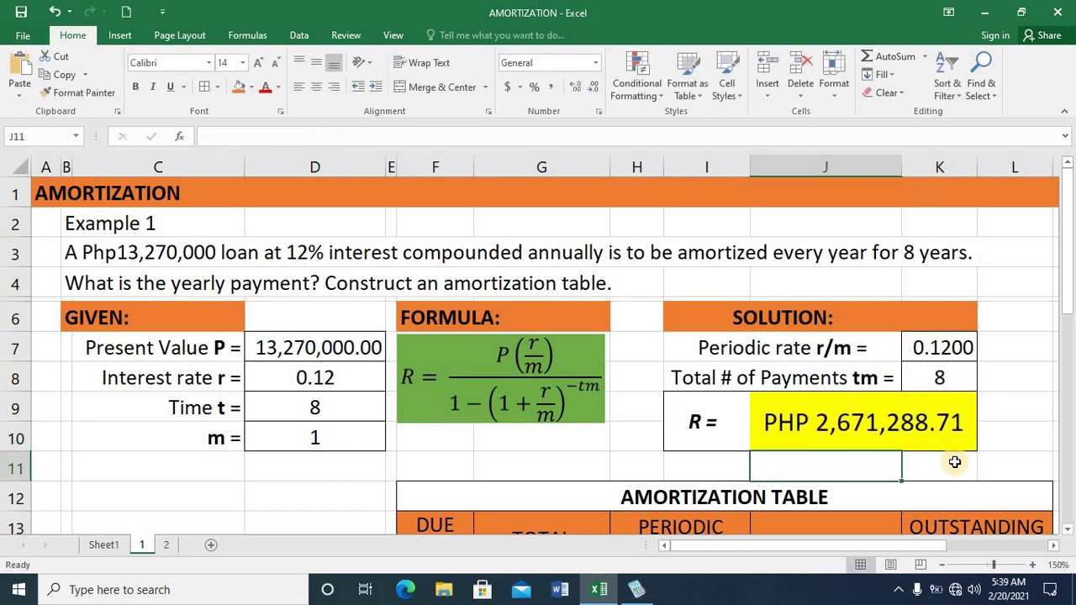
pyautogui.press('Up')
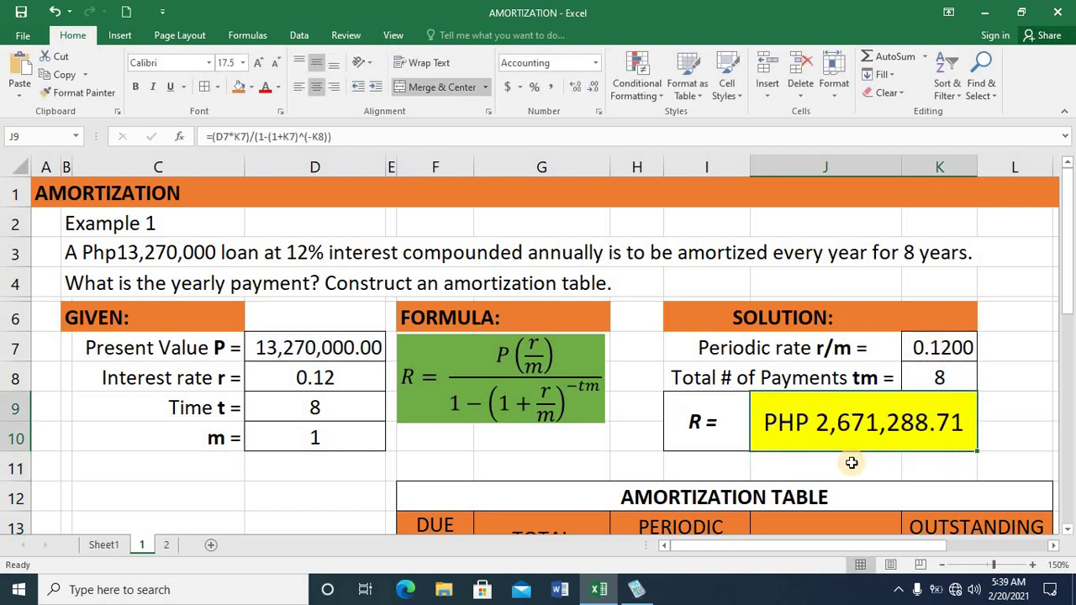
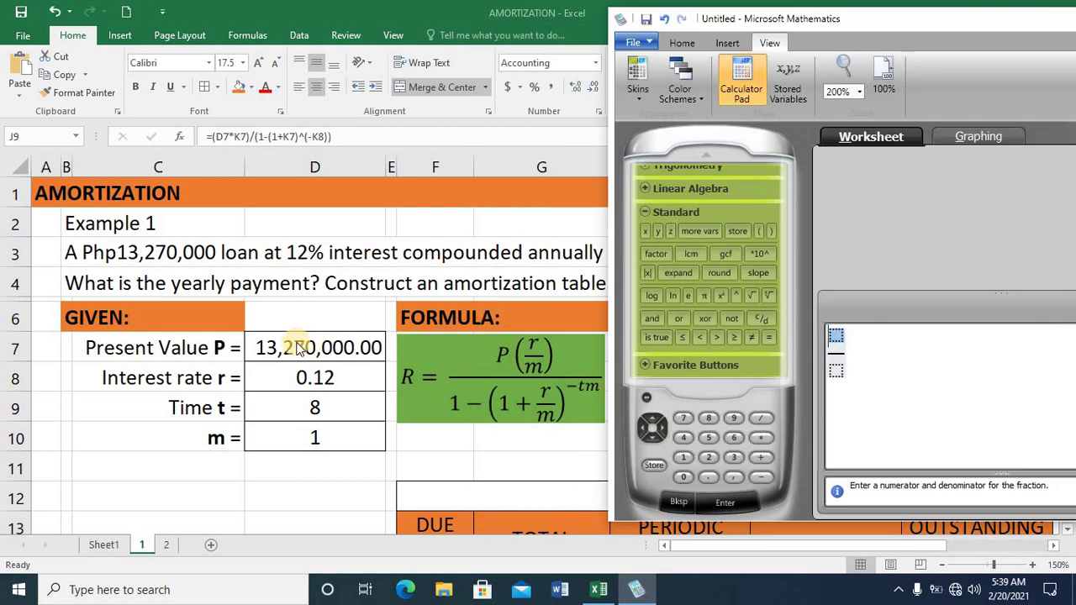
# - In Microsoft Mathematics, enter 13270000 multiplied by the fraction .12/1 as the numerator of the payment expression
pyautogui.write('13270')
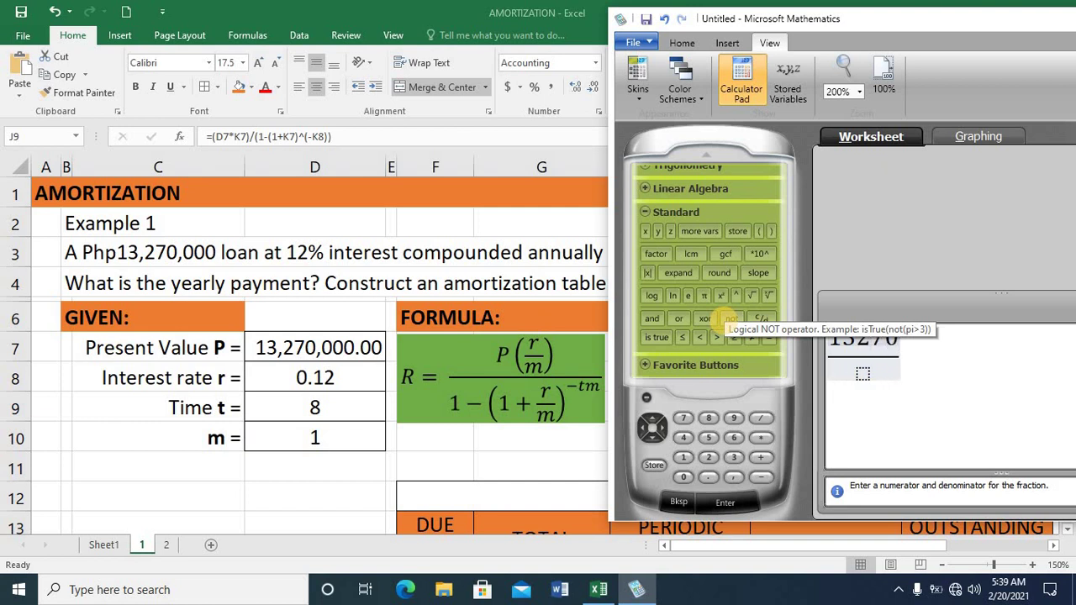
pyautogui.write('000')
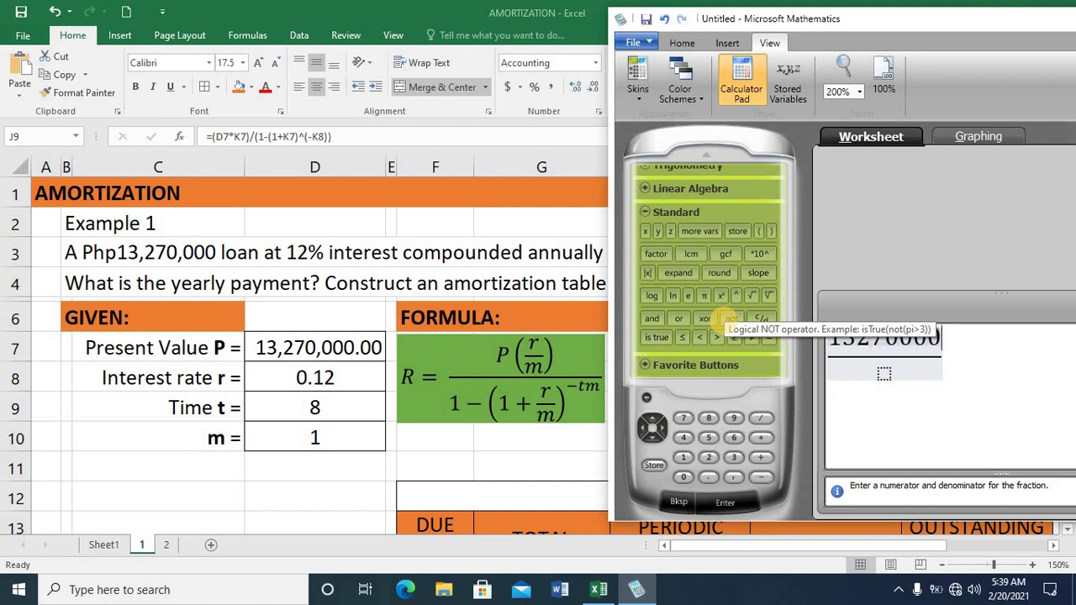
pyautogui.write('*/')
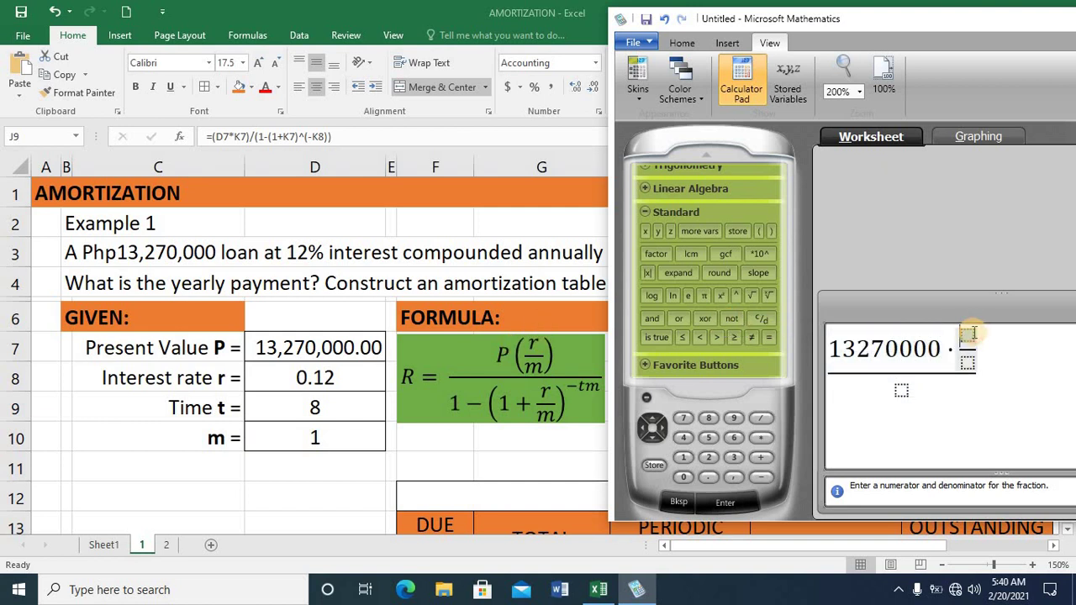
pyautogui.write('.12')
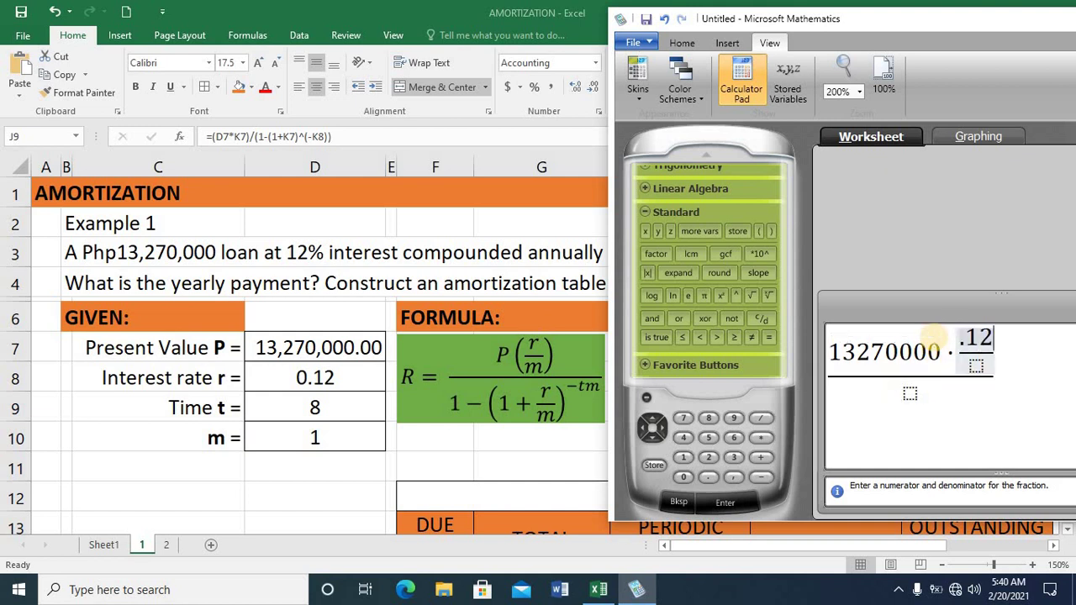
pyautogui.click(976, 361)
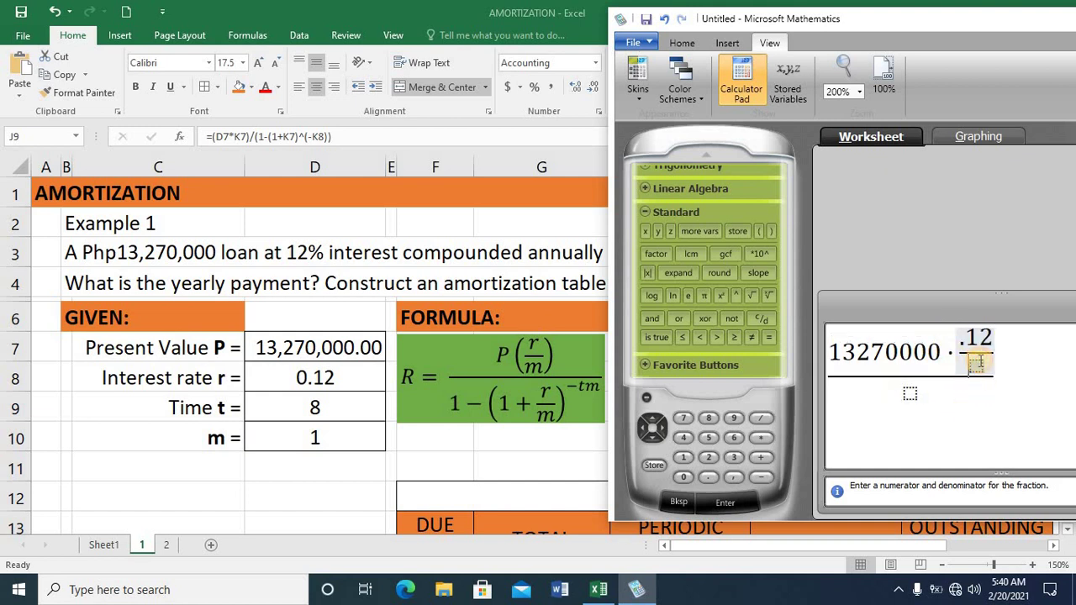
pyautogui.write('1')
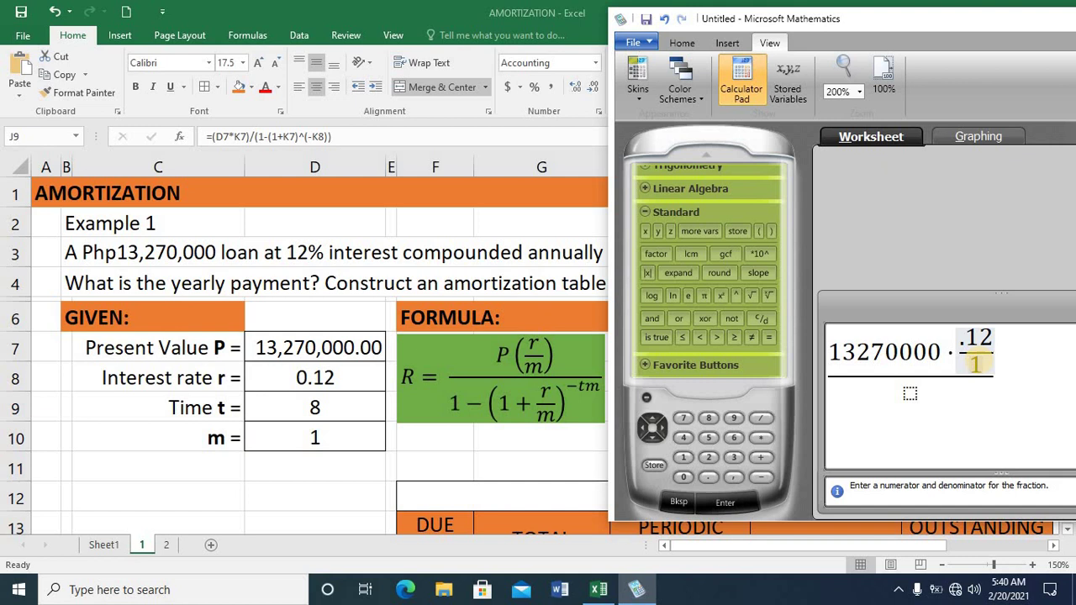
# - Enter 1-(1+.12/1) as the denominator of the payment expression, with .12/1 as a fraction
pyautogui.click(909, 393)
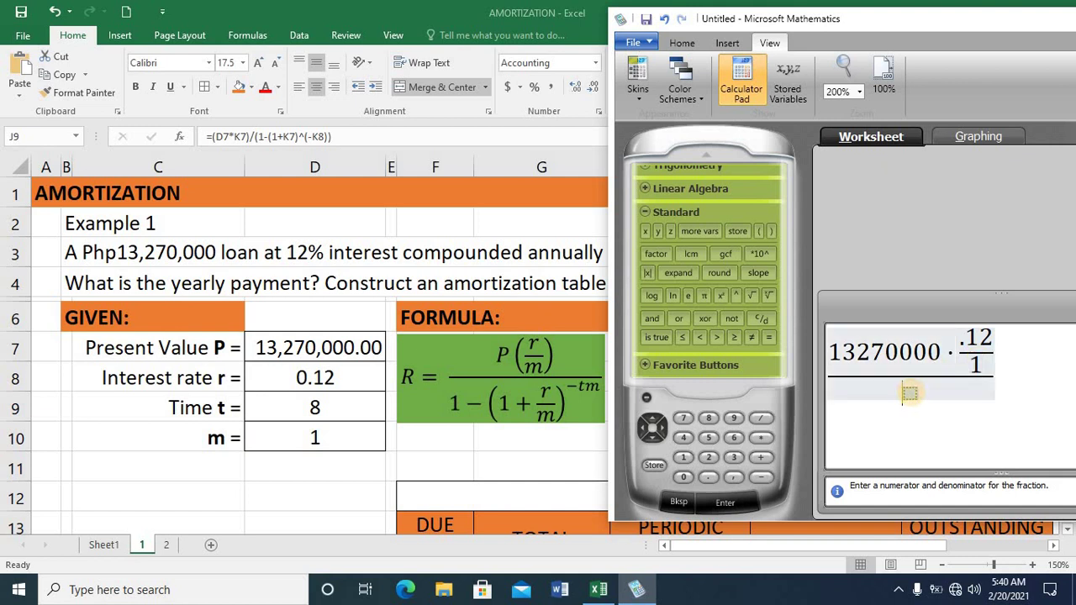
pyautogui.write('1-')
pyautogui.write('(')
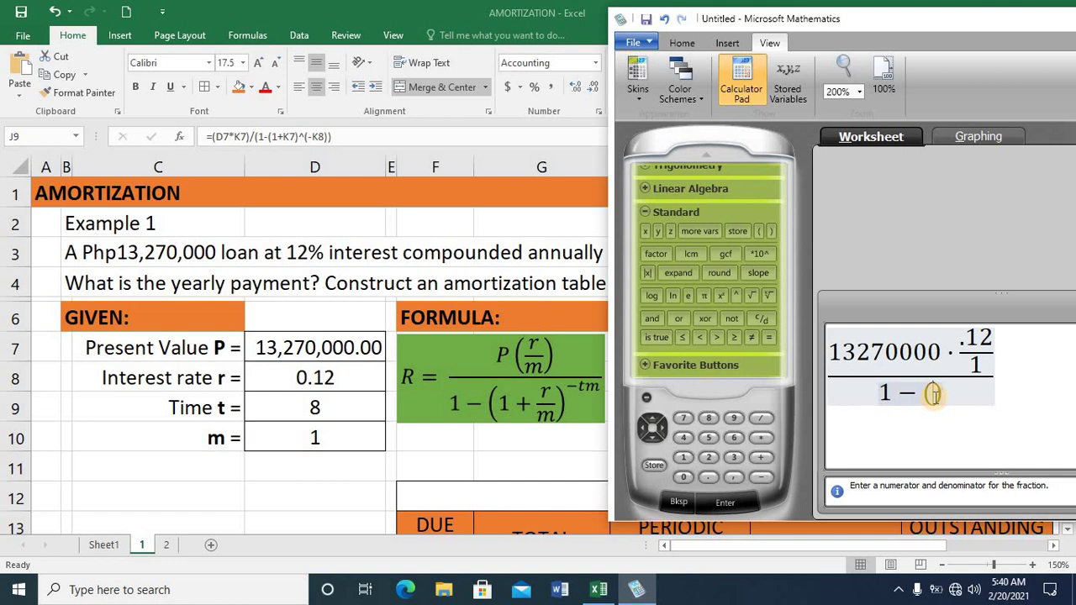
pyautogui.write('1+')
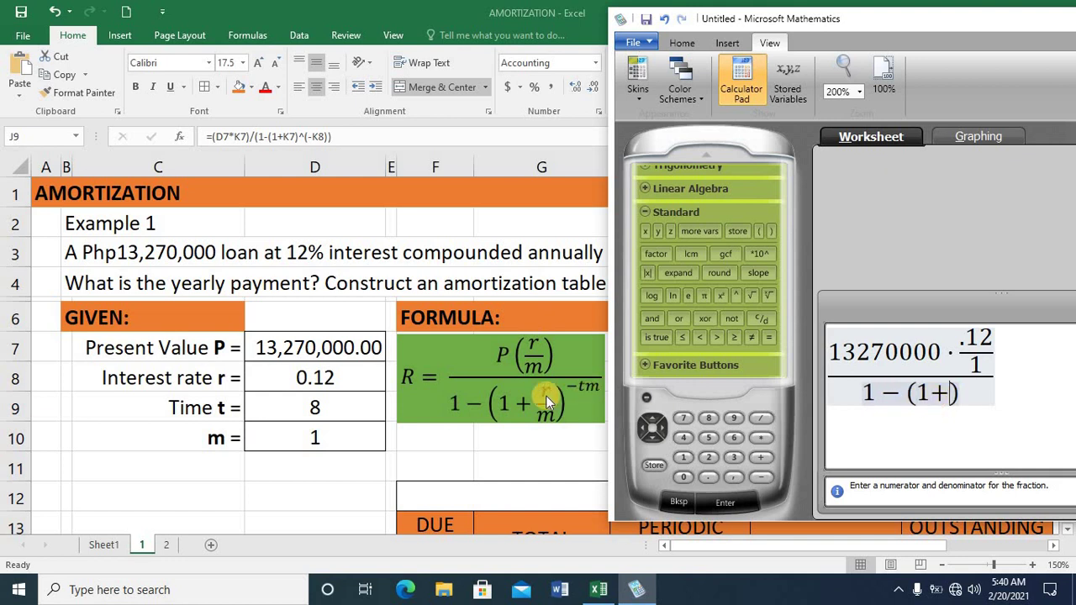
pyautogui.click(759, 319)
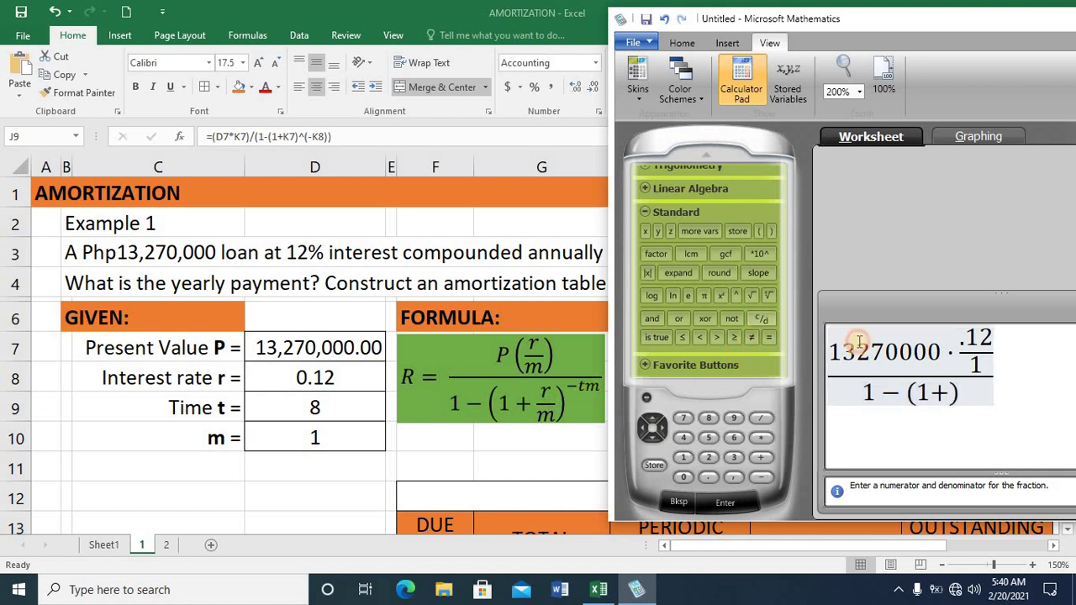
pyautogui.write('.12/')
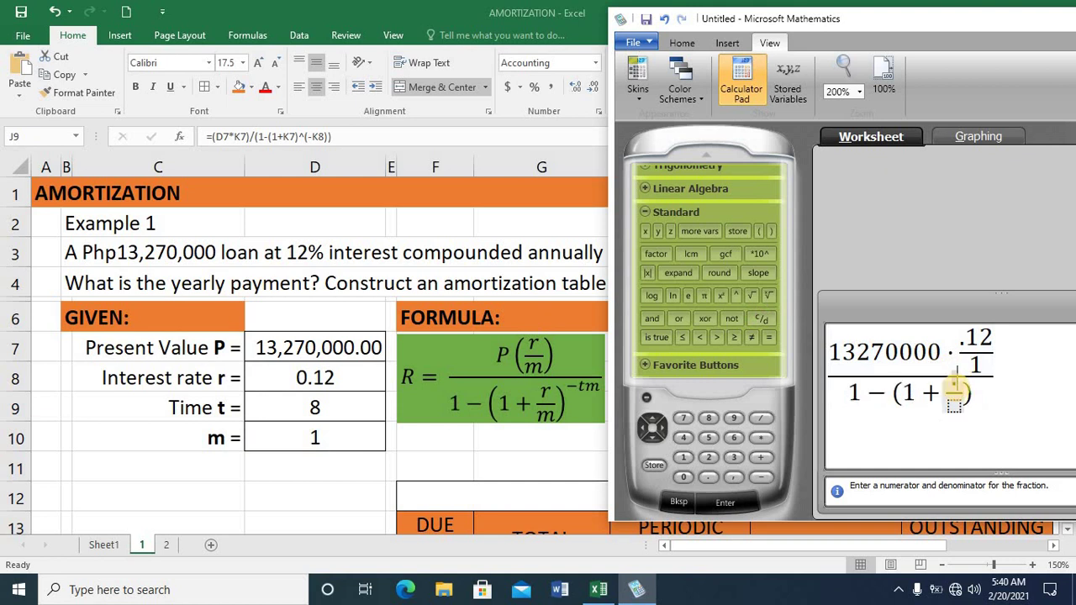
pyautogui.write('1')
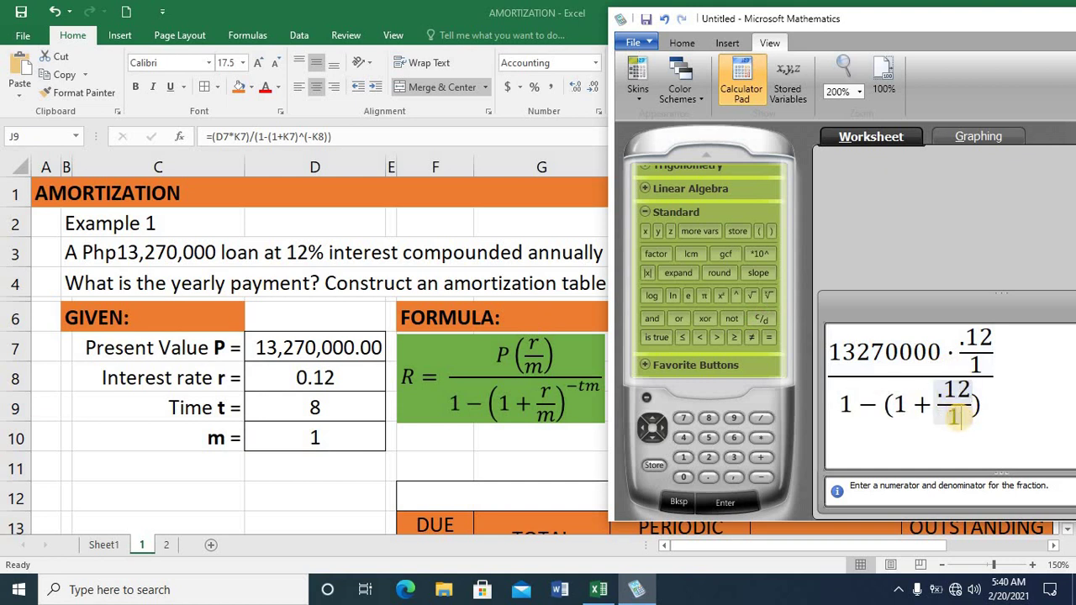
# - Raise the parenthesised term in the denominator to the exponent (-8*1) and evaluate the payment expression
pyautogui.click(986, 405)
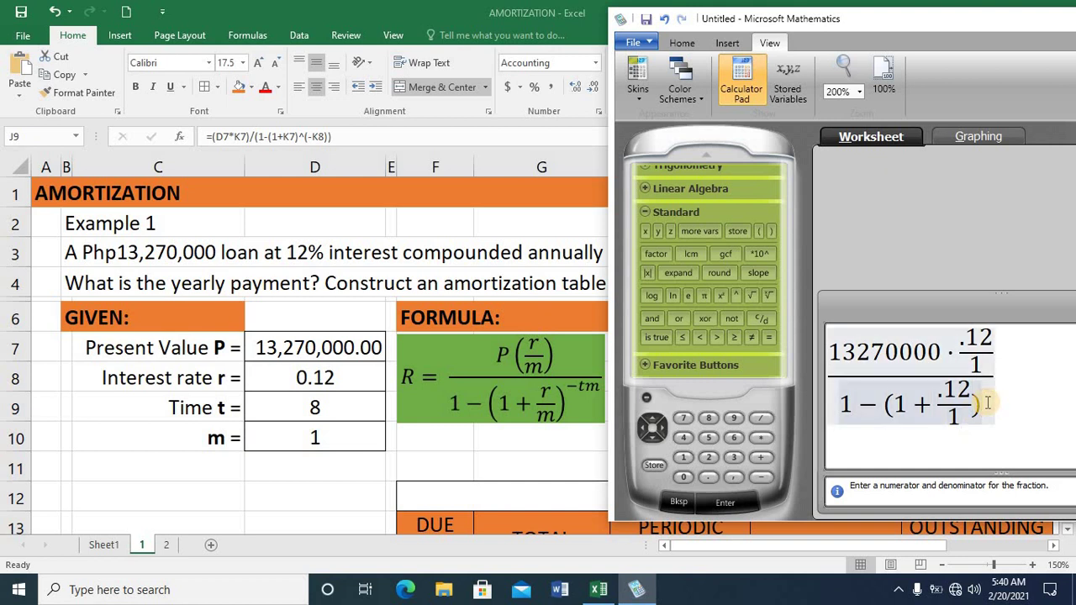
pyautogui.click(732, 296)
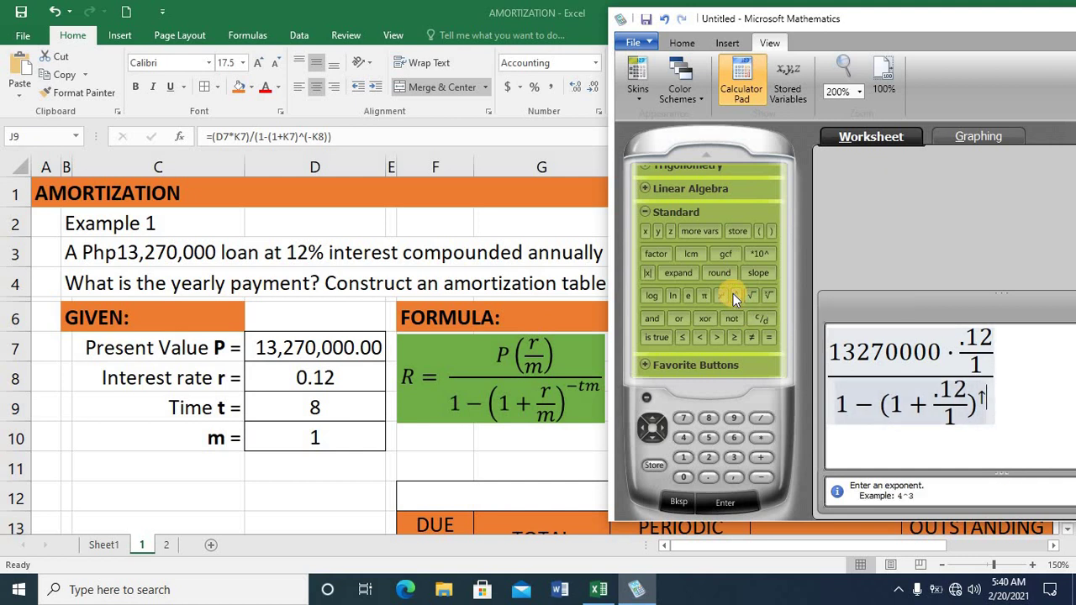
pyautogui.write('(')
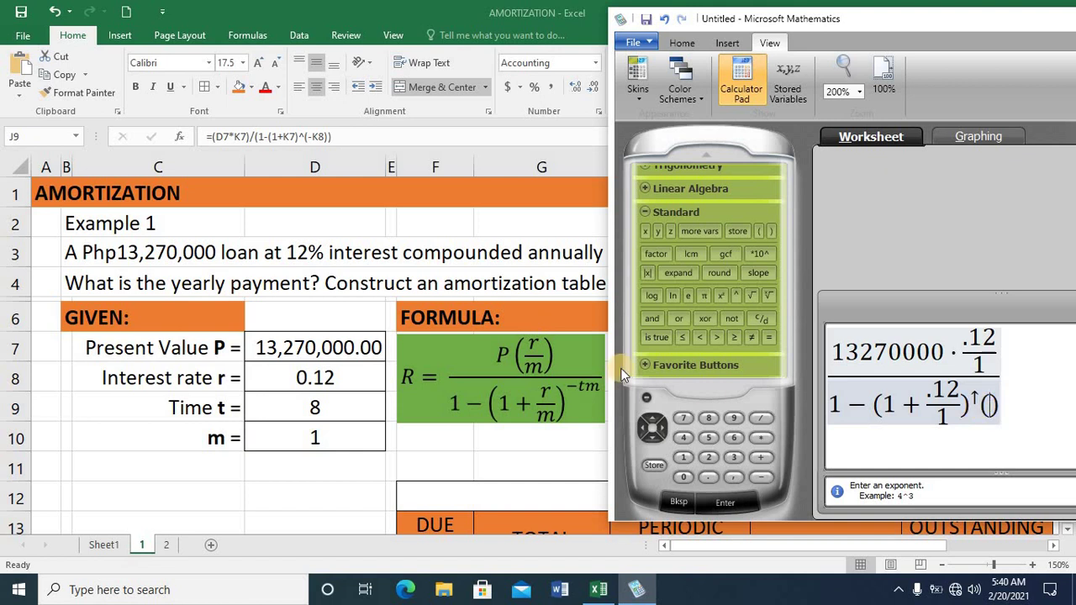
pyautogui.write('-')
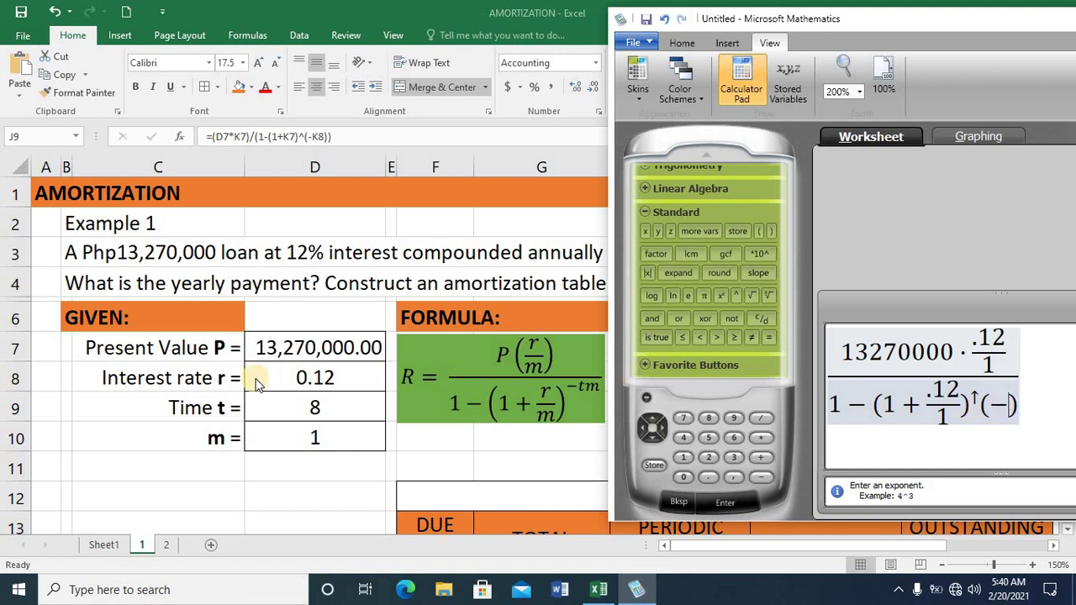
pyautogui.write('8')
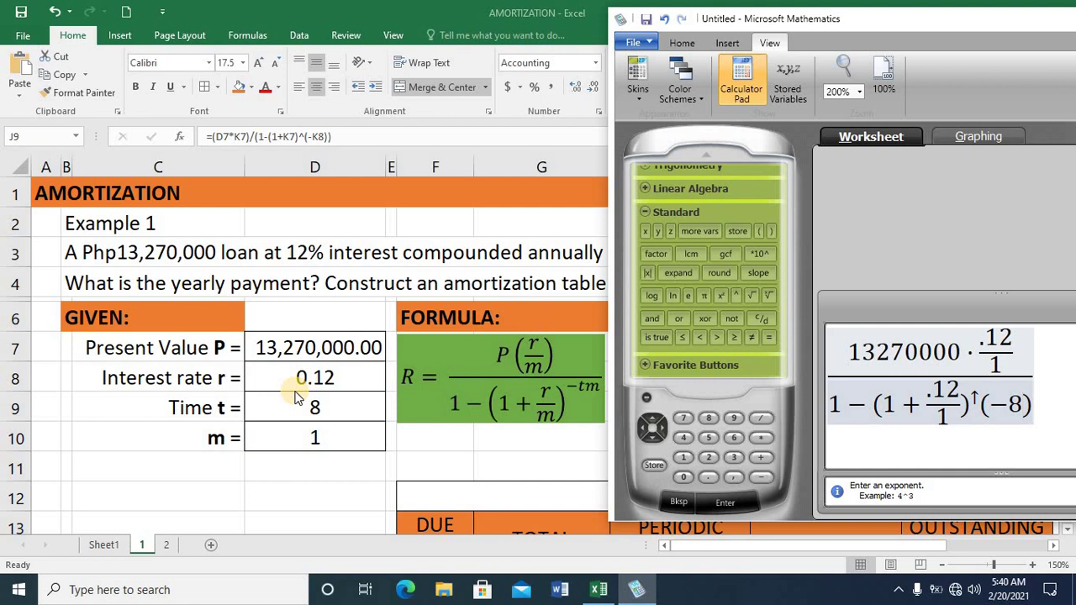
pyautogui.write('*')
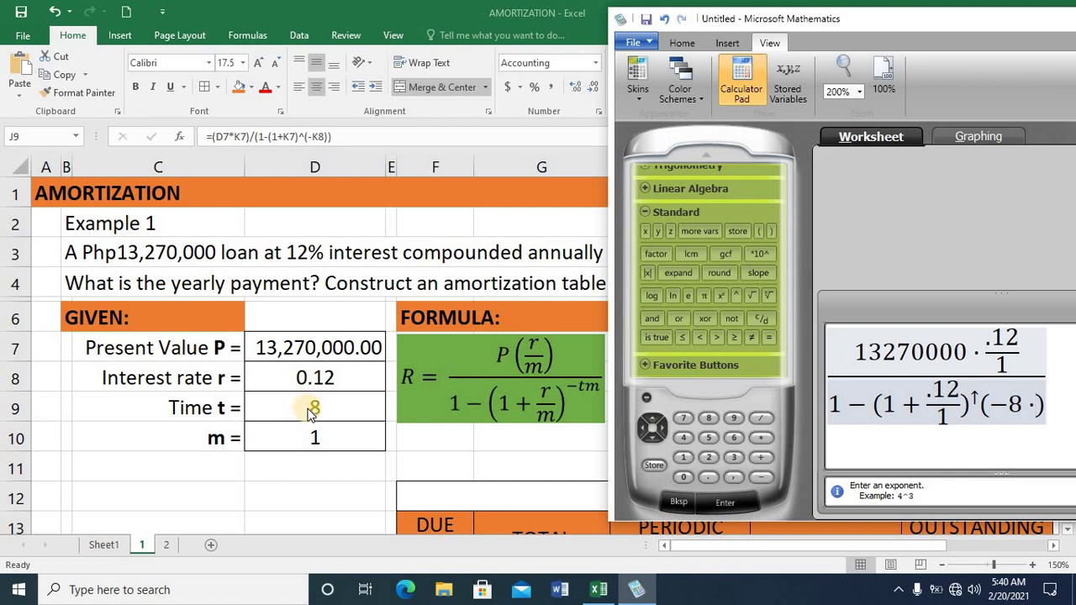
pyautogui.write('1')
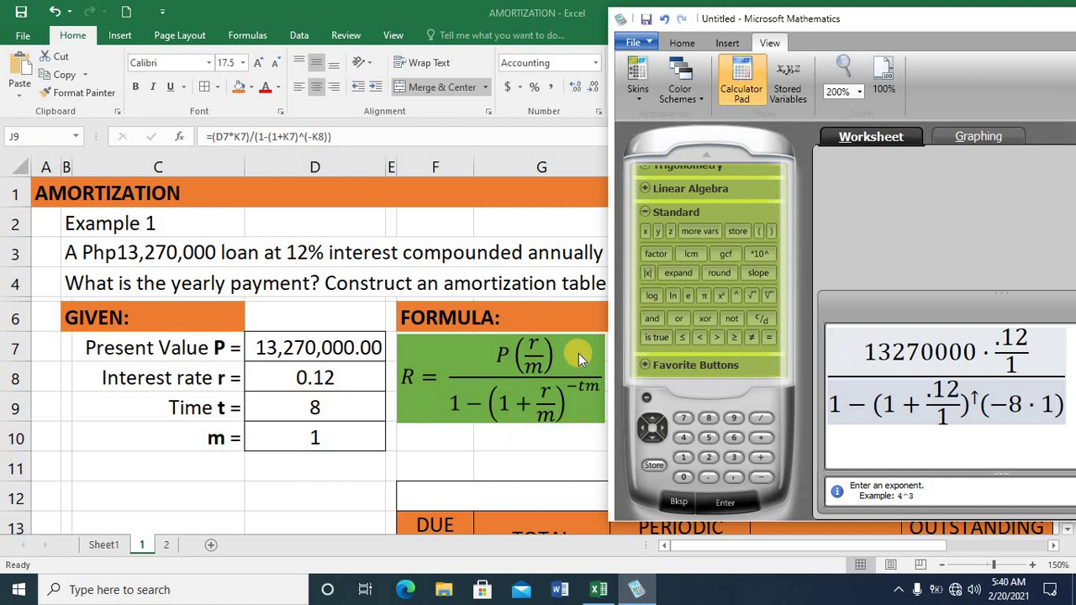
pyautogui.click(730, 500)
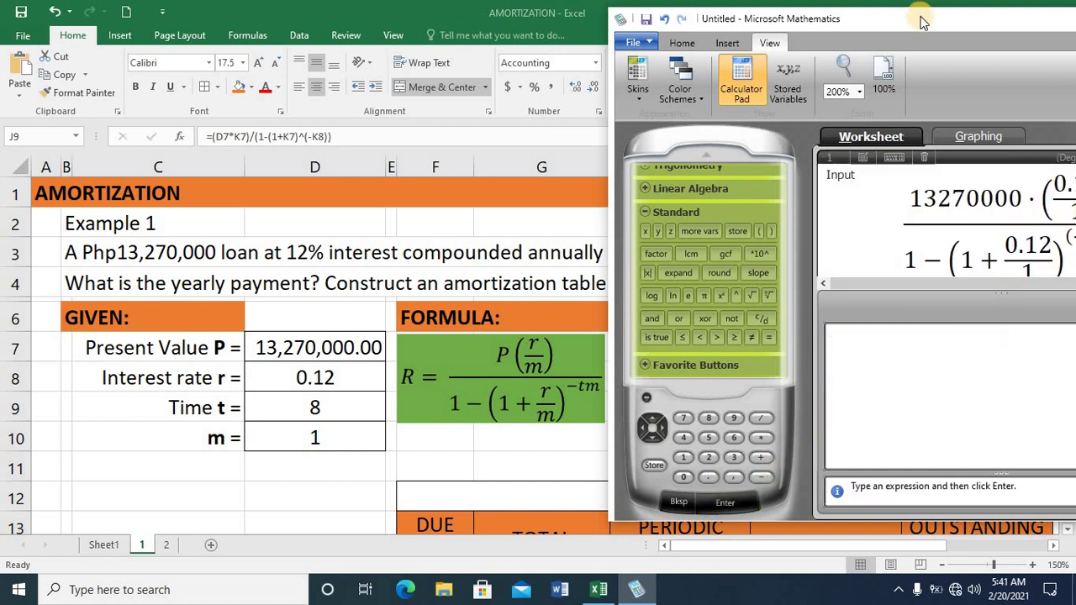
# - Compare the decimal output with R in the worksheet and minimize Microsoft Mathematics to return to Excel
pyautogui.moveTo(922, 22); pyautogui.dragTo(379, 45)
pyautogui.moveTo(637, 211); pyautogui.dragTo(639, 284)
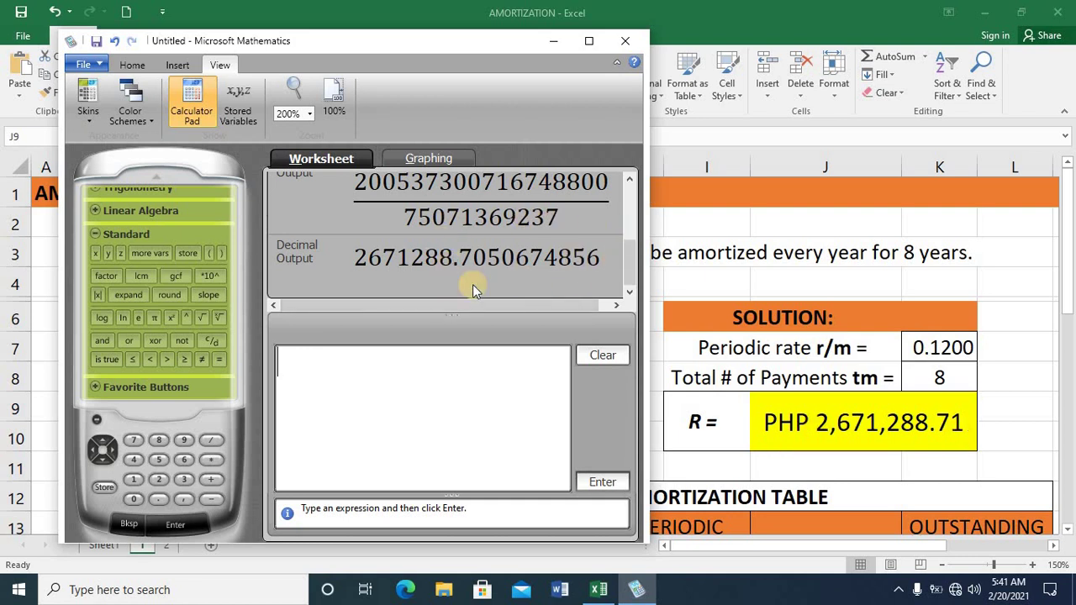
pyautogui.click(553, 40)
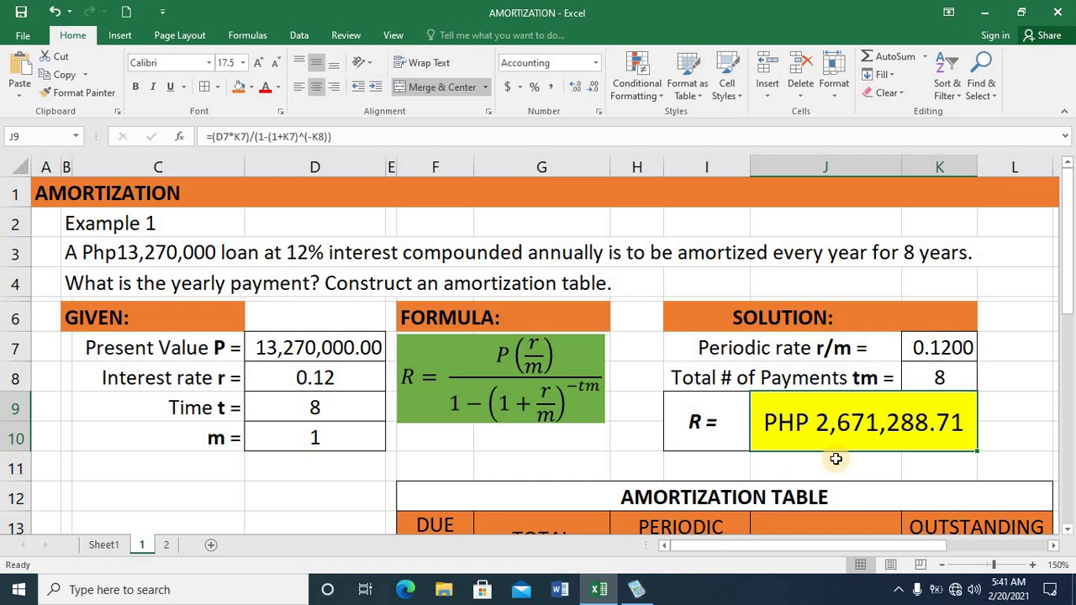
# - Examine the due date periods in the amortization table against the total number of payments in K8
pyautogui.click(700, 494)
pyautogui.press('Return')
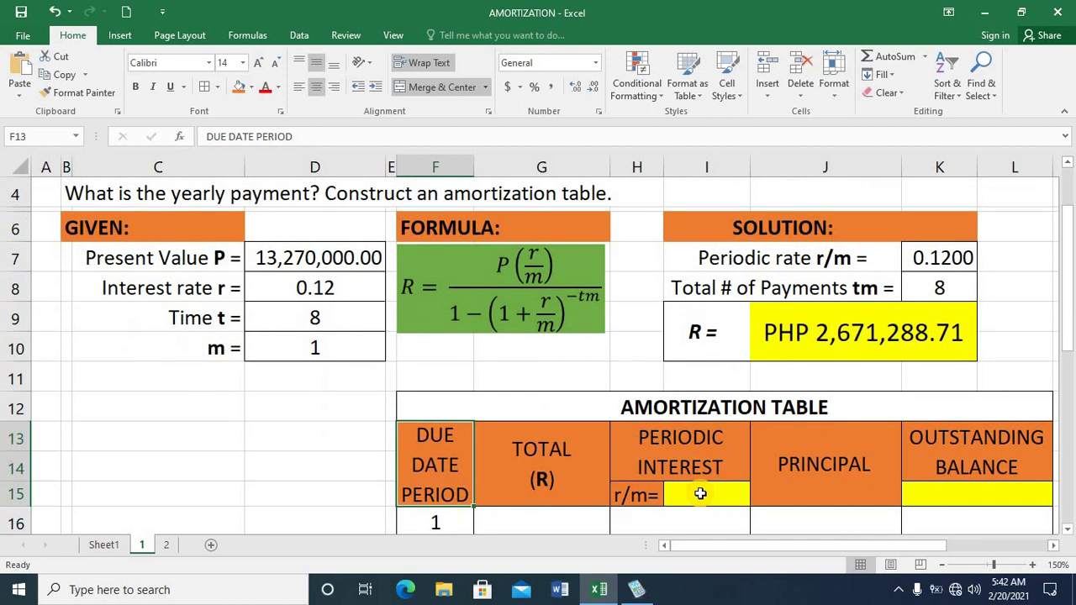
pyautogui.press('Return')
pyautogui.press('Return')
pyautogui.press('Return')
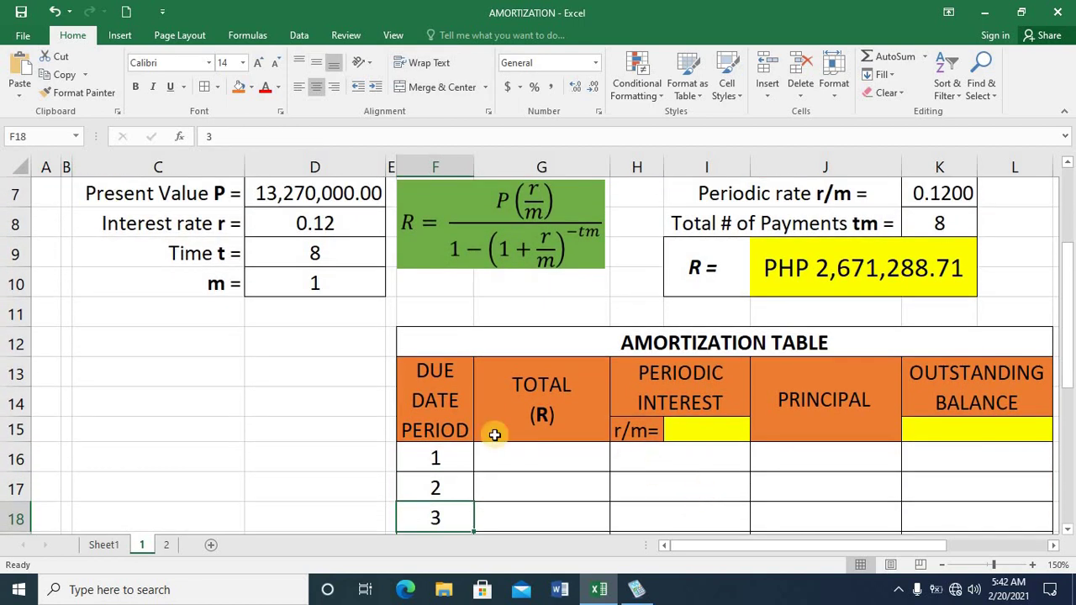
pyautogui.click(418, 406)
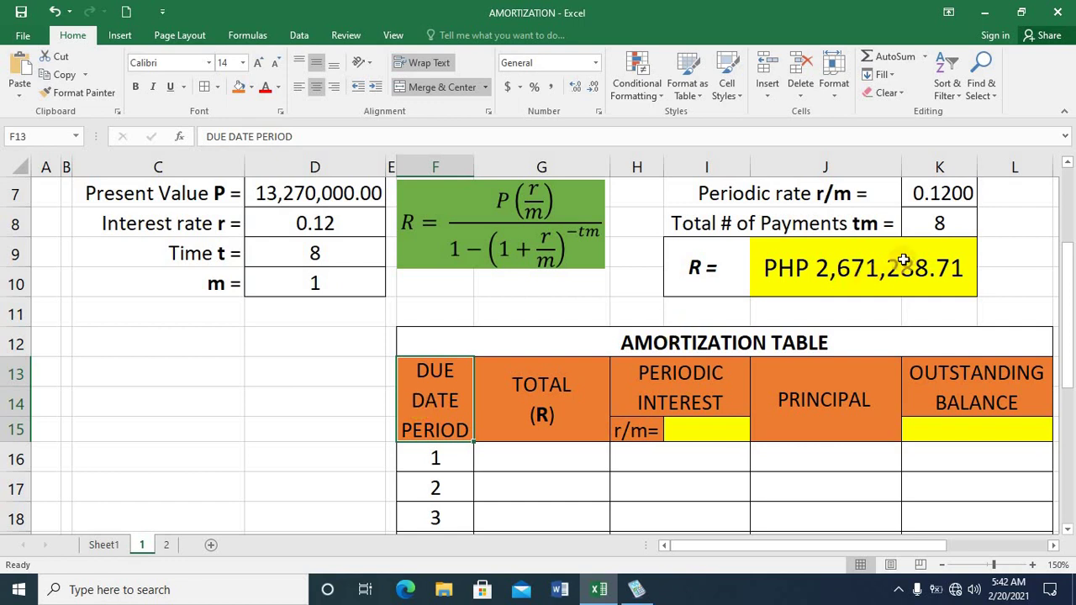
pyautogui.click(939, 225)
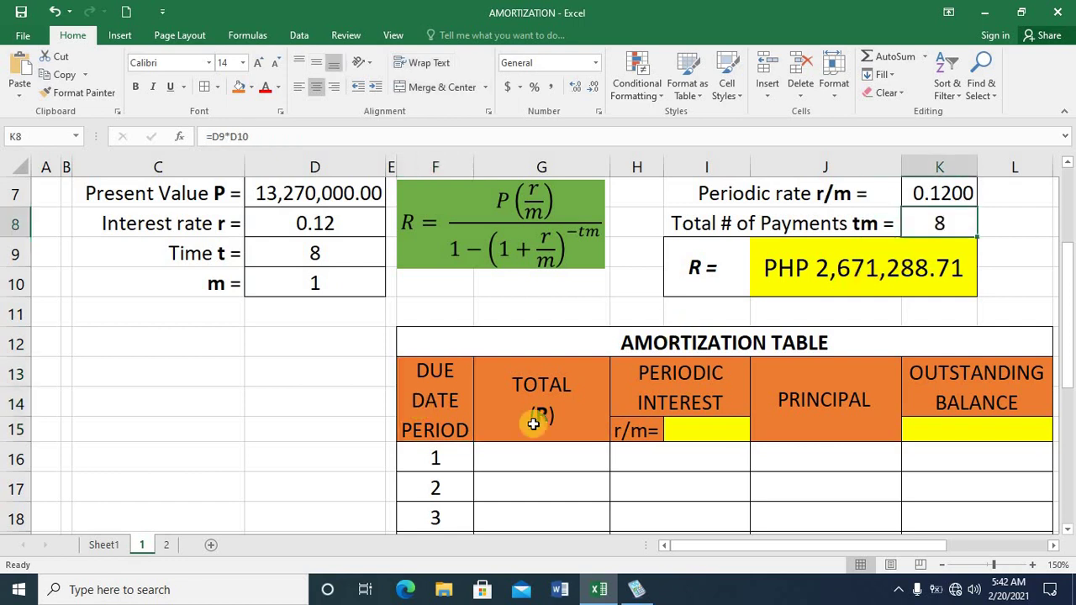
pyautogui.click(436, 457)
pyautogui.press('Return')
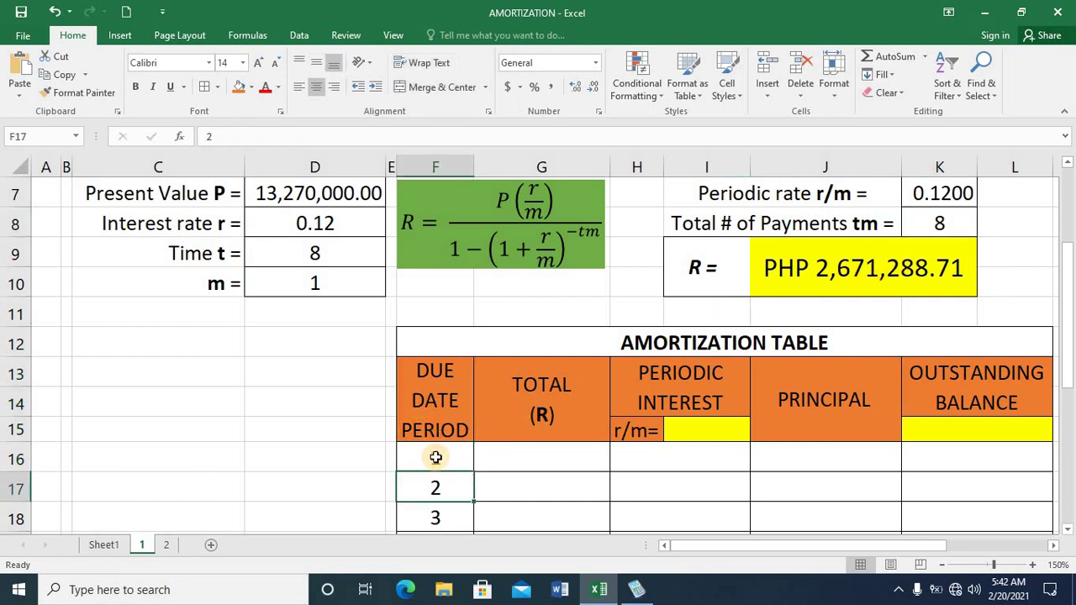
pyautogui.press('Return')
pyautogui.press('Return')
pyautogui.press('Return')
pyautogui.press('Return')
pyautogui.press('Return')
pyautogui.press('Return')
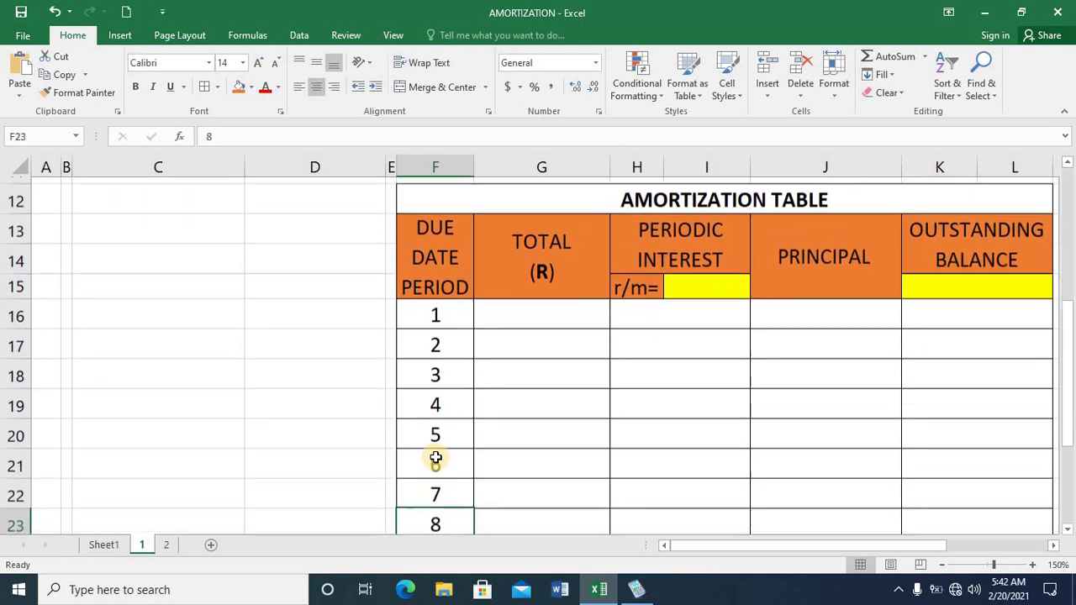
# - Examine the Total, Periodic Interest, Principal and Outstanding Balance columns, including their cells for period 1
pyautogui.click(561, 250)
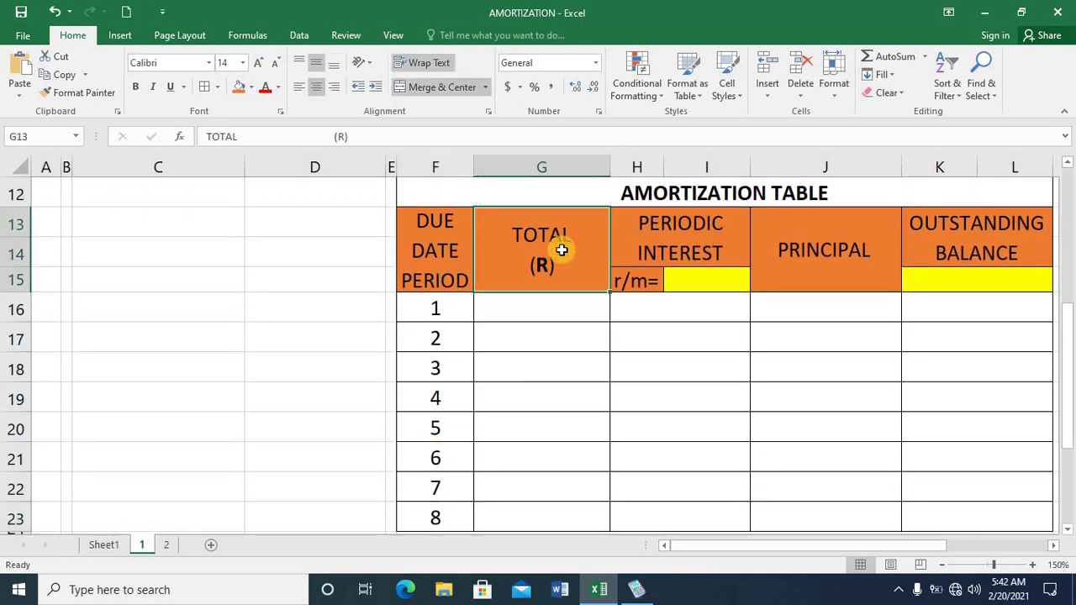
pyautogui.click(709, 248)
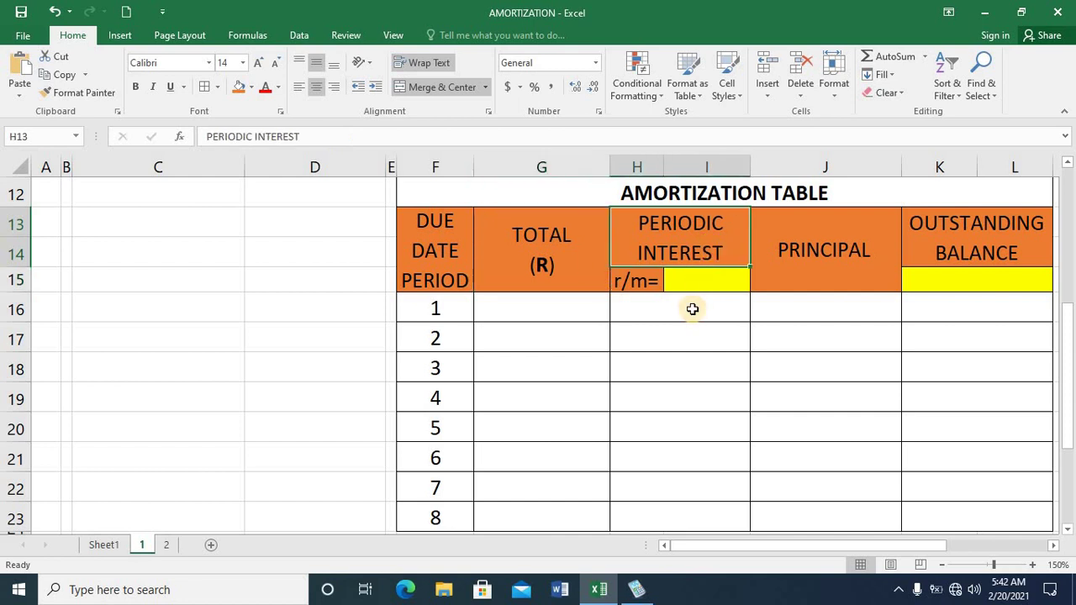
pyautogui.click(555, 309)
pyautogui.press('Right')
pyautogui.press('Right')
pyautogui.click(826, 250)
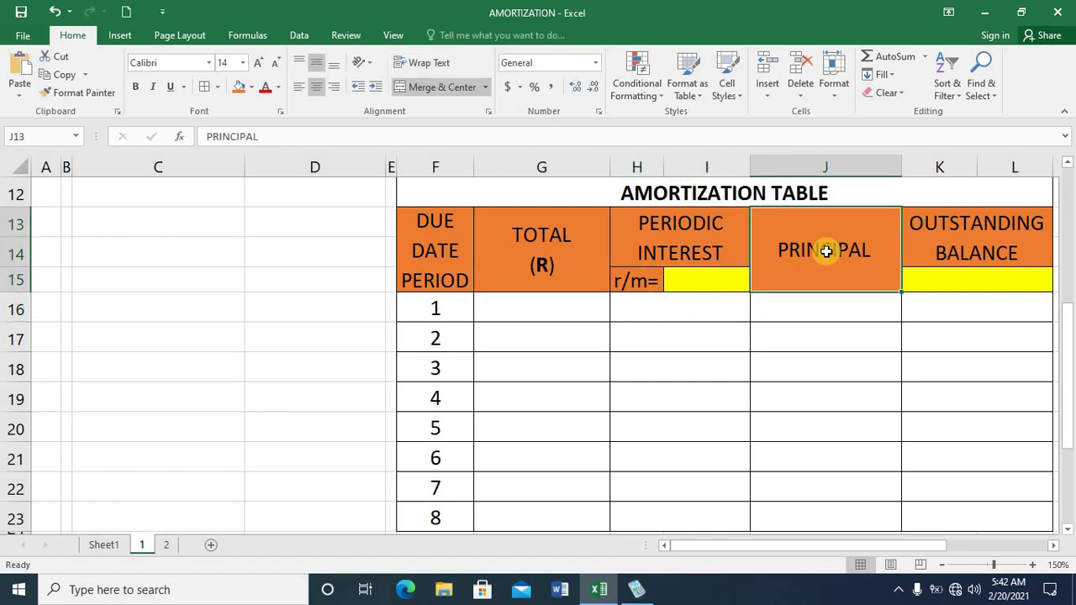
pyautogui.click(810, 309)
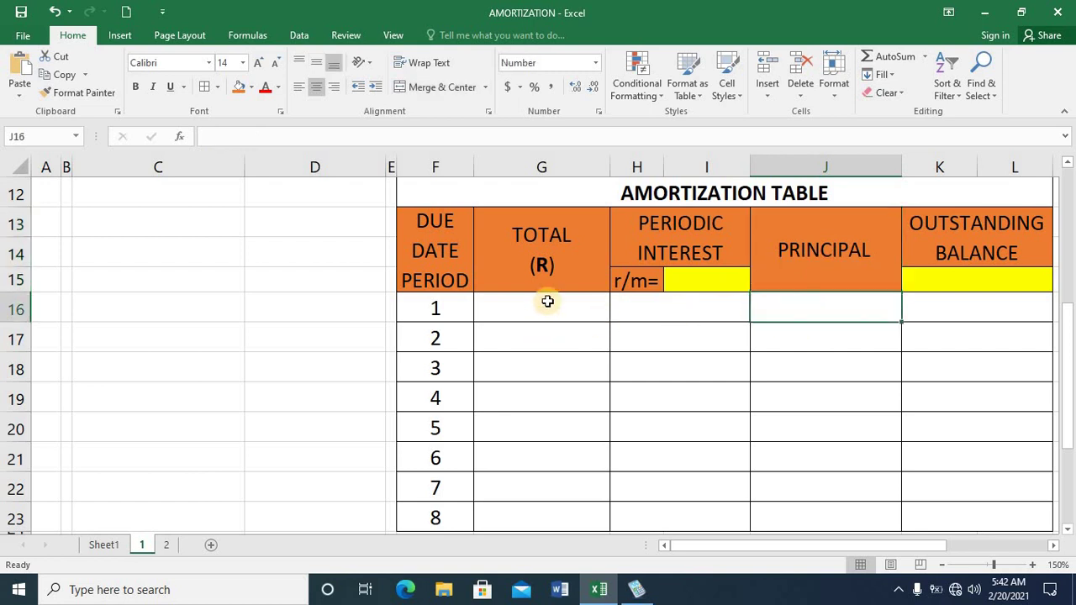
pyautogui.click(546, 306)
pyautogui.click(675, 313)
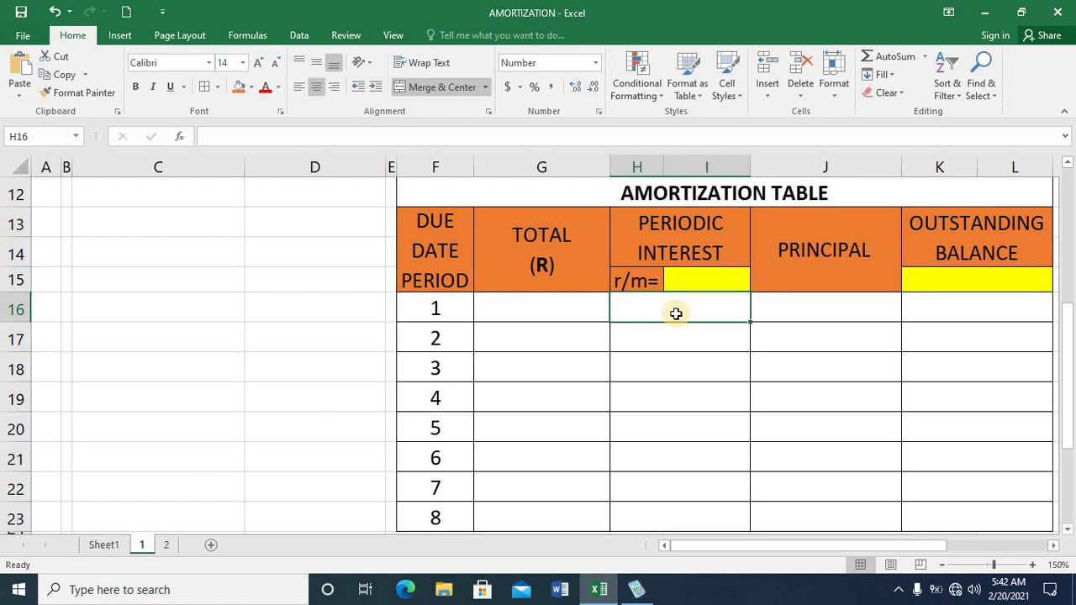
pyautogui.click(951, 310)
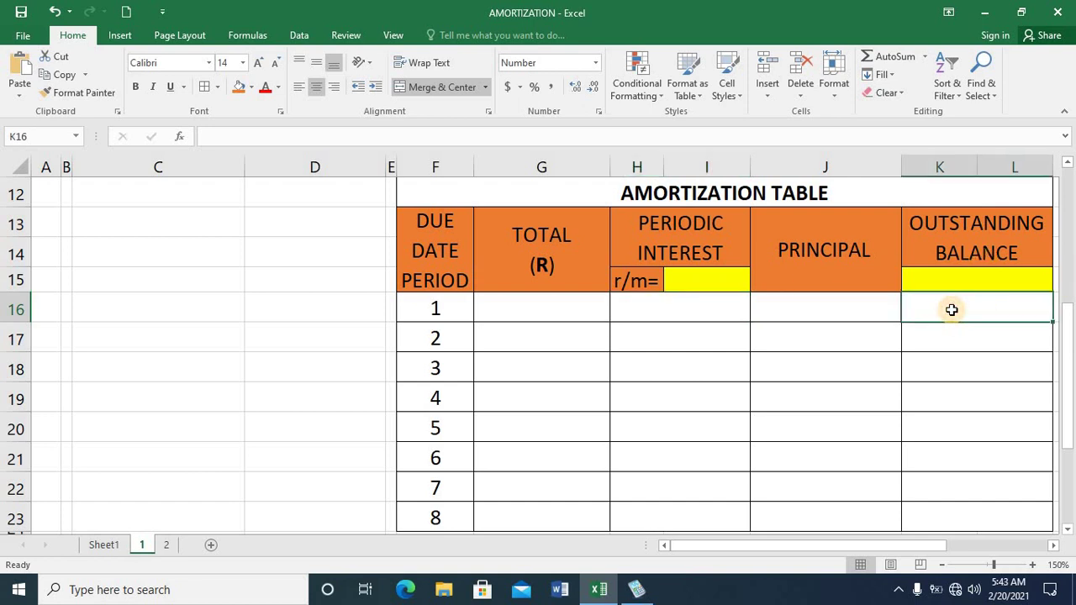
pyautogui.click(951, 311)
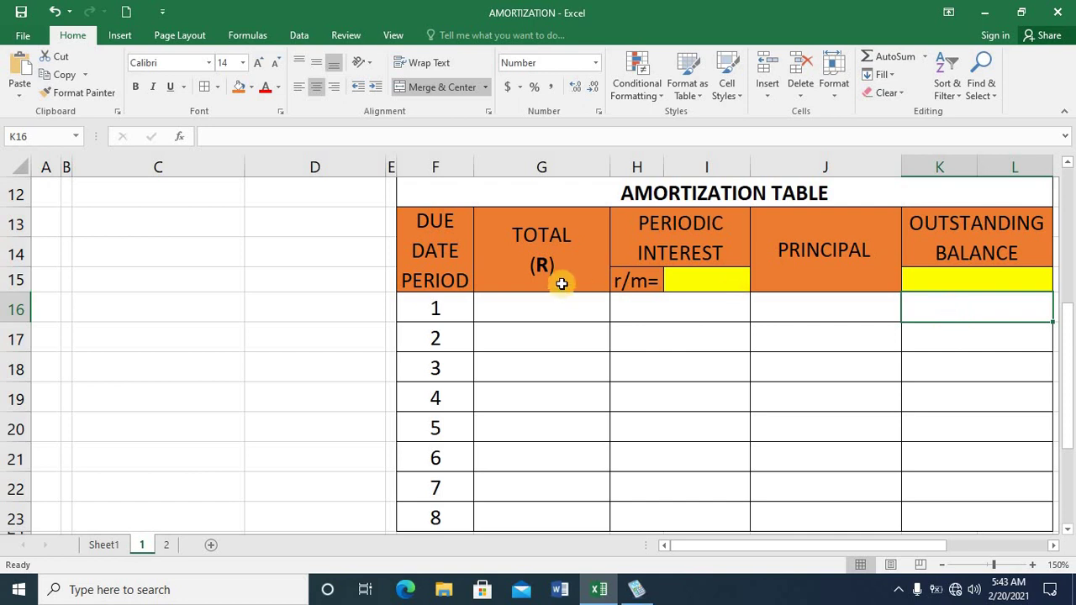
# - Fill the Total (R) cell for period 1, G16, with the formula =J9
pyautogui.click(539, 314)
pyautogui.click(539, 314)
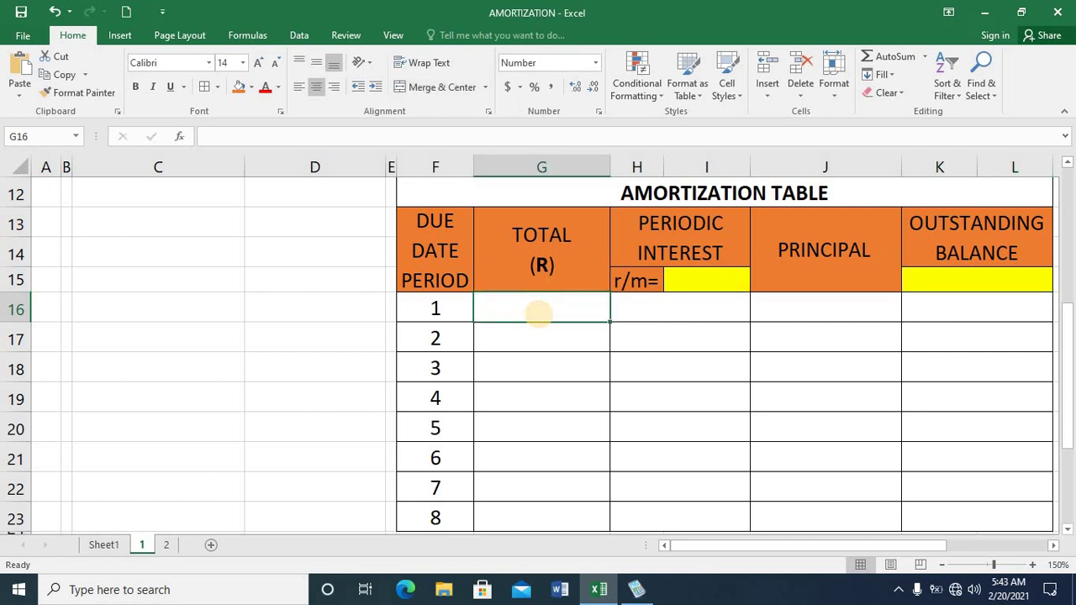
pyautogui.write('=')
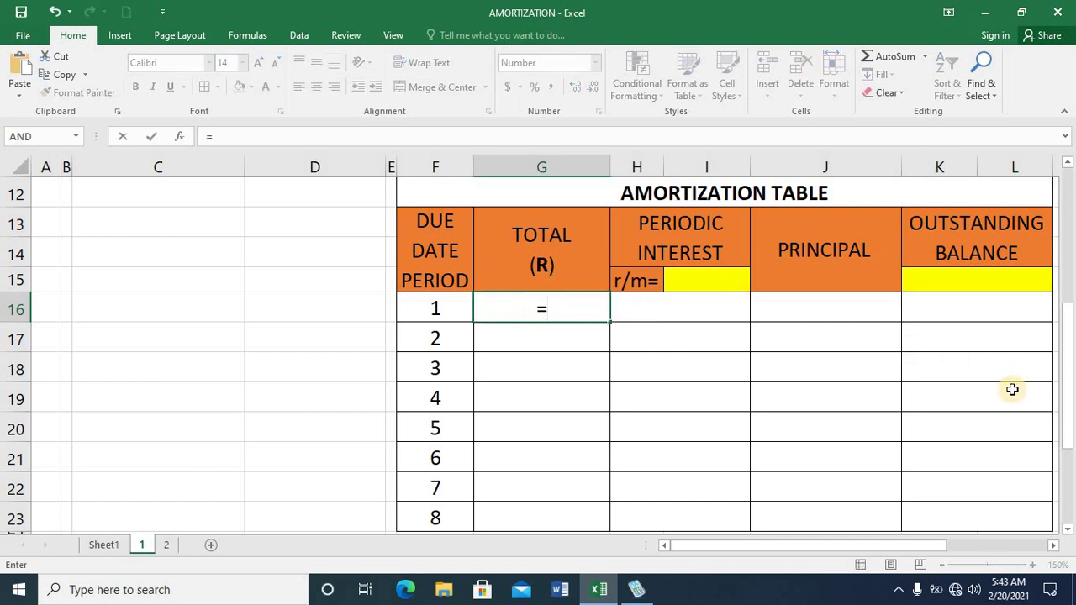
pyautogui.moveTo(1067, 416); pyautogui.dragTo(1066, 372)
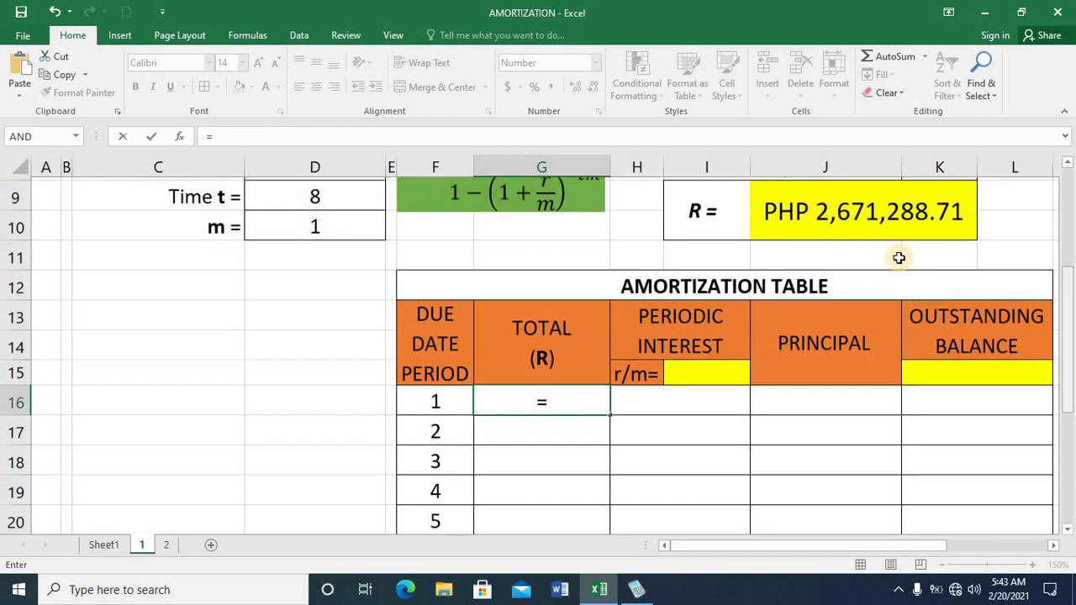
pyautogui.click(863, 213)
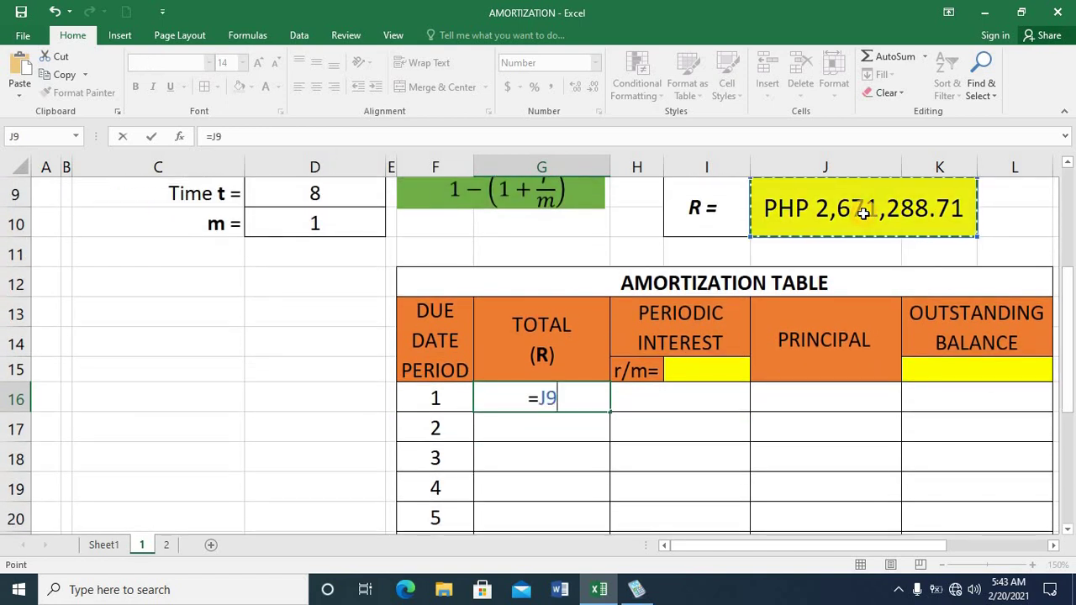
pyautogui.press('Return')
# - Change the period 1 Total formula in G16 to =J$9 and fill it down through period 8, G23
pyautogui.click(566, 398)
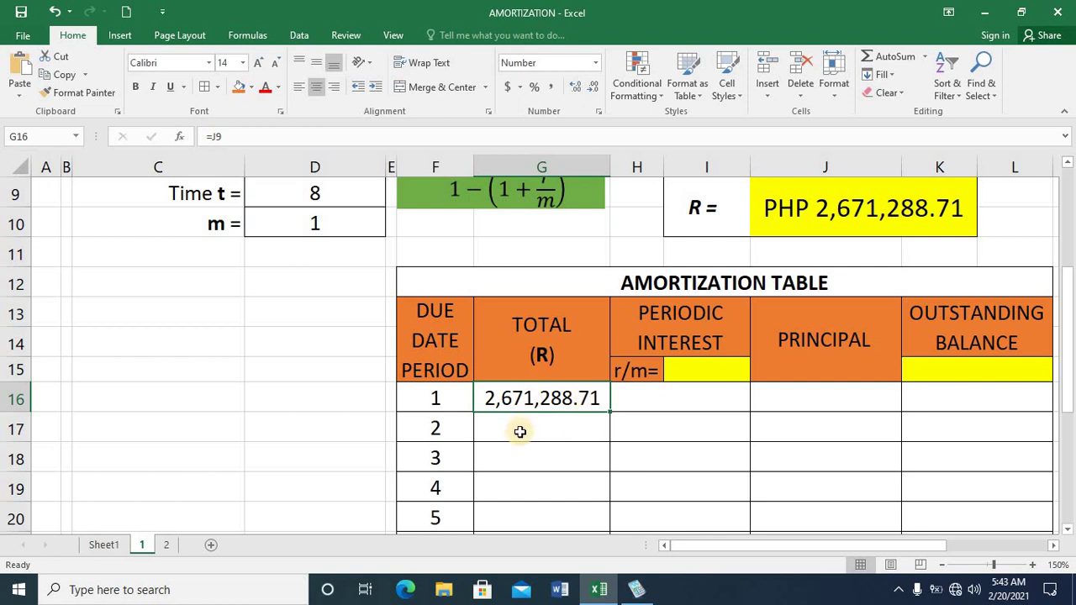
pyautogui.click(304, 137)
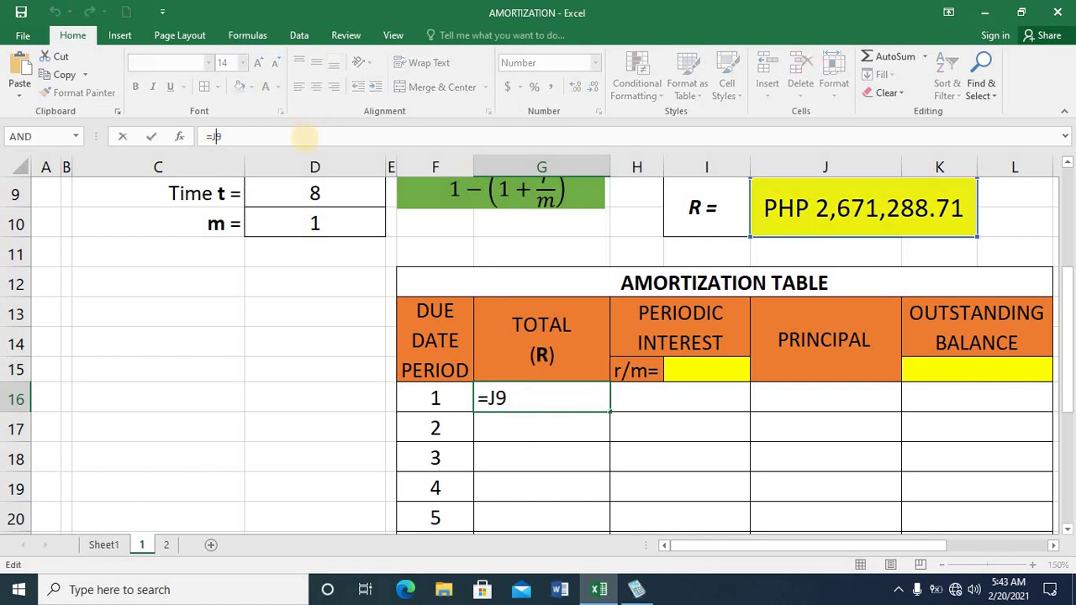
pyautogui.click(546, 398)
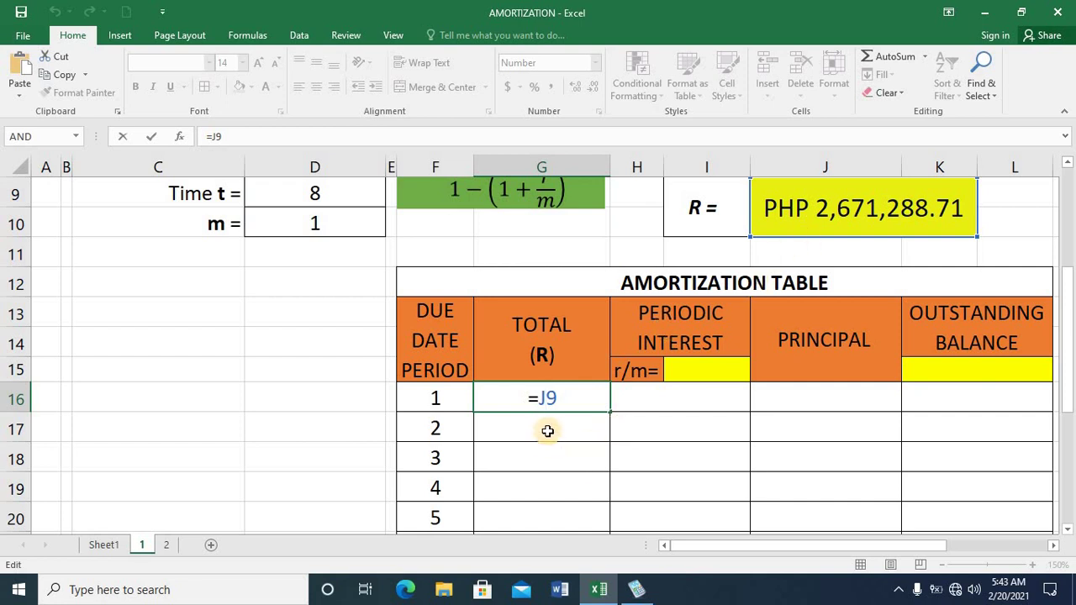
pyautogui.write('$')
pyautogui.press('Return')
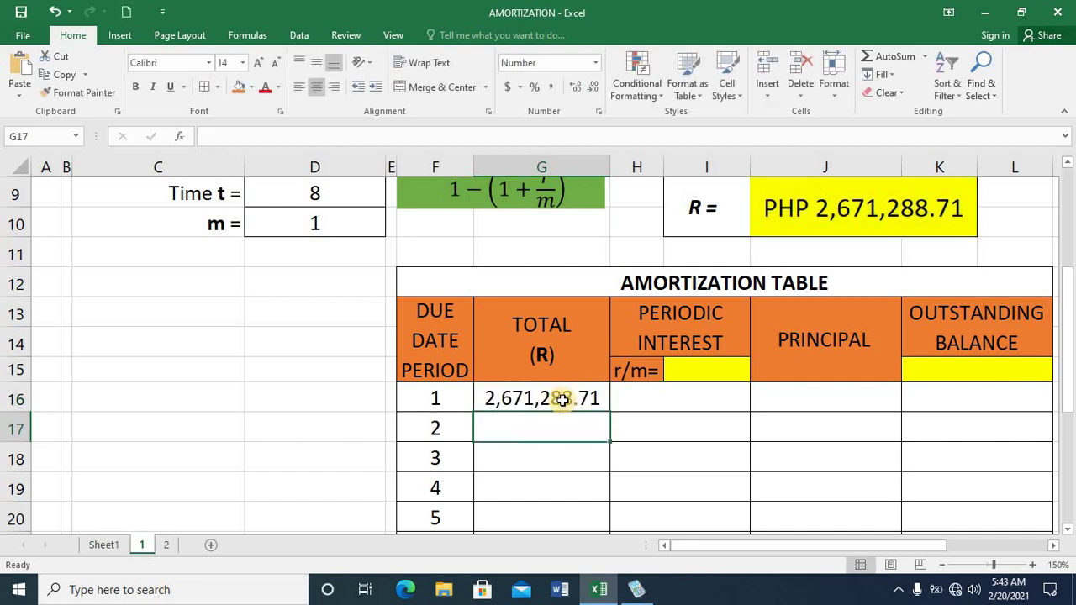
pyautogui.click(561, 400)
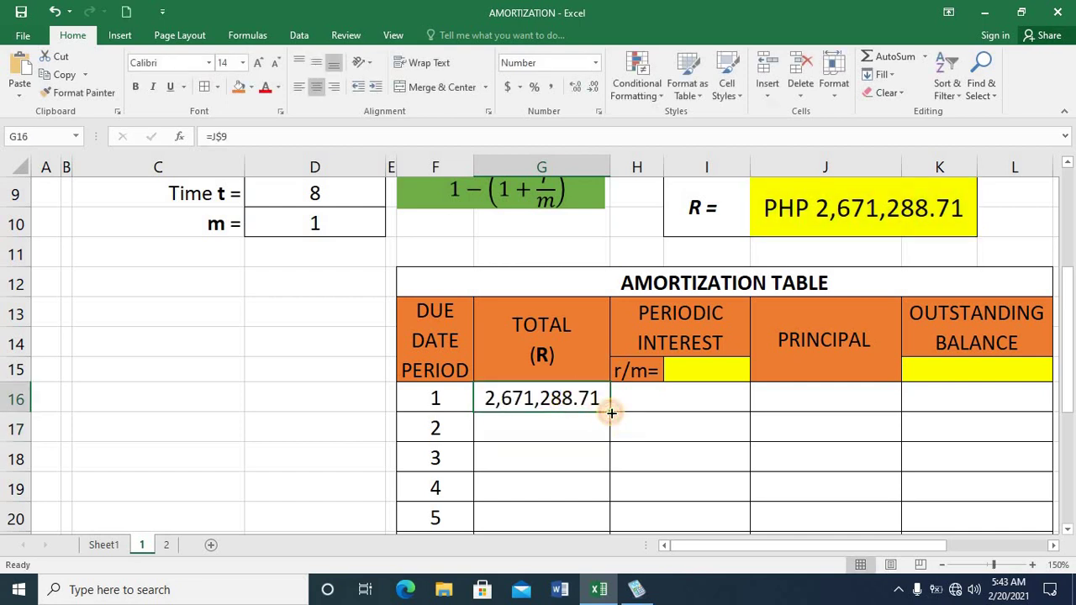
pyautogui.moveTo(613, 411); pyautogui.dragTo(608, 378)
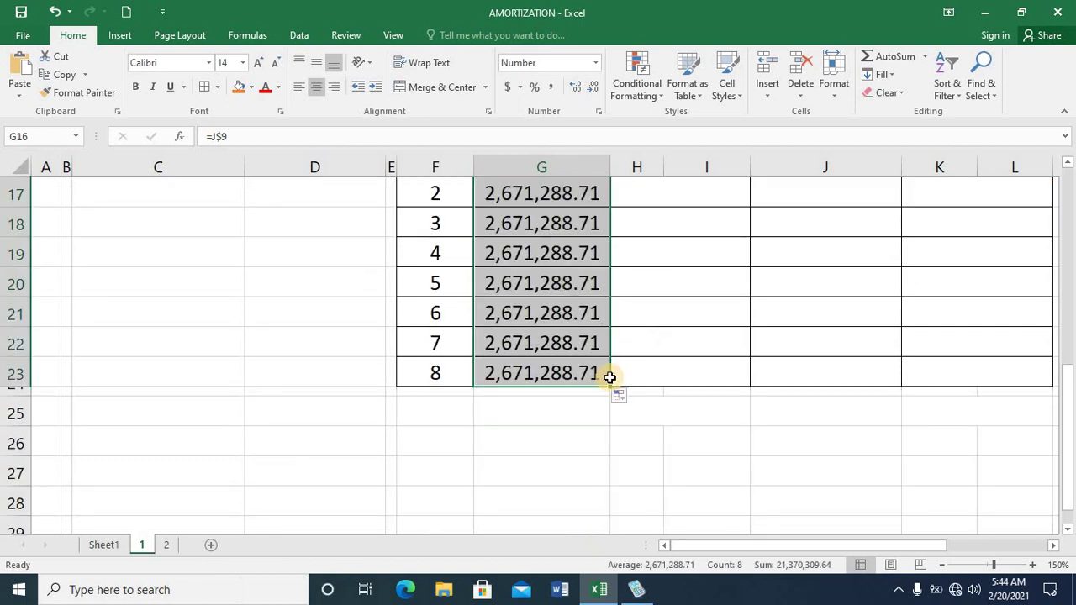
# - Examine the filled Total (R) cells one by one from period 1 to period 8
pyautogui.hotkey('ctrl', 'Up')
pyautogui.press('Down')
pyautogui.click(547, 307)
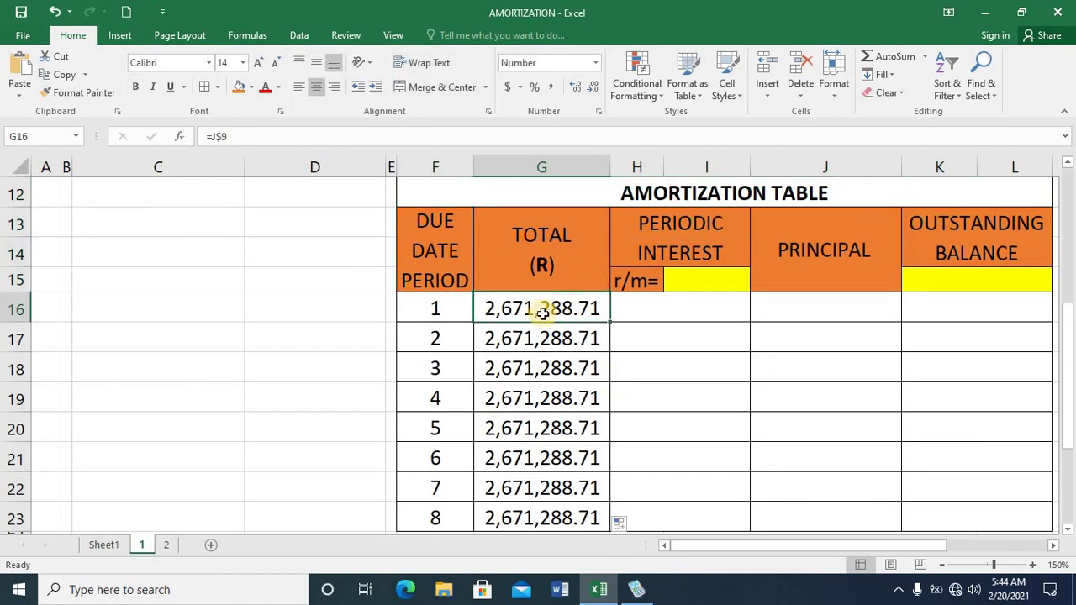
pyautogui.press('Down')
pyautogui.press('Down')
pyautogui.press('Down')
pyautogui.press('Down')
pyautogui.press('Down')
pyautogui.press('Down')
pyautogui.press('Down')
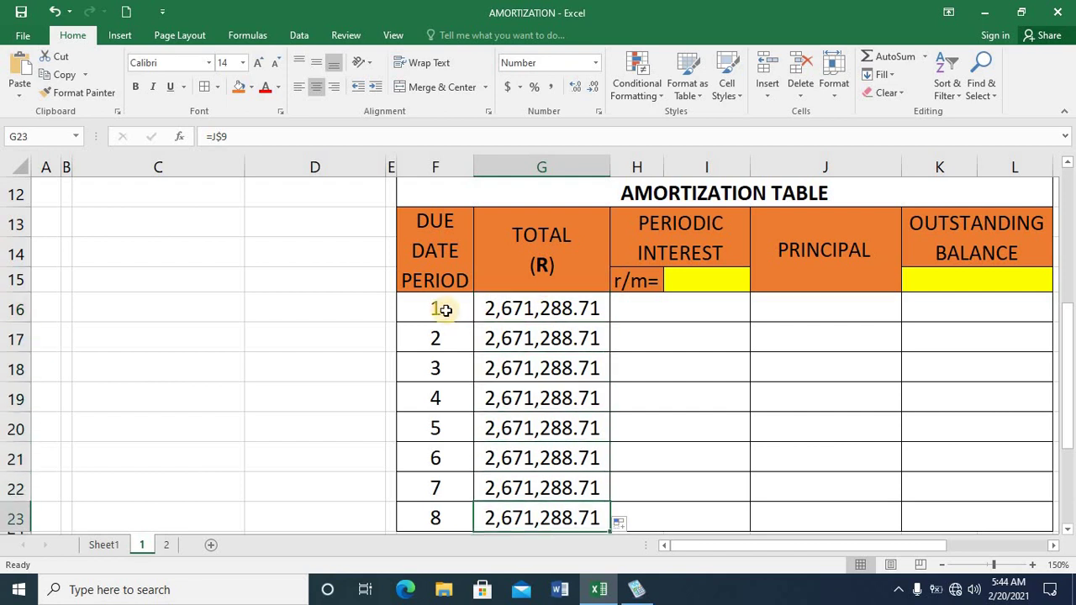
pyautogui.click(434, 513)
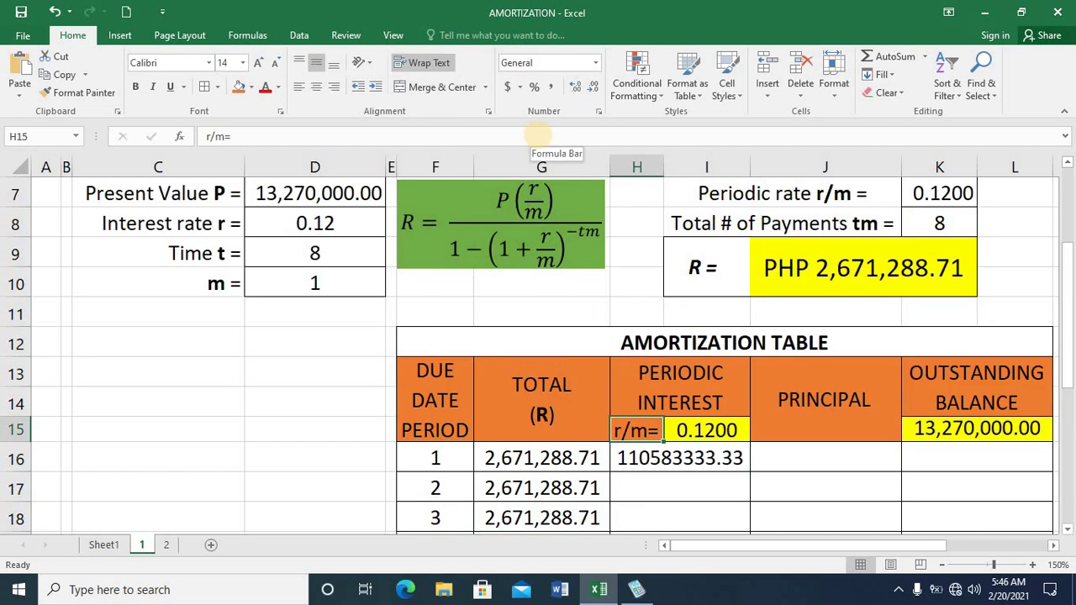
# - Enter the starting outstanding balance 13,270,000 in K15, under the Outstanding Balance heading
pyautogui.click(722, 432)
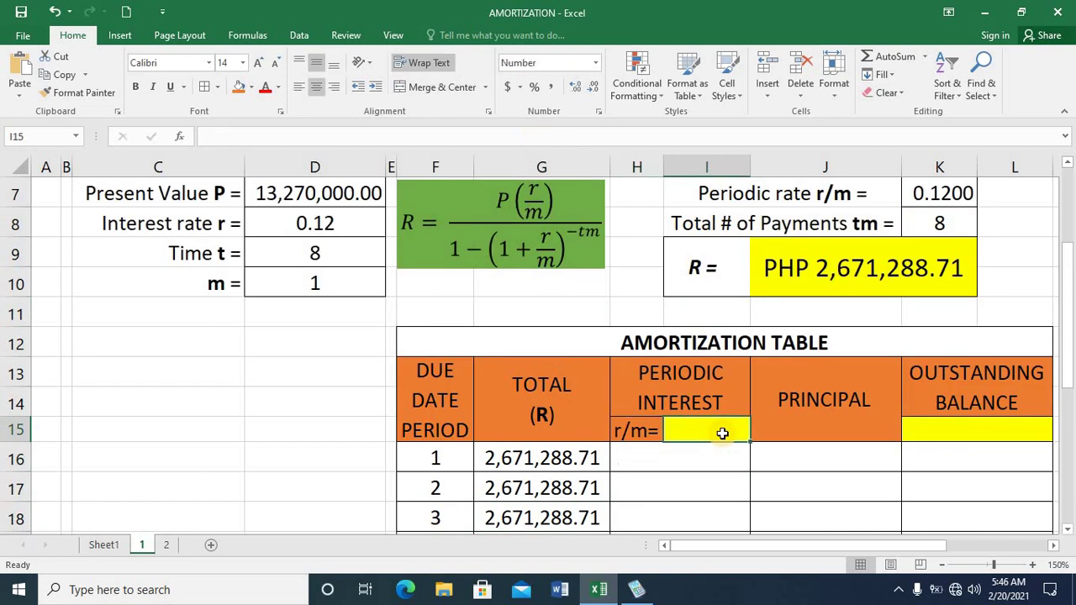
pyautogui.click(957, 403)
pyautogui.click(946, 423)
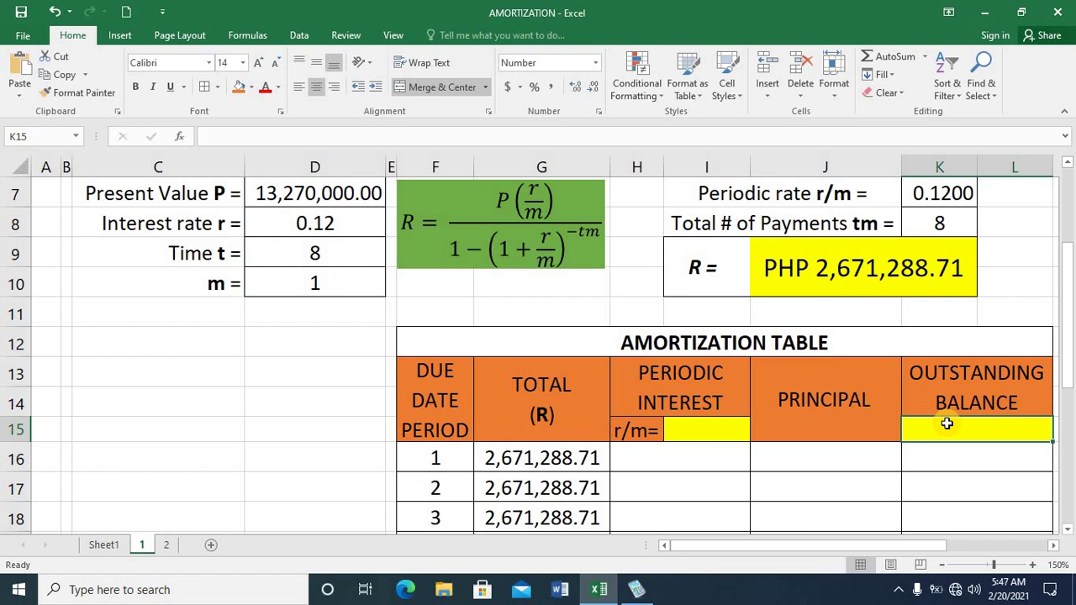
pyautogui.write('13')
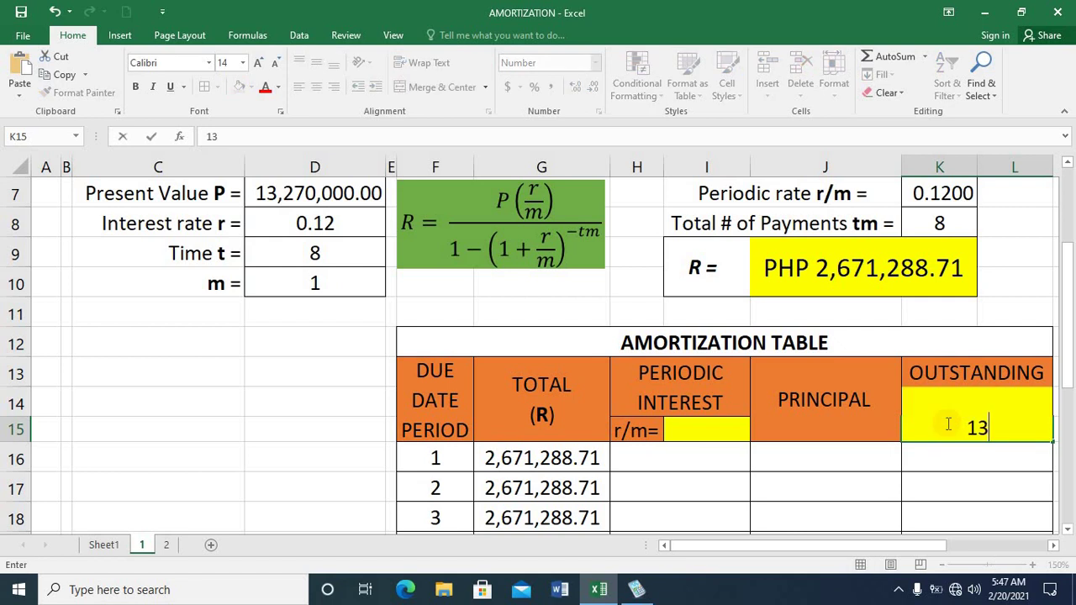
pyautogui.write(',270,000')
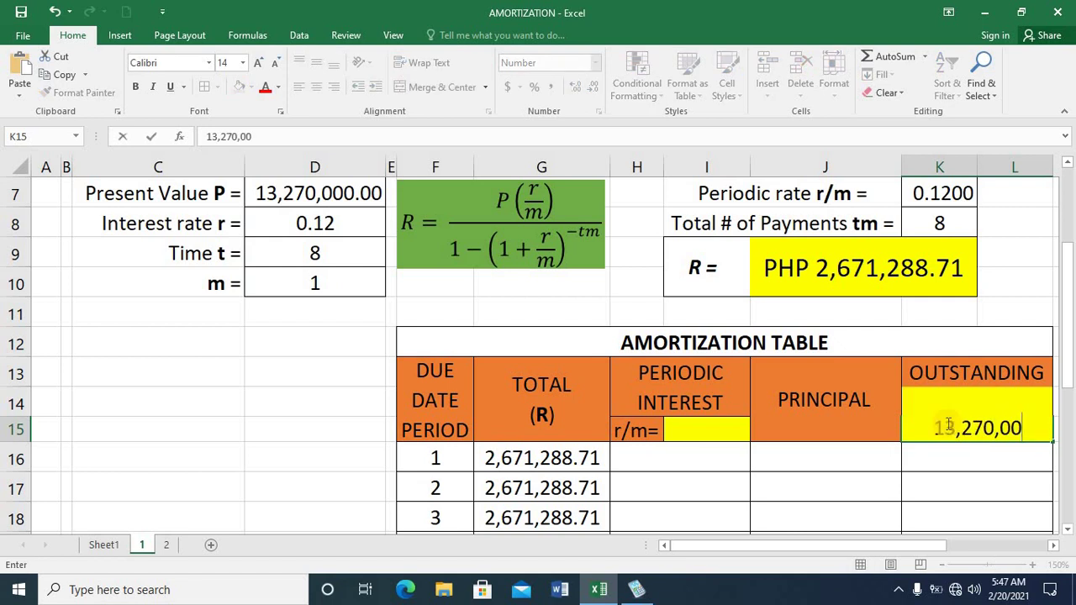
pyautogui.press('Return')
# - Fill the r/m cell I15 under Periodic Interest with the formula =D8/D10
pyautogui.click(727, 429)
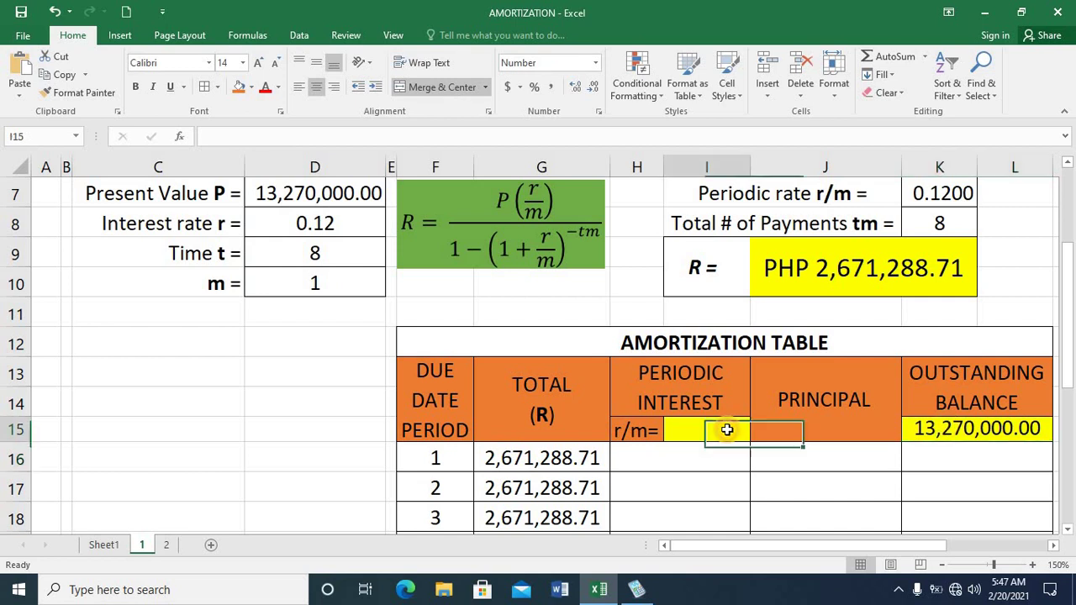
pyautogui.click(726, 430)
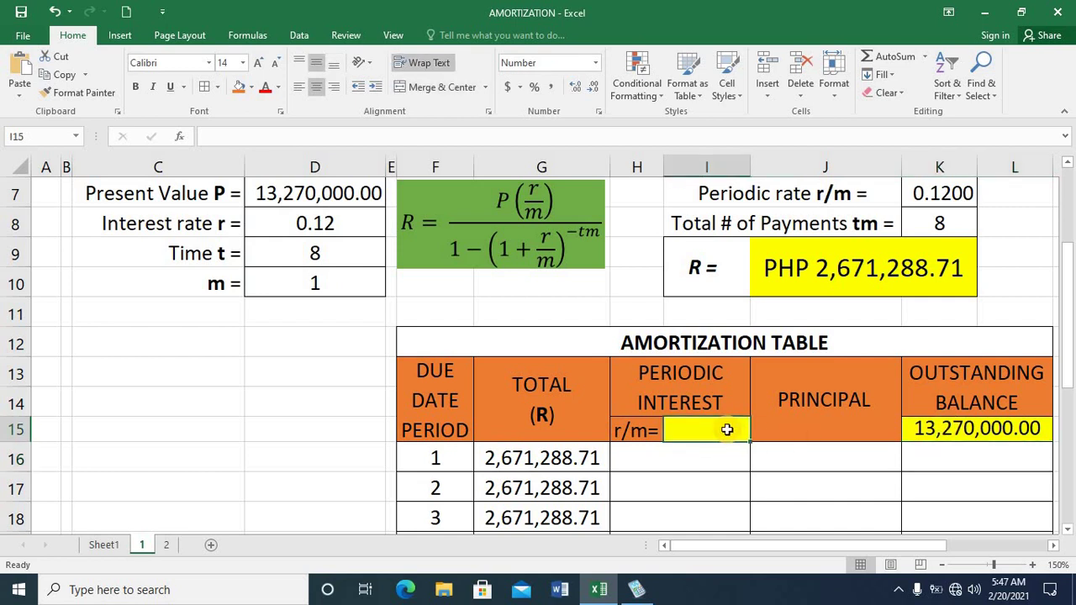
pyautogui.click(572, 456)
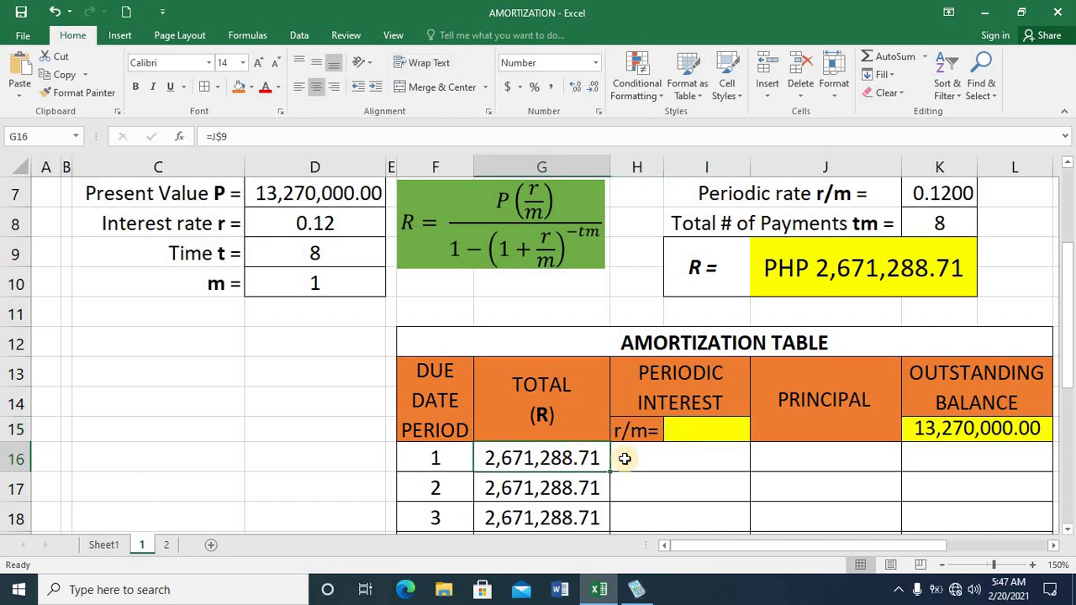
pyautogui.click(702, 434)
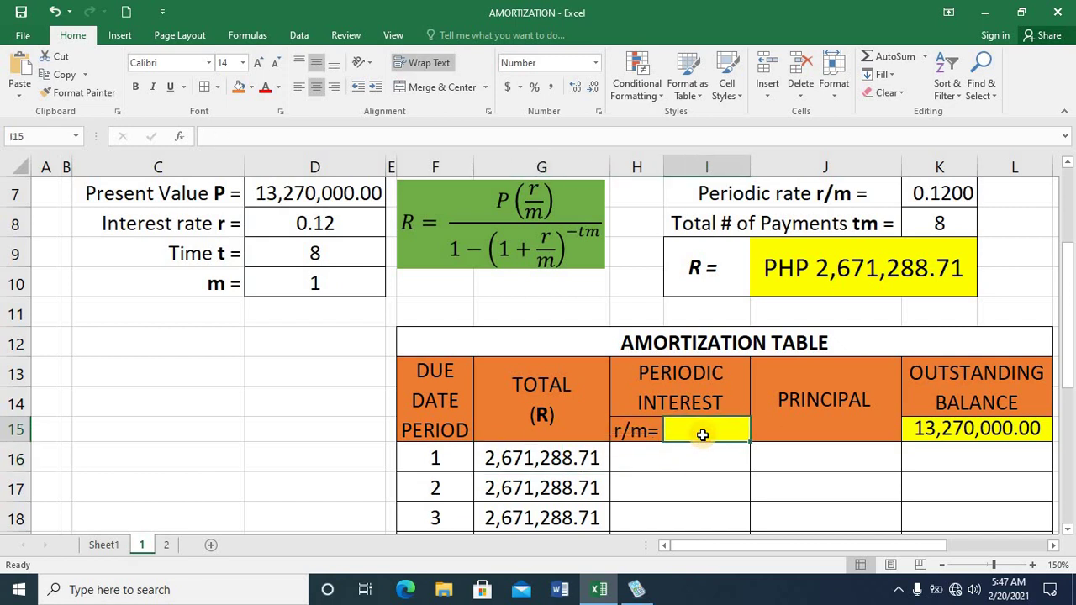
pyautogui.write('=')
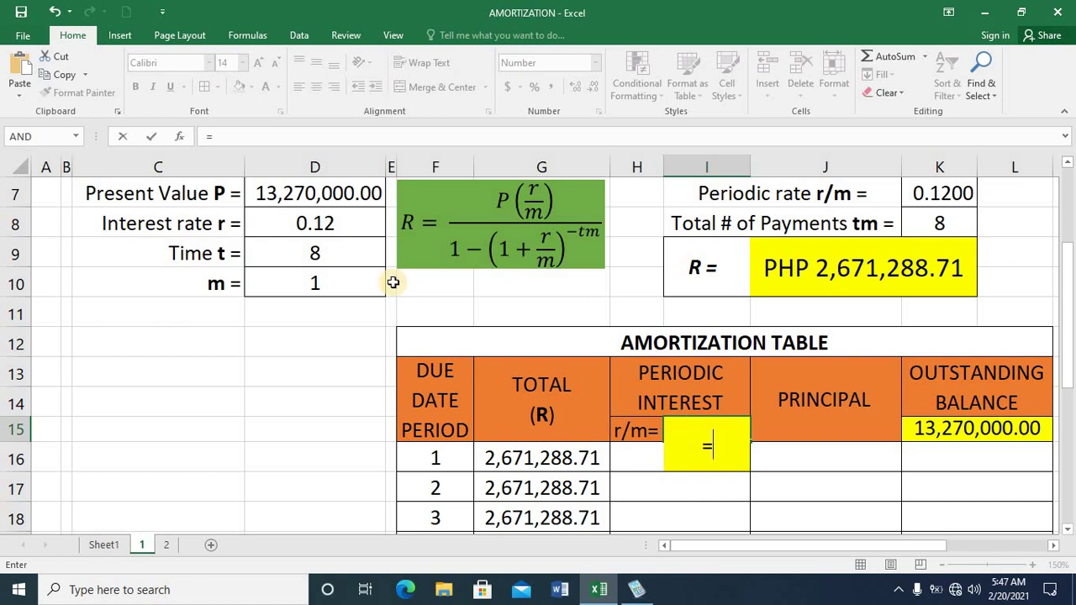
pyautogui.click(339, 224)
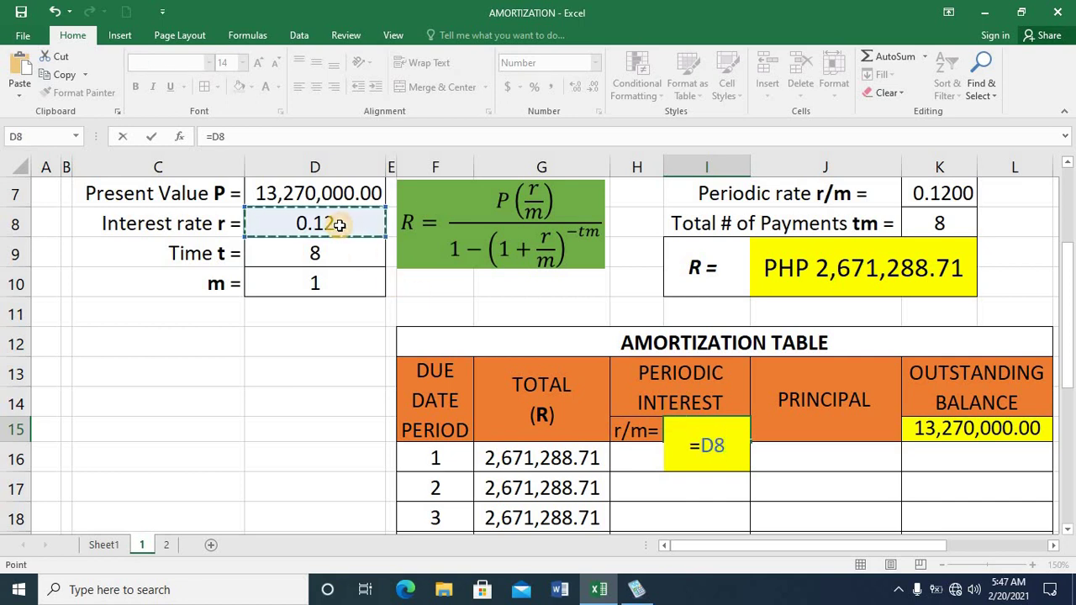
pyautogui.write('/')
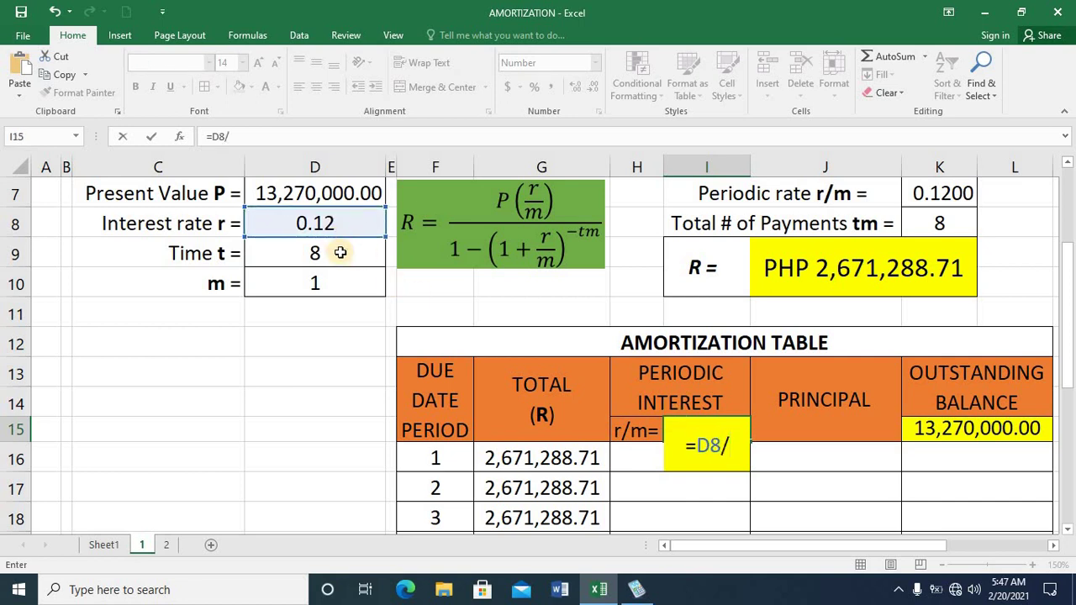
pyautogui.click(344, 280)
pyautogui.press('Return')
pyautogui.press('Up')
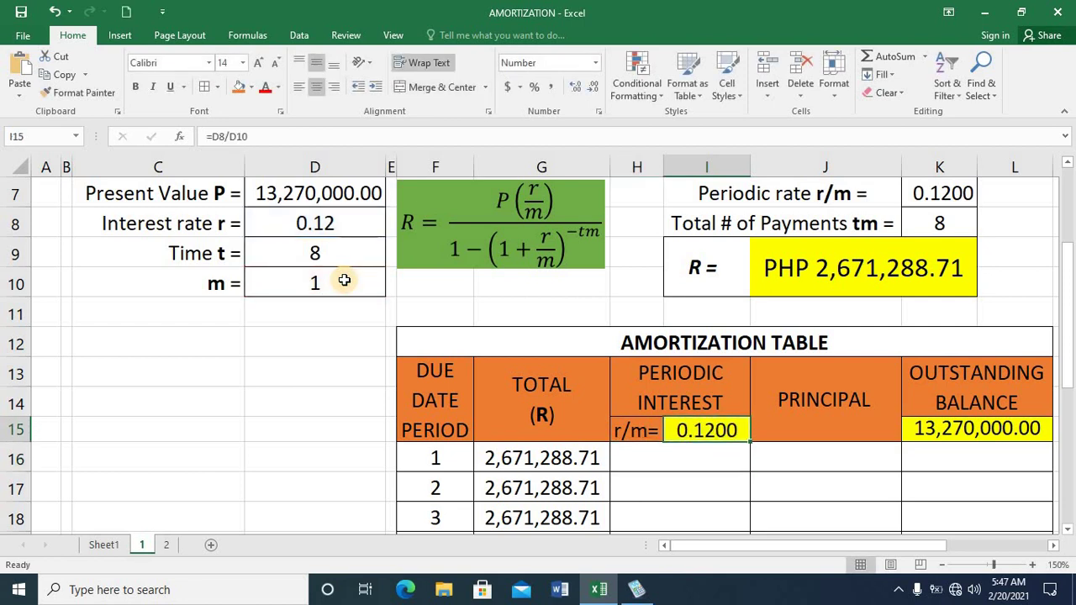
# - Fill the Periodic Interest cell for period 1, H16, with the formula =K15*I15
pyautogui.press('Down')
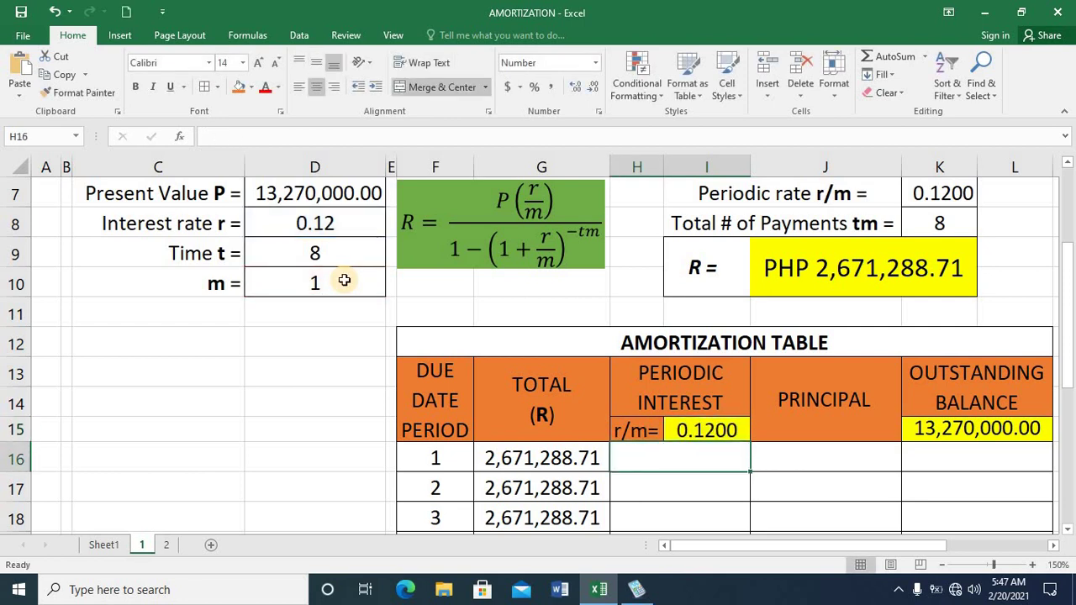
pyautogui.write('=')
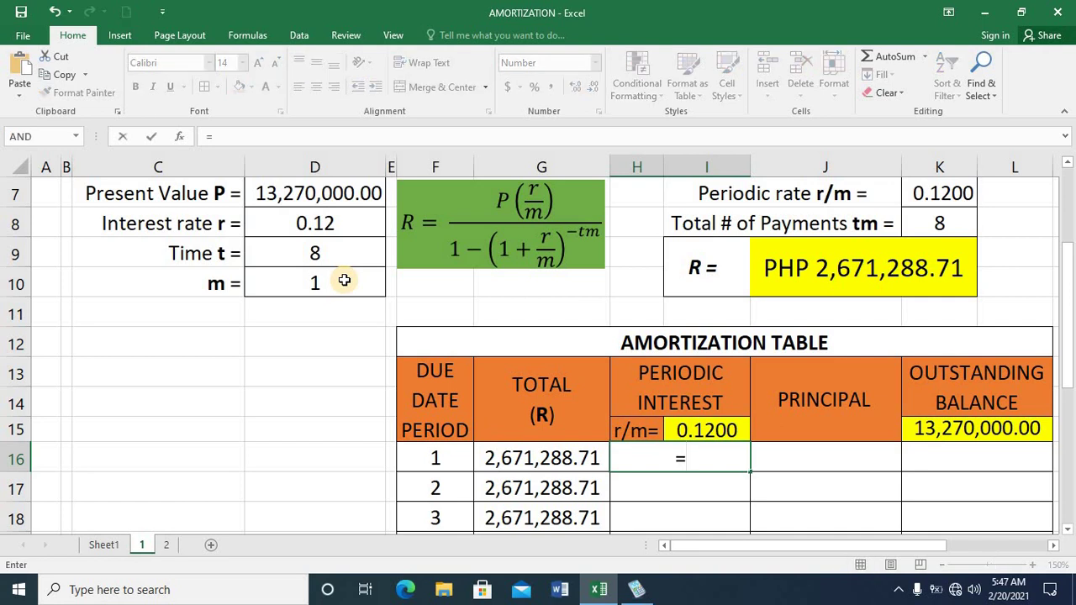
pyautogui.click(981, 429)
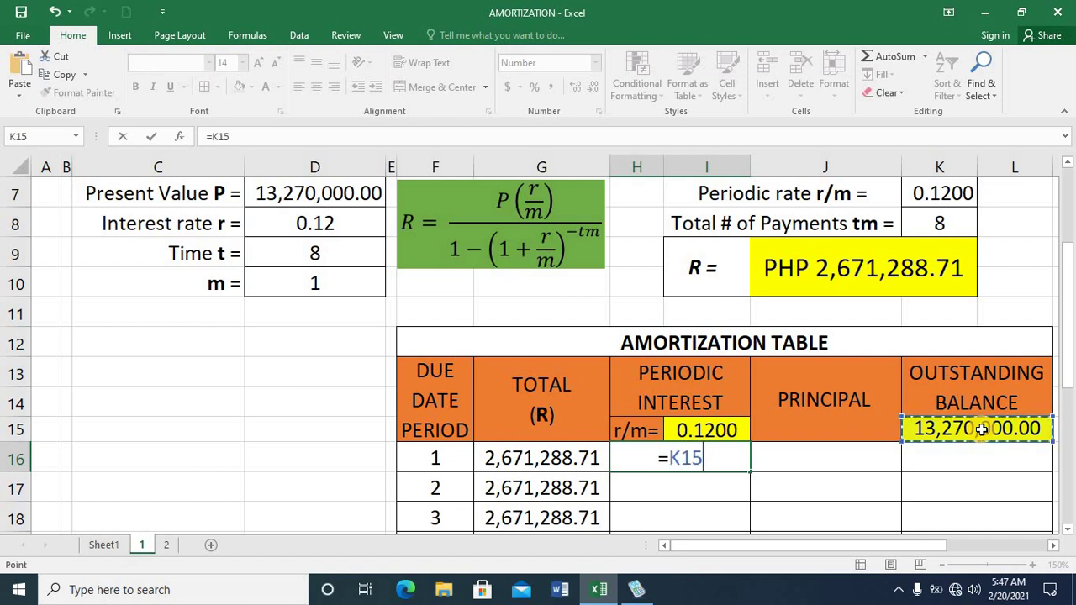
pyautogui.write('*')
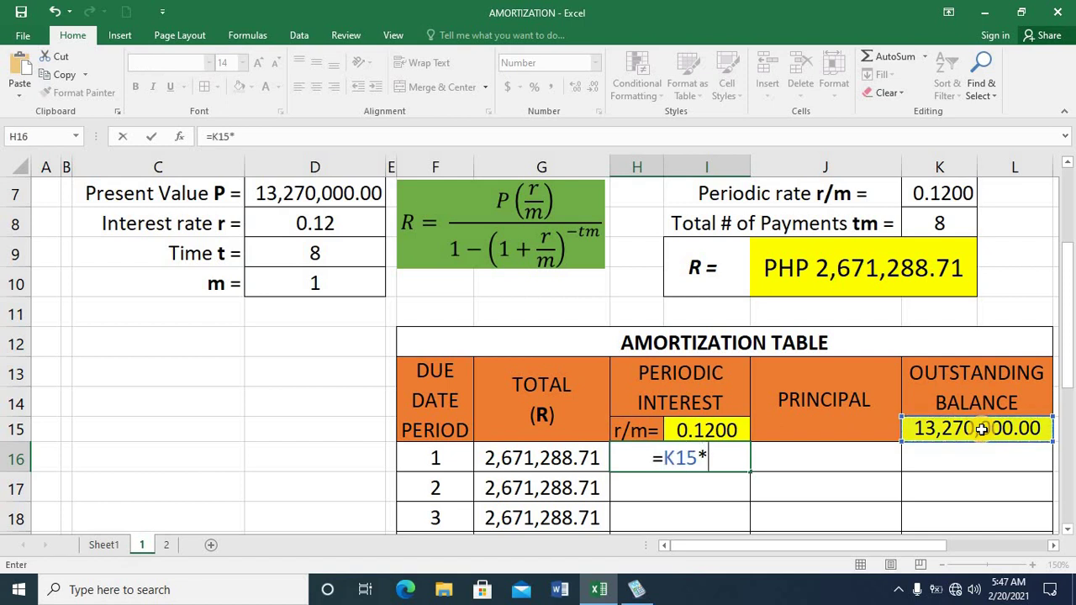
pyautogui.click(684, 430)
pyautogui.press('Return')
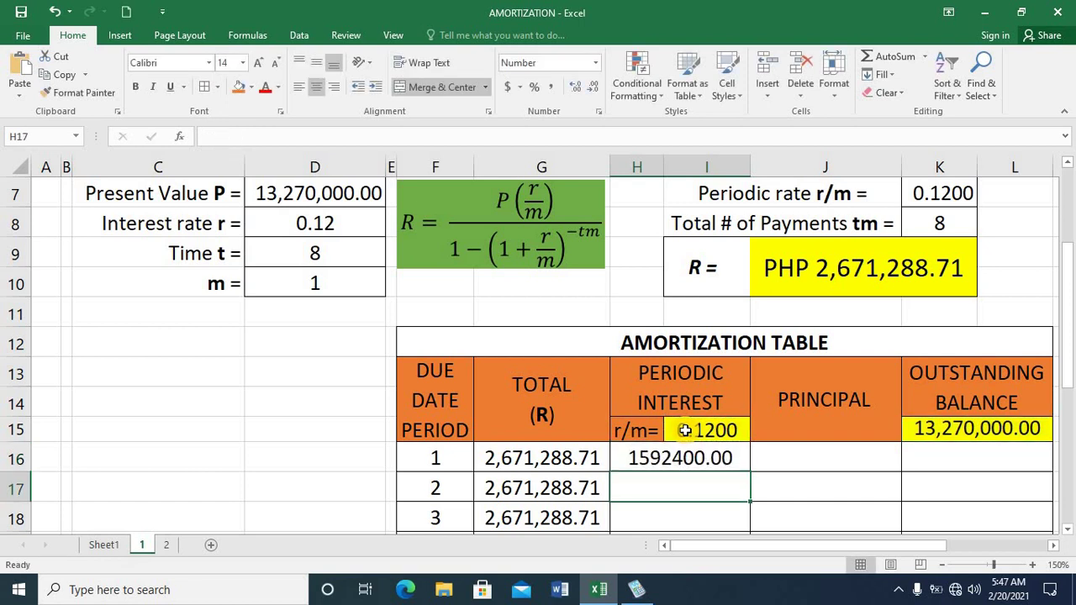
pyautogui.press('Up')
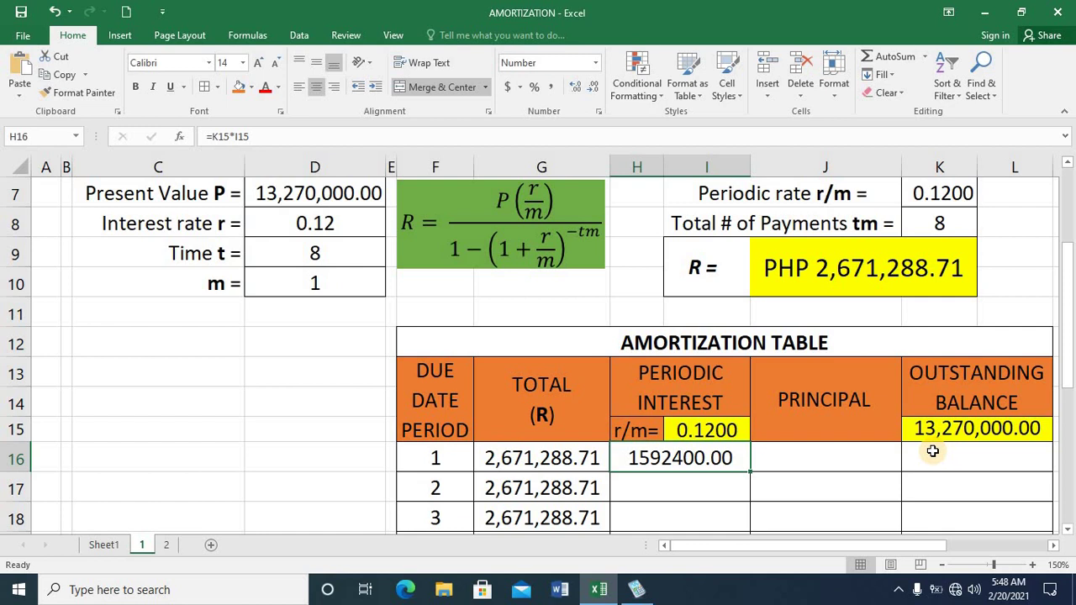
# - Fill the Principal cell for period 1, J16, with the formula =G16-H16
pyautogui.click(833, 466)
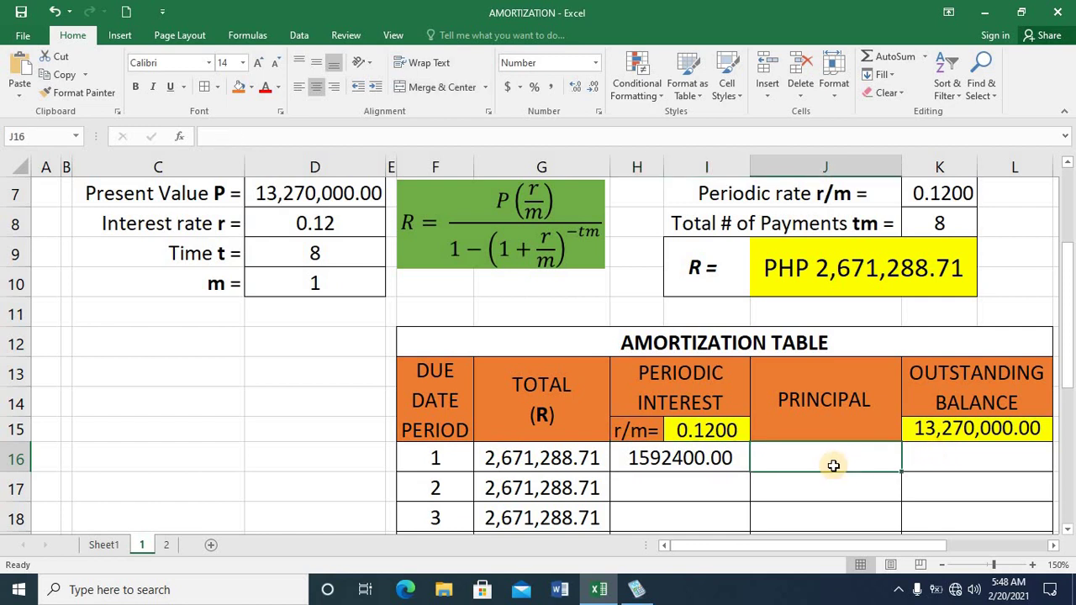
pyautogui.write('=')
pyautogui.click(572, 454)
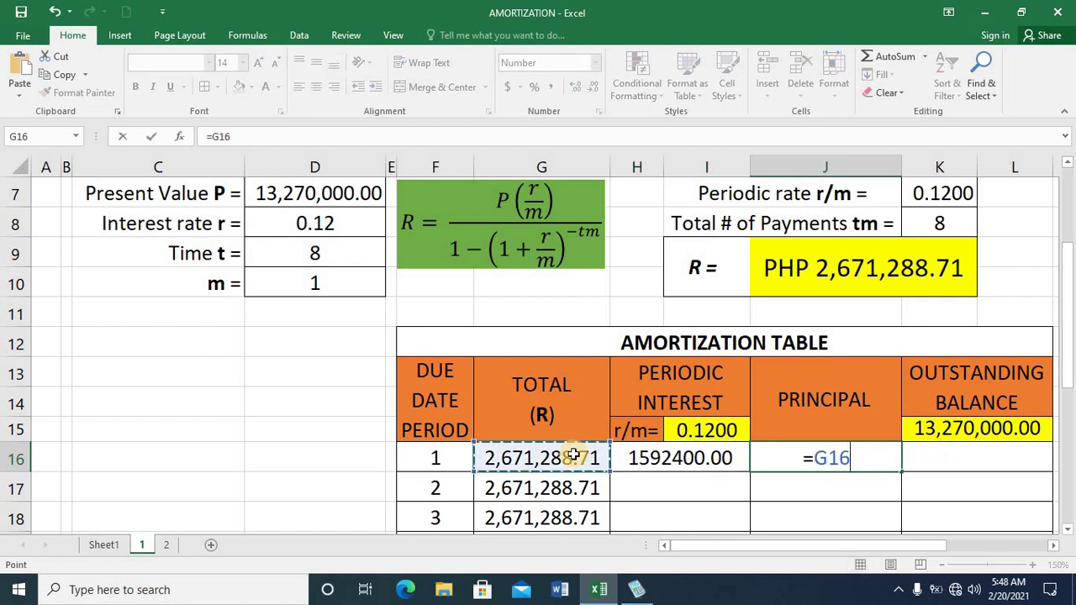
pyautogui.write('-')
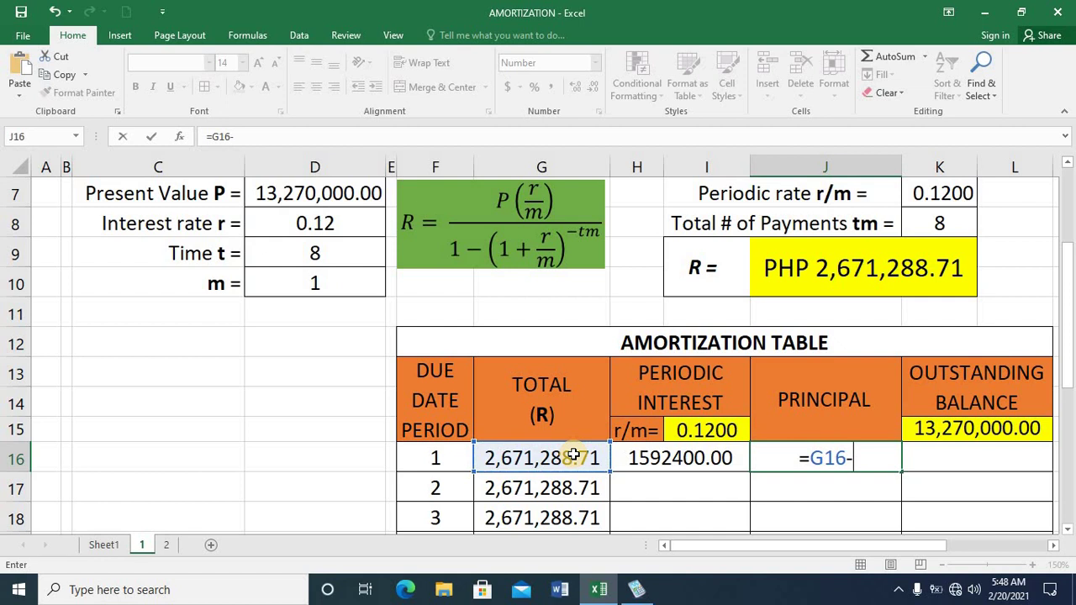
pyautogui.click(679, 458)
pyautogui.hotkey('ctrl', 'Return')
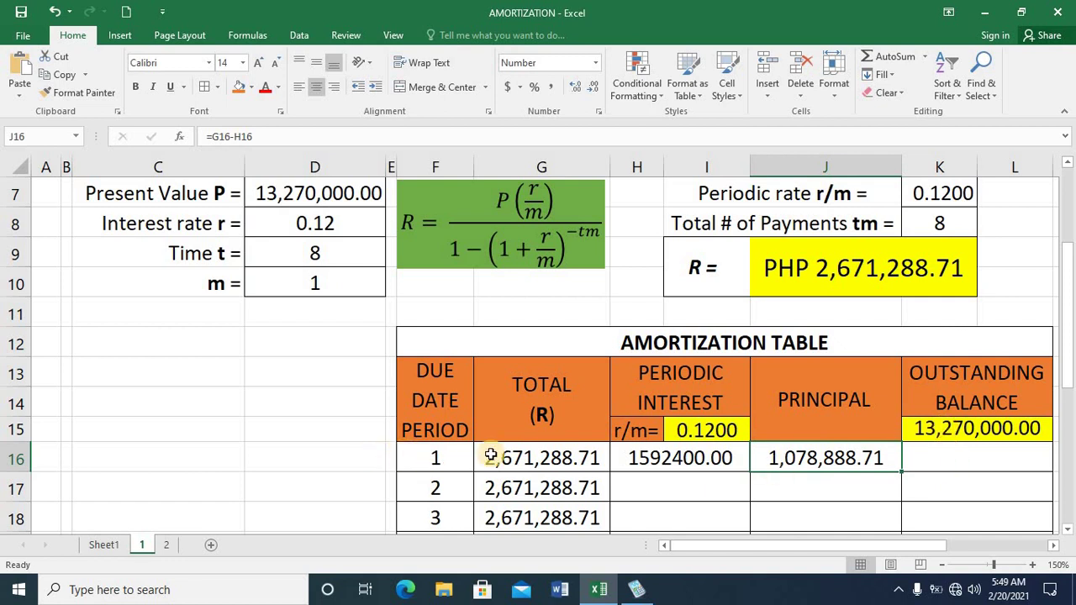
# - Fill the Outstanding Balance cell for period 1, K16, with the formula =K15-J16
pyautogui.click(992, 460)
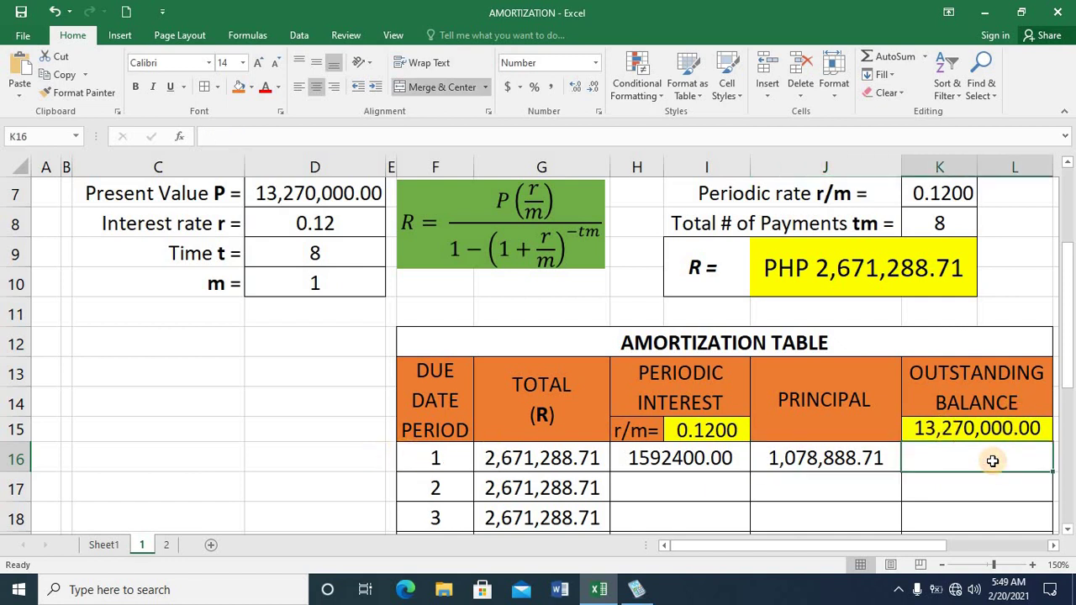
pyautogui.write('=')
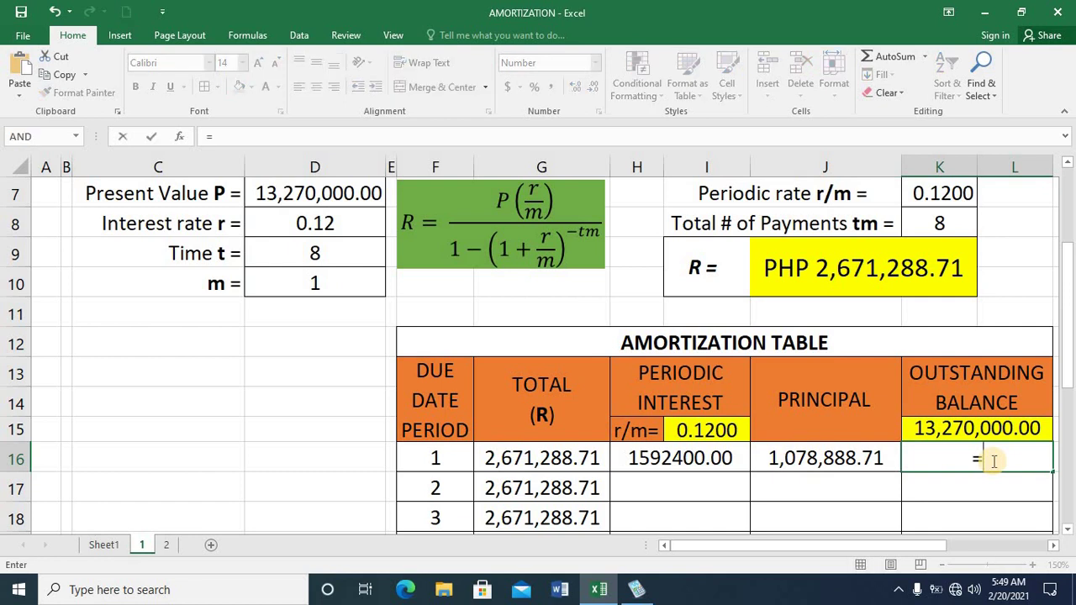
pyautogui.click(966, 428)
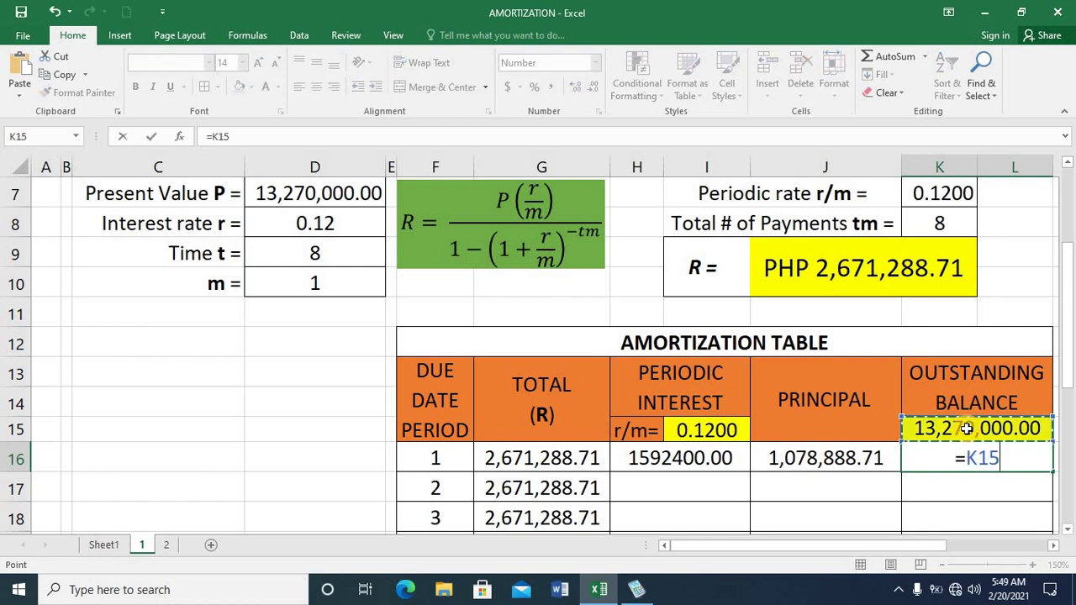
pyautogui.write('-')
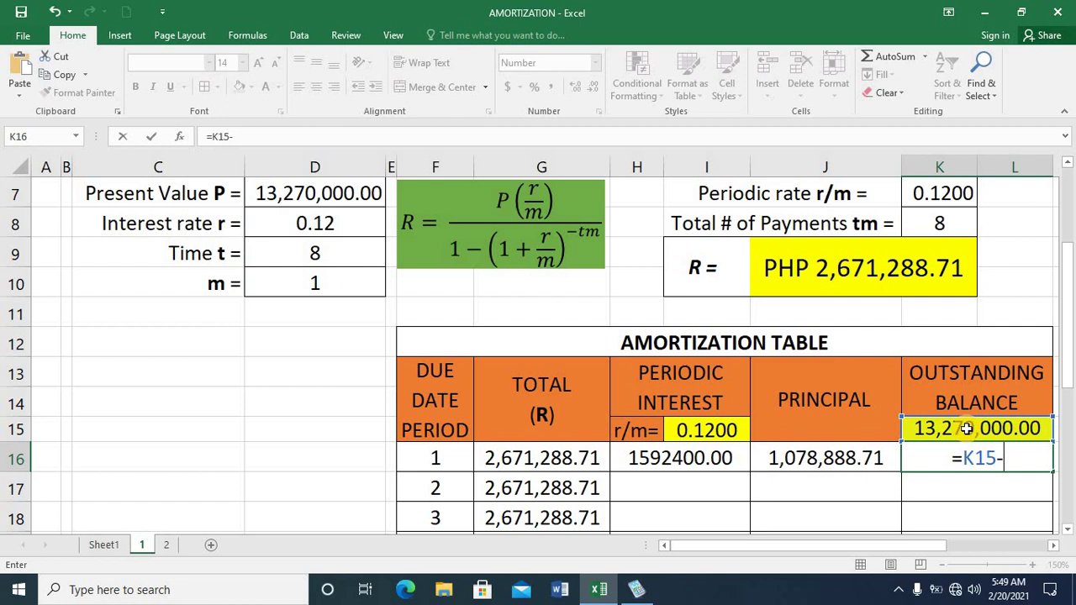
pyautogui.click(857, 462)
pyautogui.press('Return')
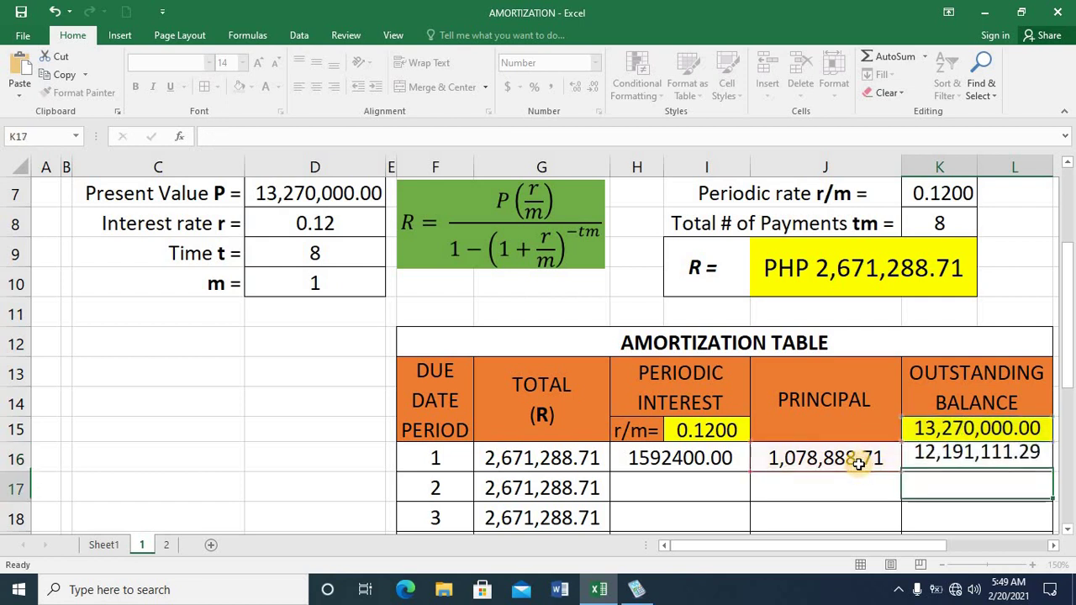
pyautogui.press('Up')
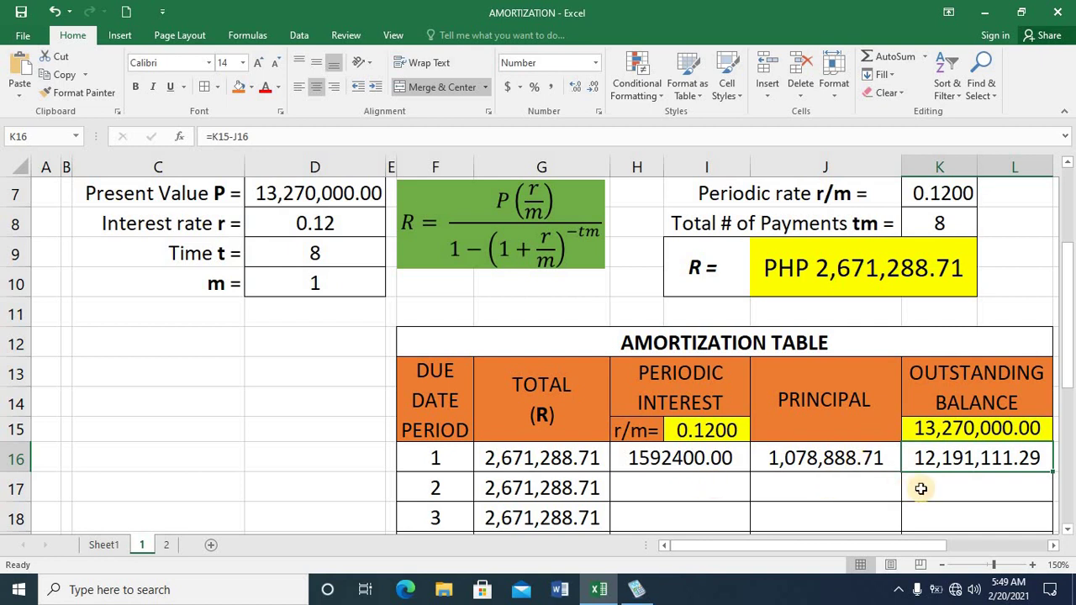
# - Fill the Periodic Interest cell for period 2, H17, with the formula =K16*I15
pyautogui.click(723, 487)
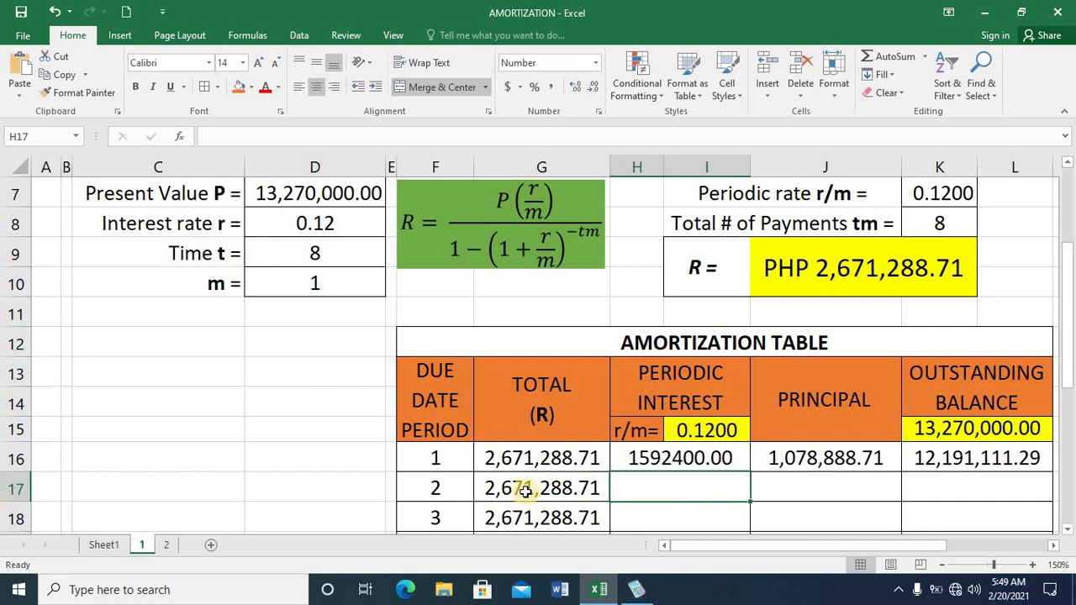
pyautogui.doubleClick(706, 486)
pyautogui.write('=')
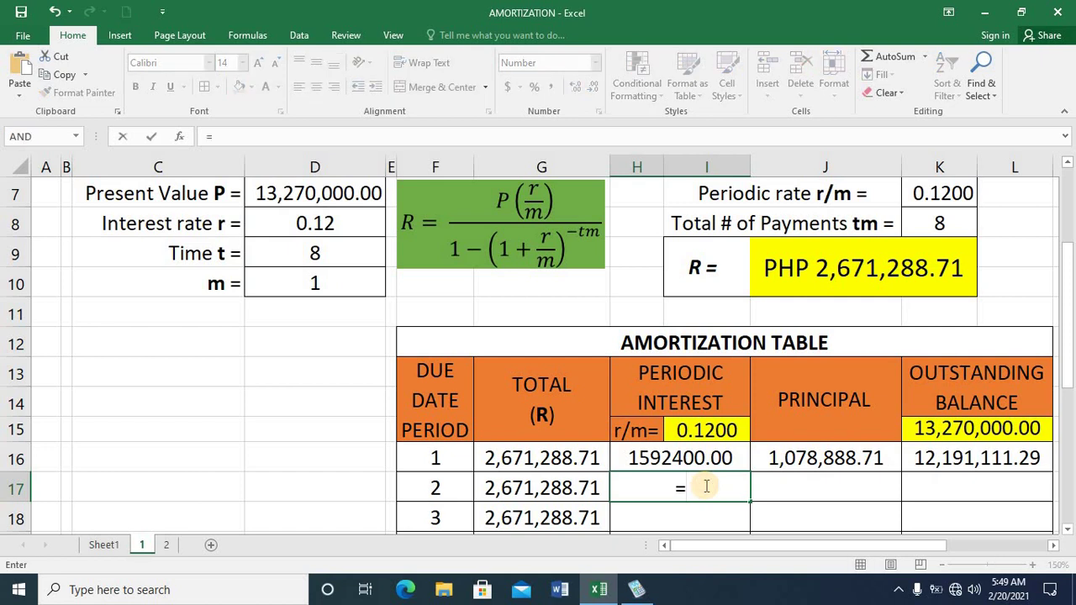
pyautogui.click(971, 458)
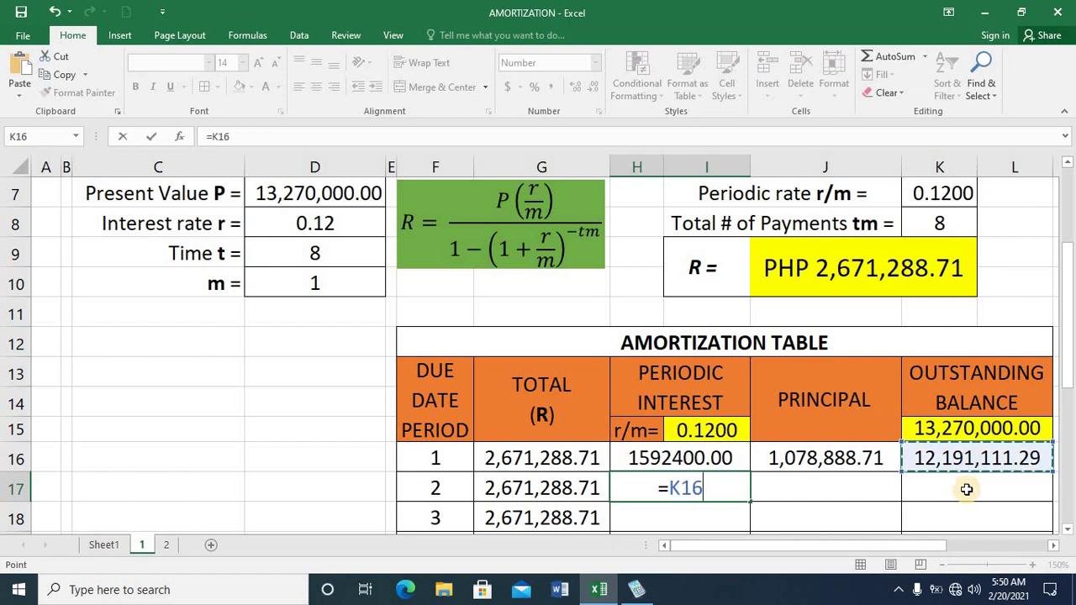
pyautogui.write('*')
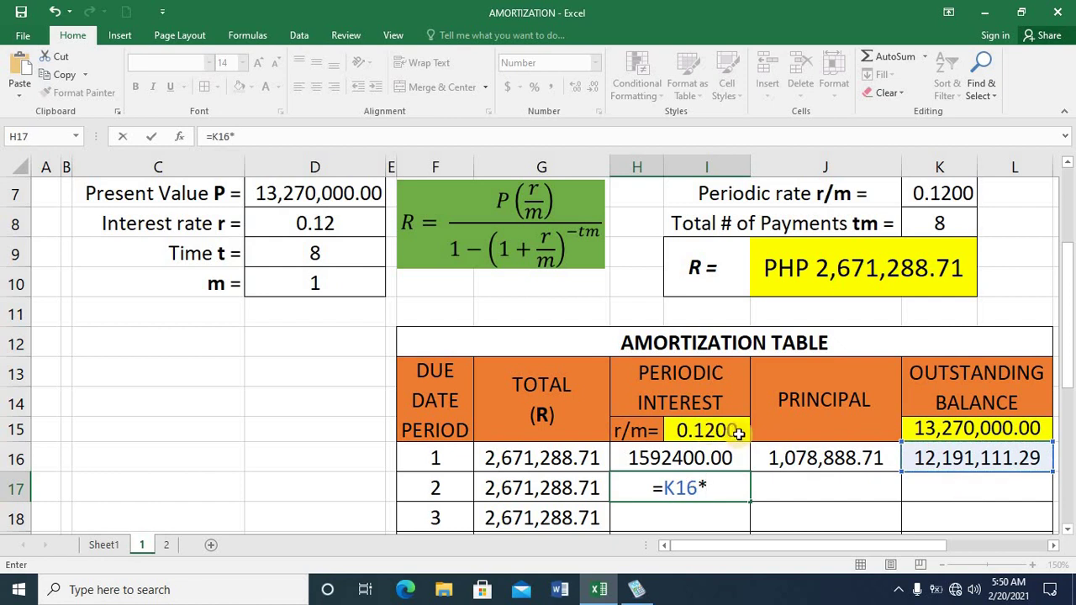
pyautogui.click(738, 432)
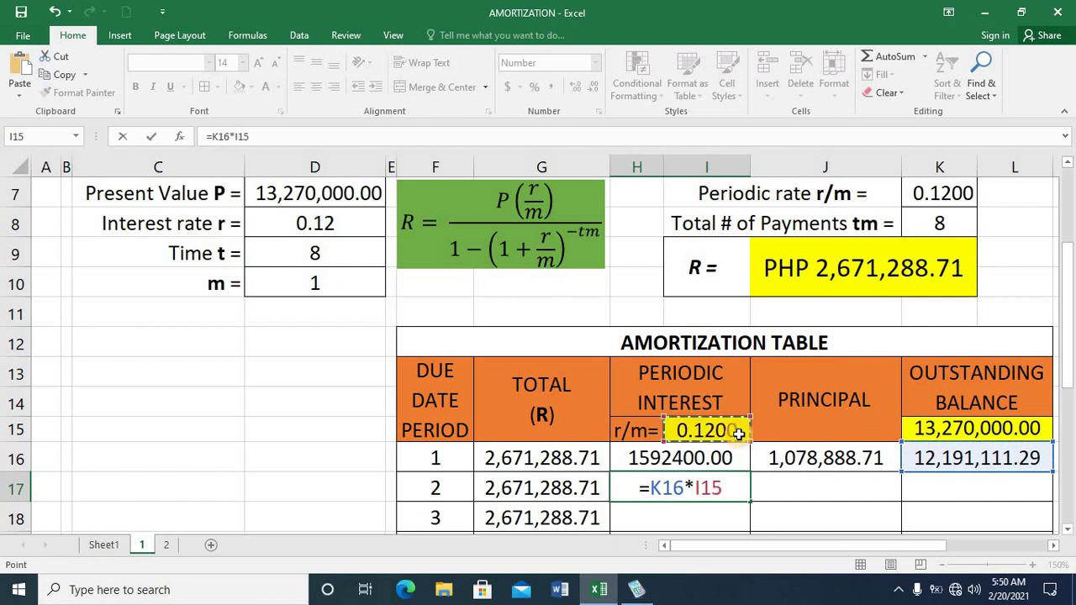
pyautogui.hotkey('ctrl', 'Return')
# - Fill the Principal cell for period 2, J17, with the formula =G17-H17
pyautogui.press('Right')
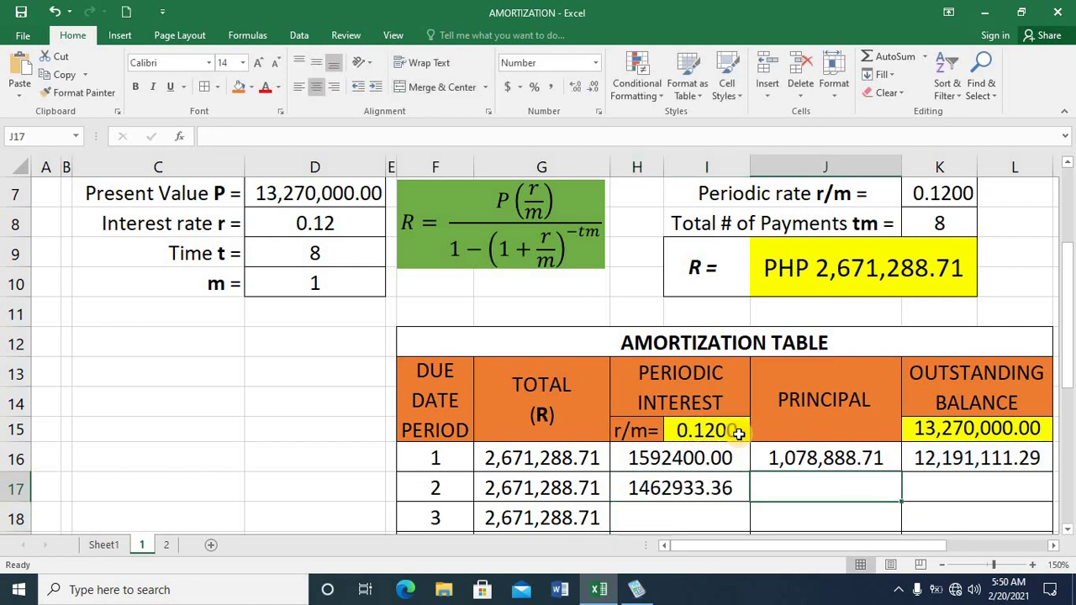
pyautogui.write('=')
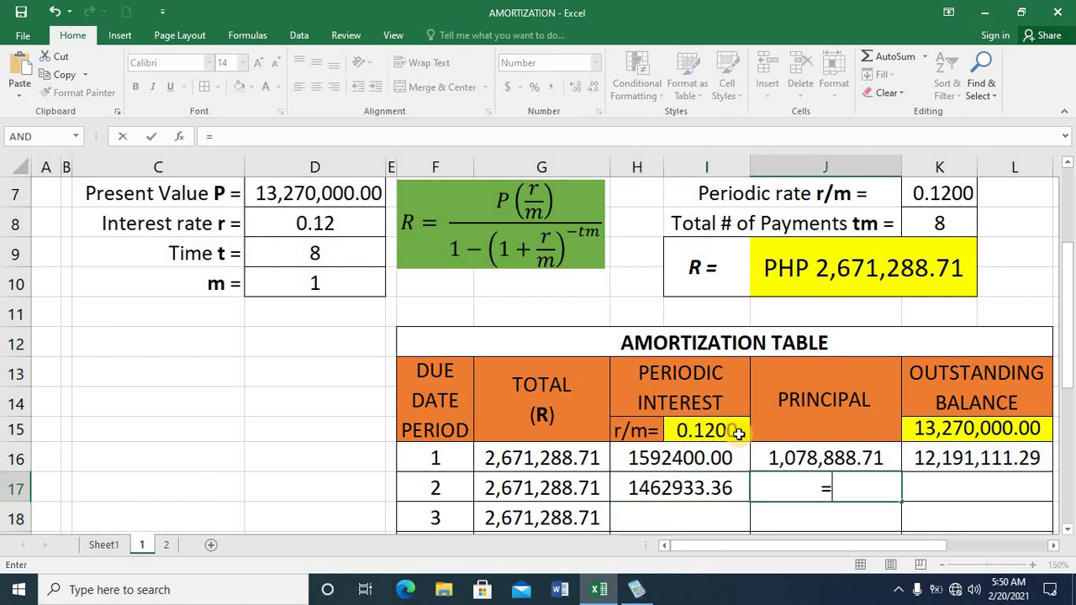
pyautogui.click(546, 492)
pyautogui.write('-')
pyautogui.click(656, 491)
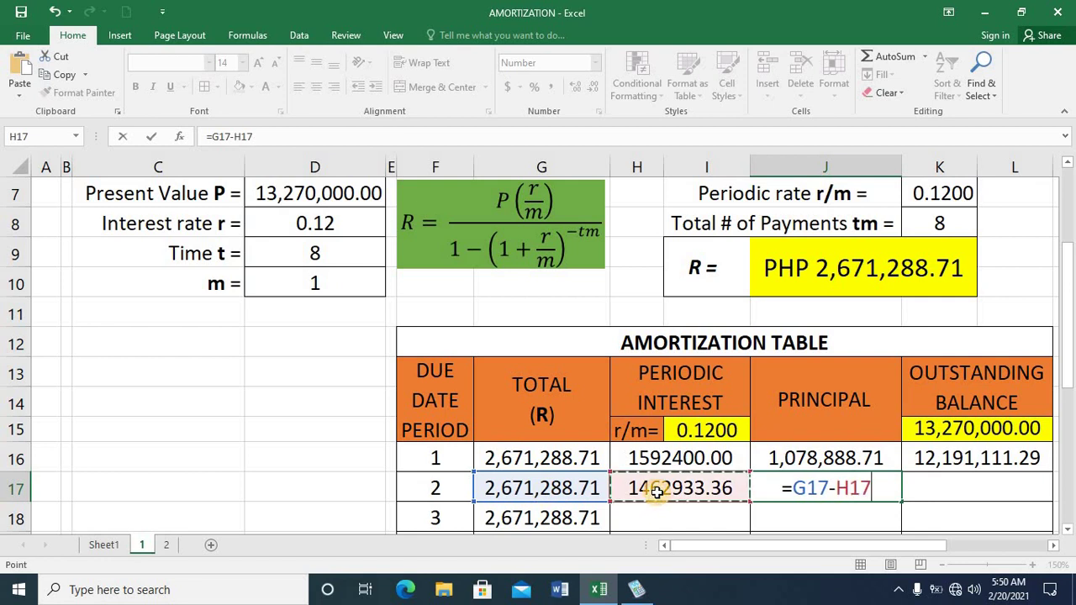
pyautogui.press('Return')
pyautogui.press('Up')
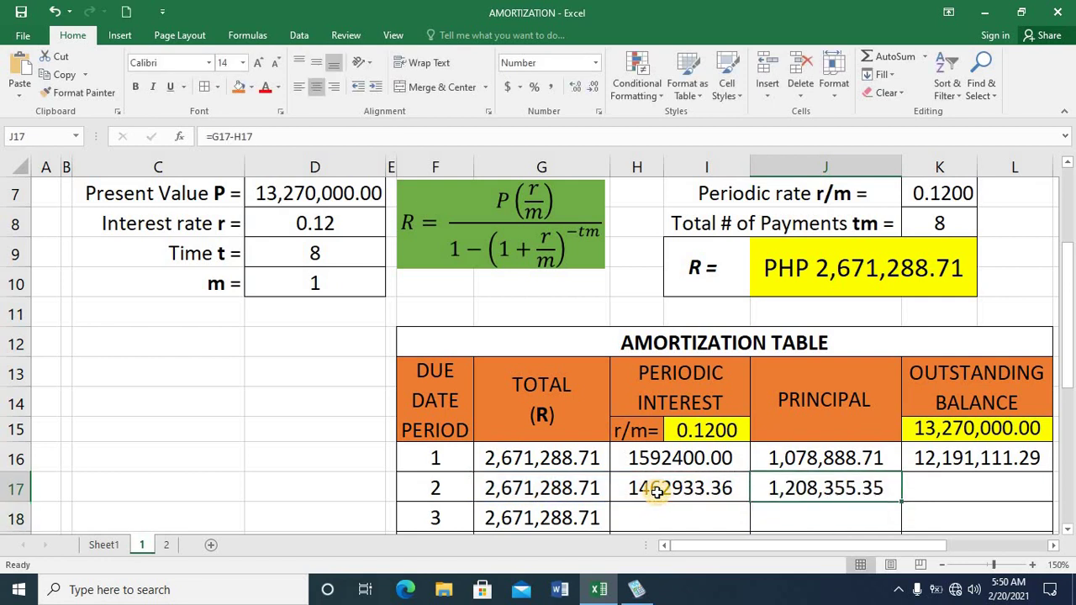
# - Fill the Outstanding Balance cell for period 2, K17, with the formula =K16-J17
pyautogui.press('Right')
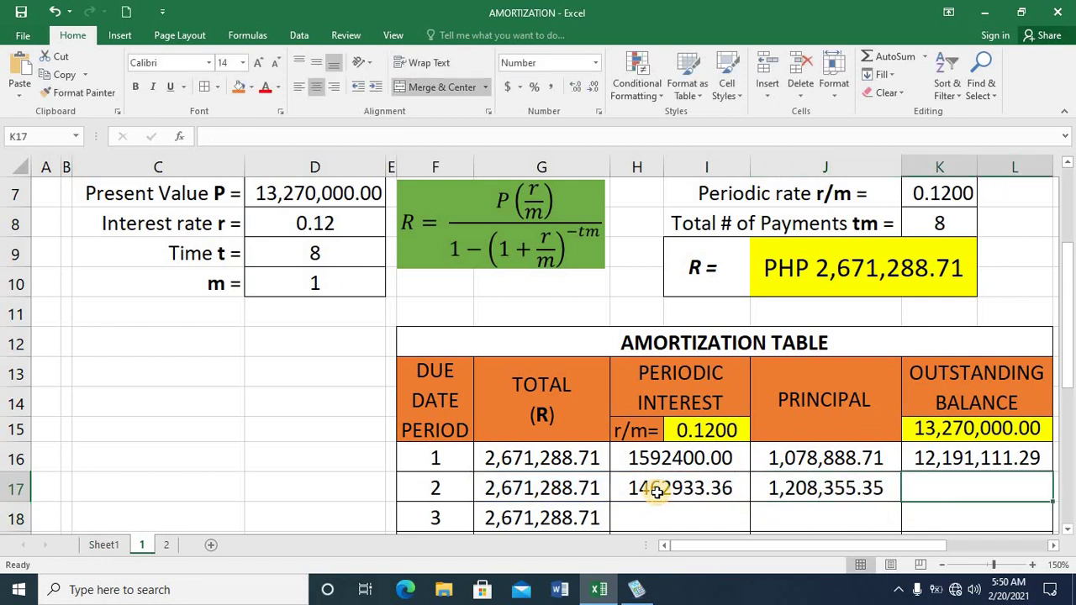
pyautogui.write('=')
pyautogui.click(931, 458)
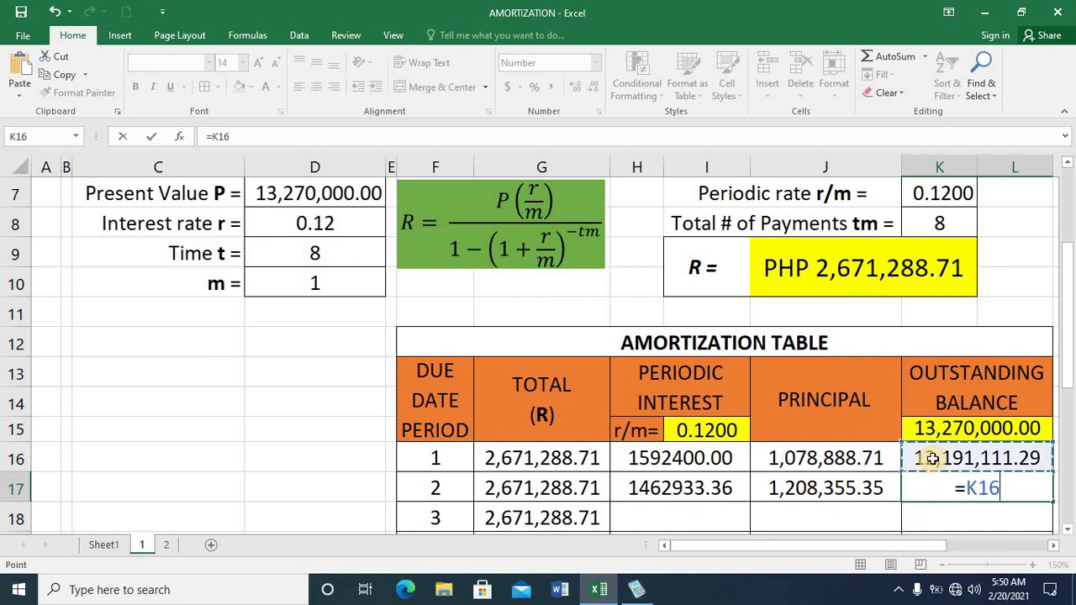
pyautogui.write('-')
pyautogui.click(872, 487)
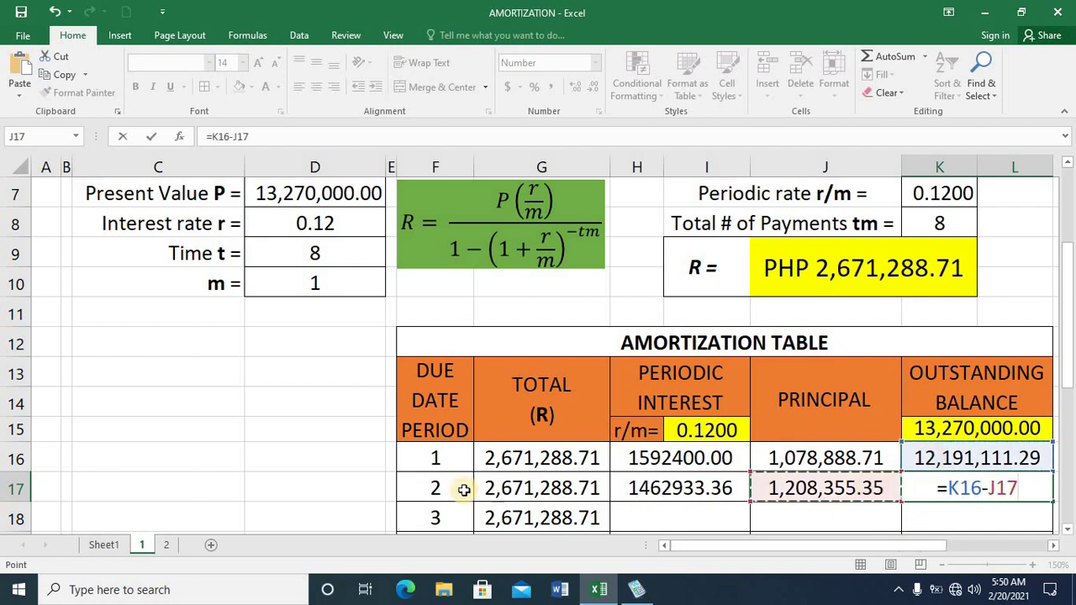
pyautogui.press('Return')
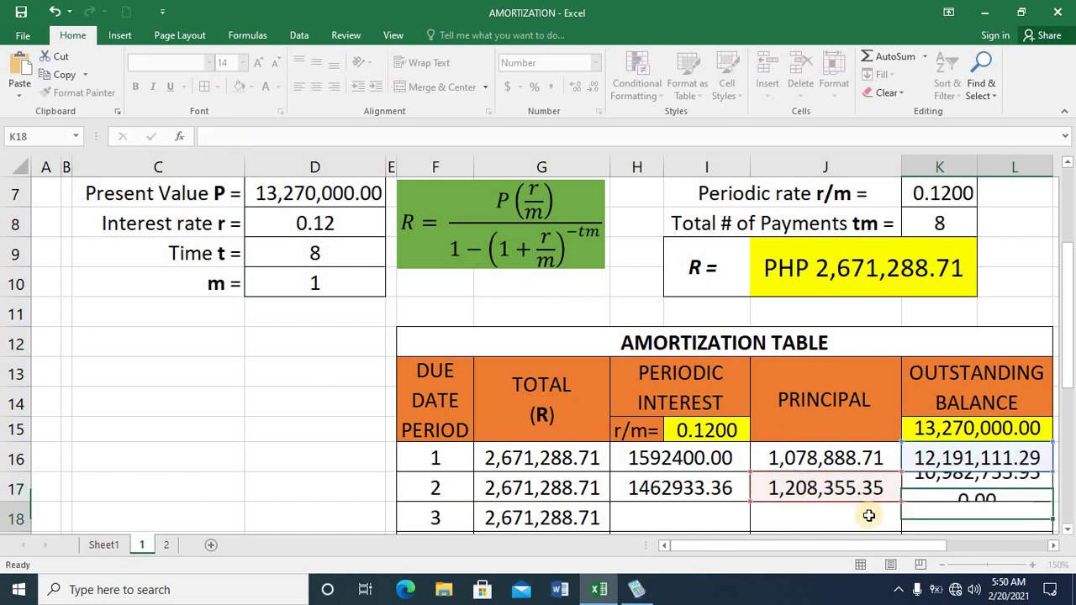
pyautogui.press('Up')
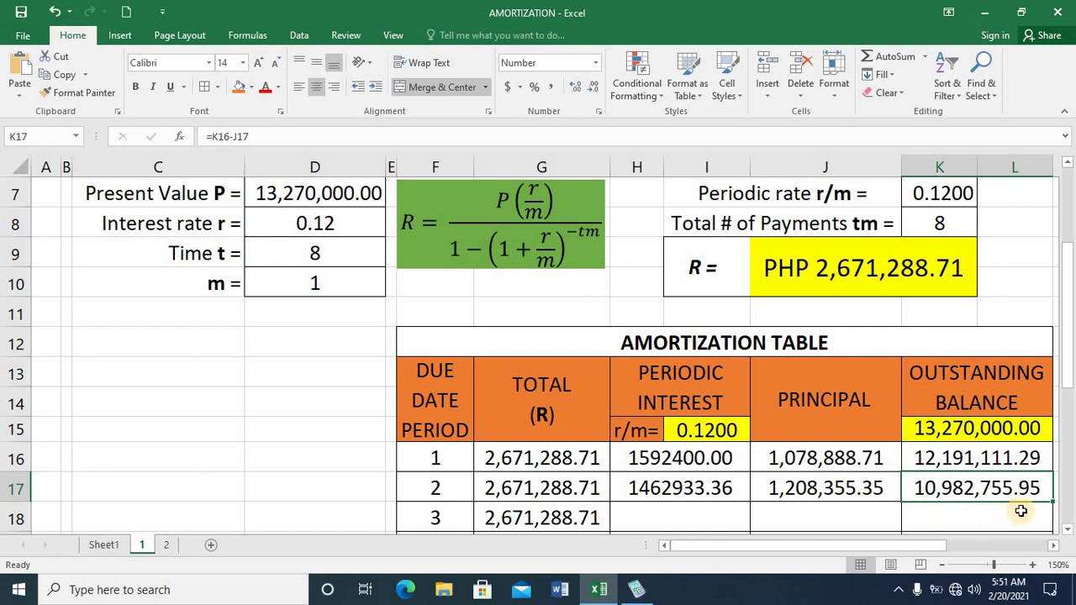
# - Change the period 2 Periodic Interest formula in H17 to =K16*I$15 and fill it down to period 8 in H23
pyautogui.click(685, 511)
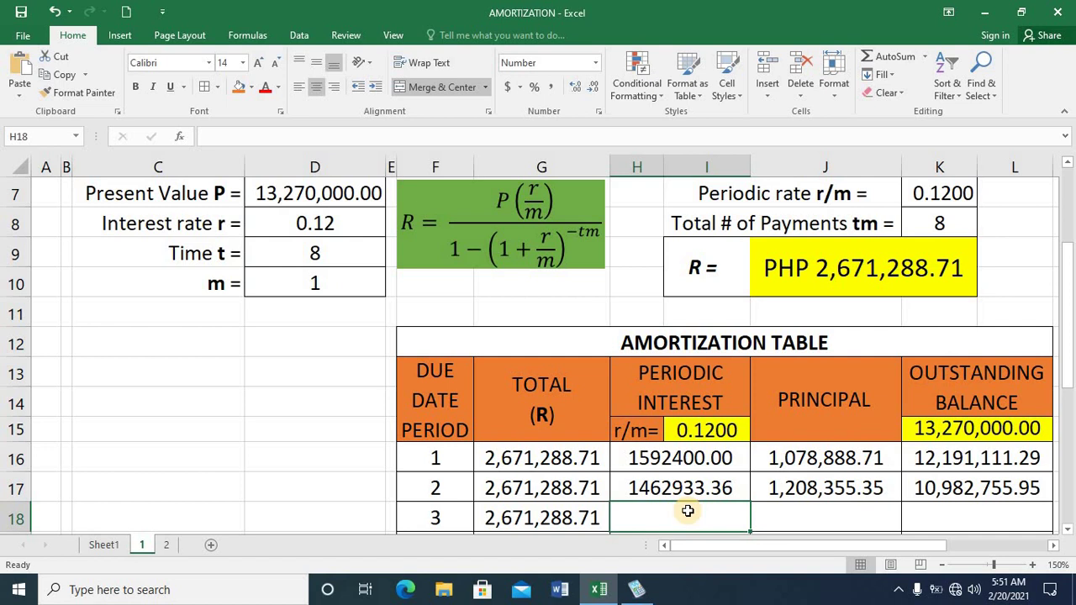
pyautogui.scroll(-1, 687, 511)
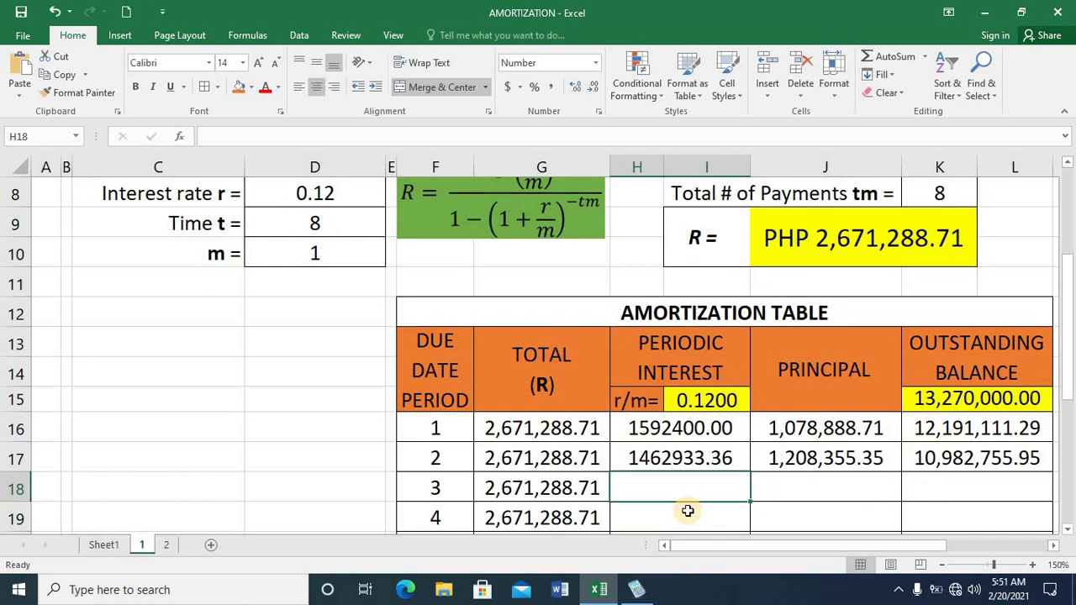
pyautogui.press('Up')
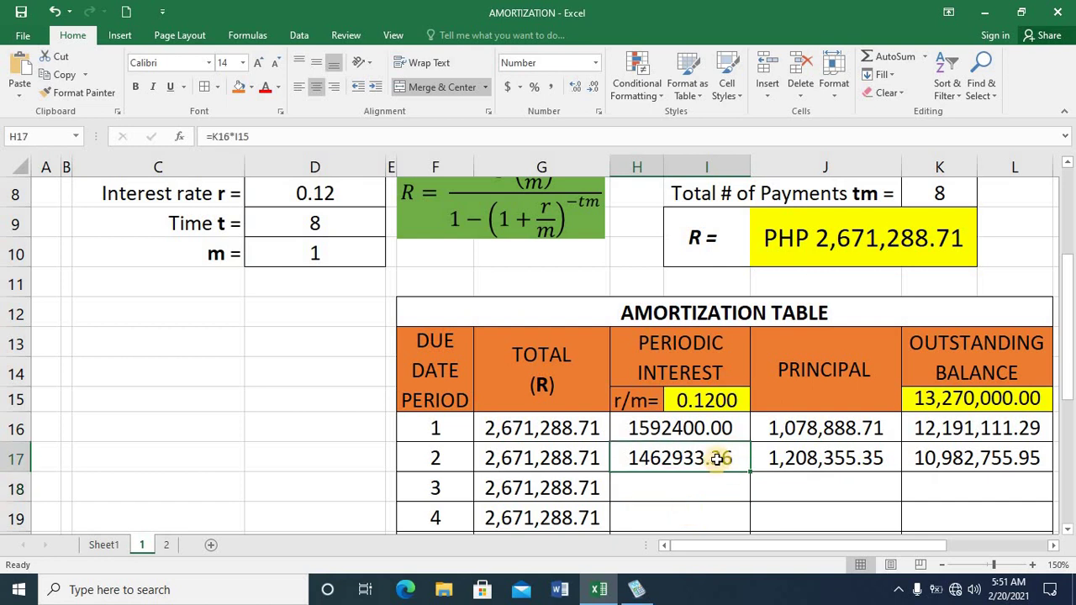
pyautogui.click(546, 135)
pyautogui.press('Return')
pyautogui.press('Up')
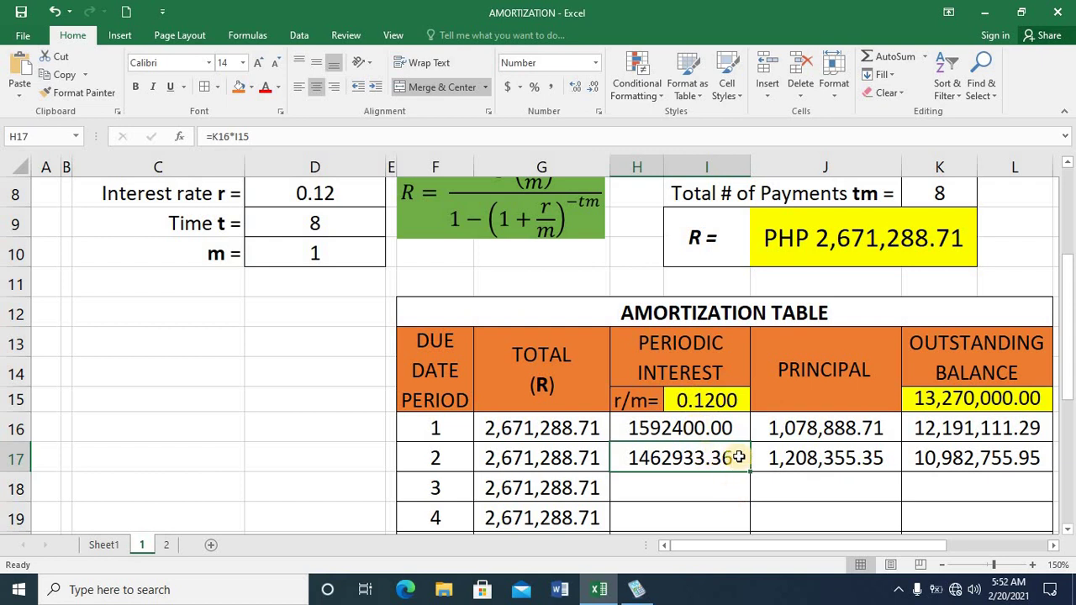
pyautogui.click(350, 142)
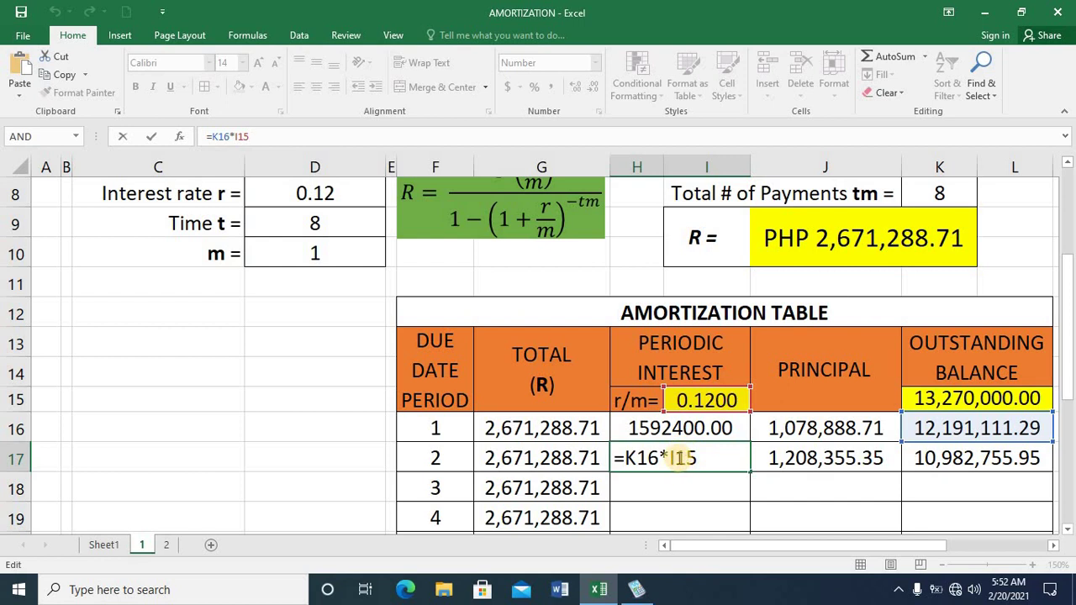
pyautogui.click(677, 458)
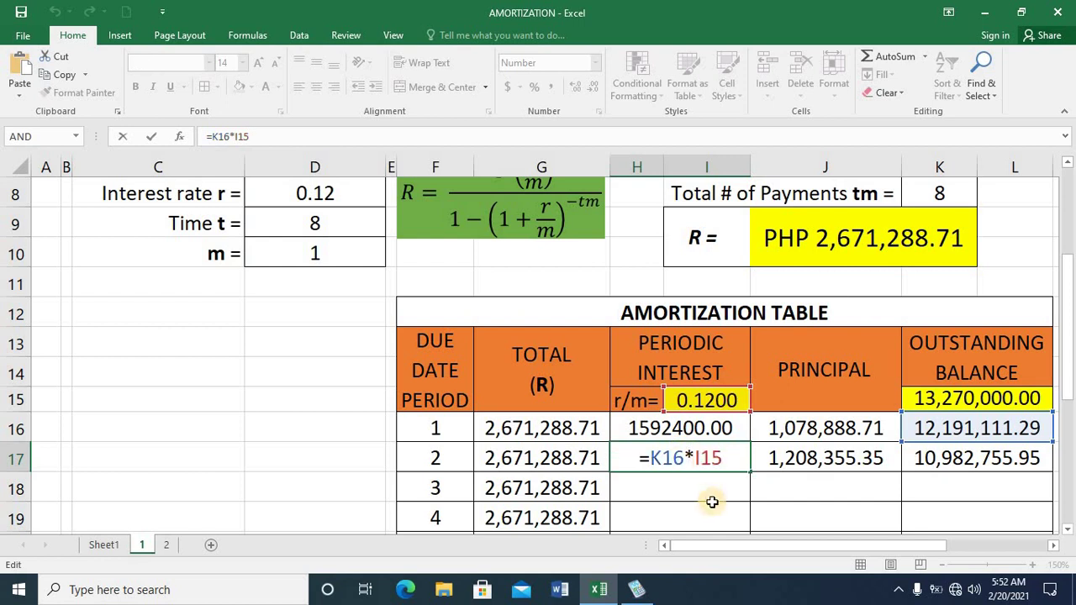
pyautogui.write('$')
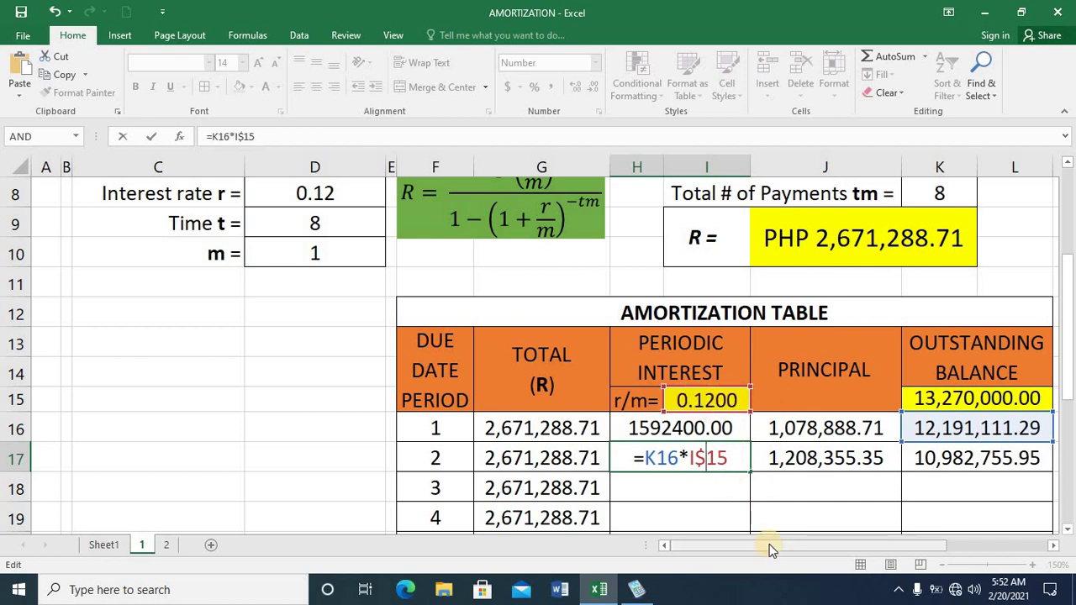
pyautogui.press('Return')
pyautogui.press('Up')
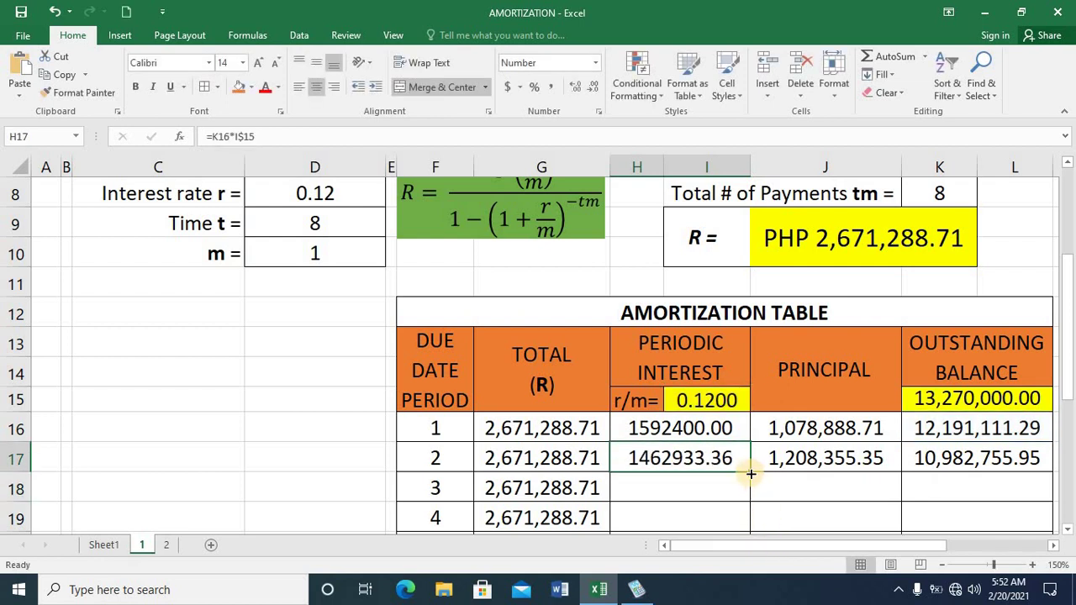
pyautogui.moveTo(751, 473); pyautogui.dragTo(752, 522)
pyautogui.moveTo(752, 525); pyautogui.dragTo(752, 519)
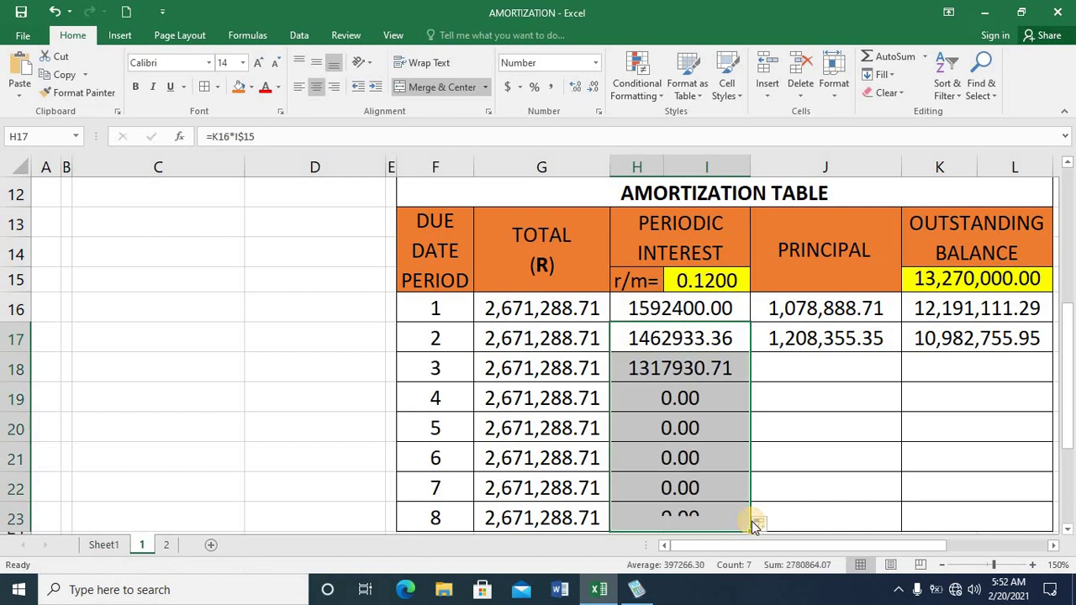
# - Examine the copied Periodic Interest formulas in the cells for periods 3 to 8
pyautogui.press('Down')
pyautogui.press('Down')
pyautogui.press('Down')
pyautogui.press('Down')
pyautogui.press('Down')
pyautogui.press('Down')
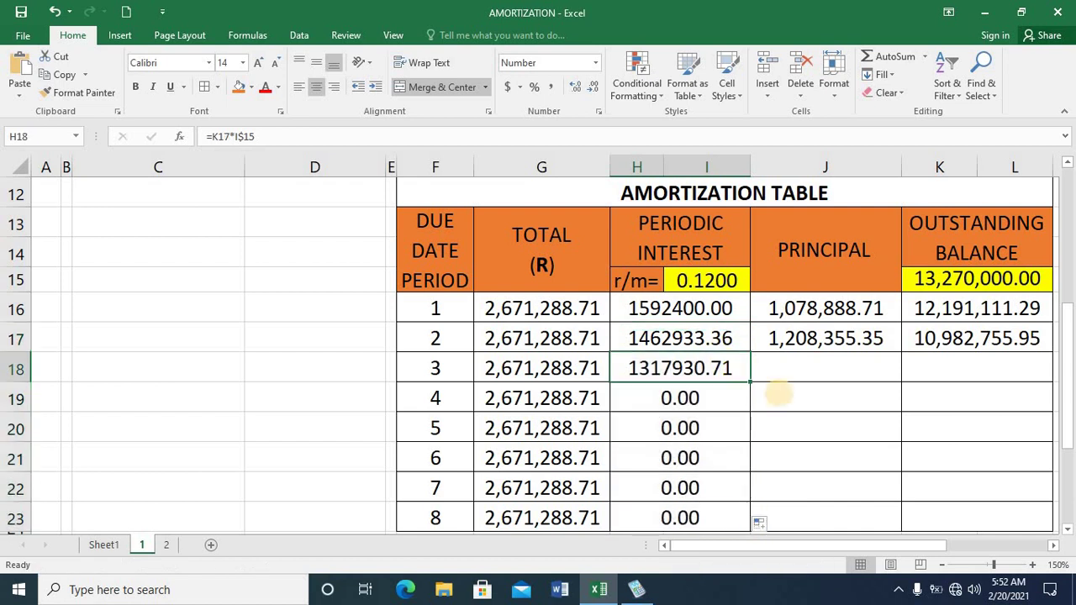
pyautogui.press('Up')
pyautogui.press('Up')
pyautogui.press('Up')
pyautogui.press('Up')
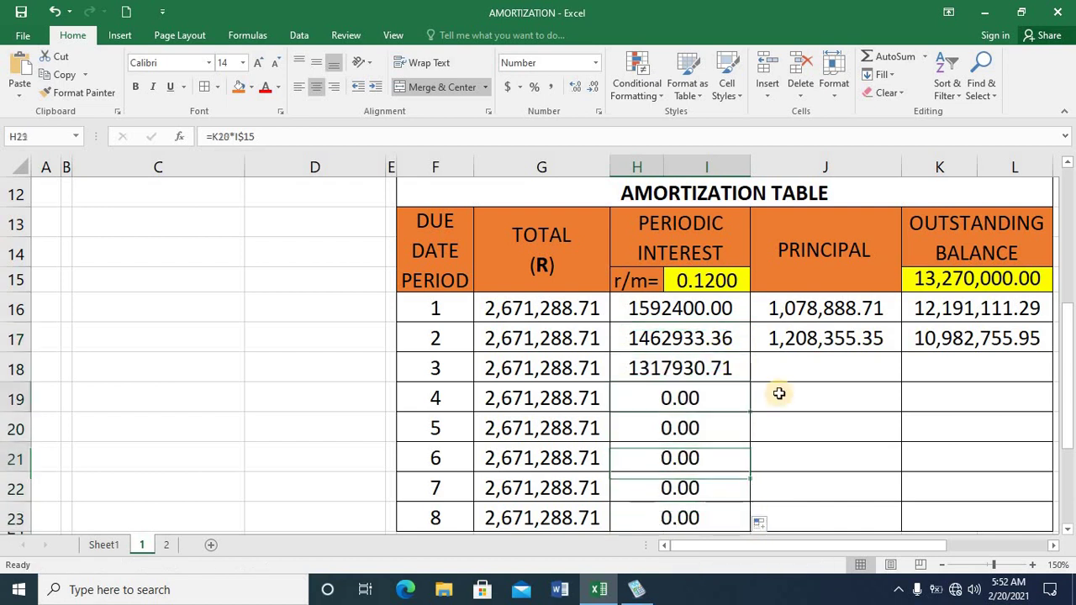
# - Fill the period 2 Principal formula from J17 down to period 8 in J23
pyautogui.click(970, 370)
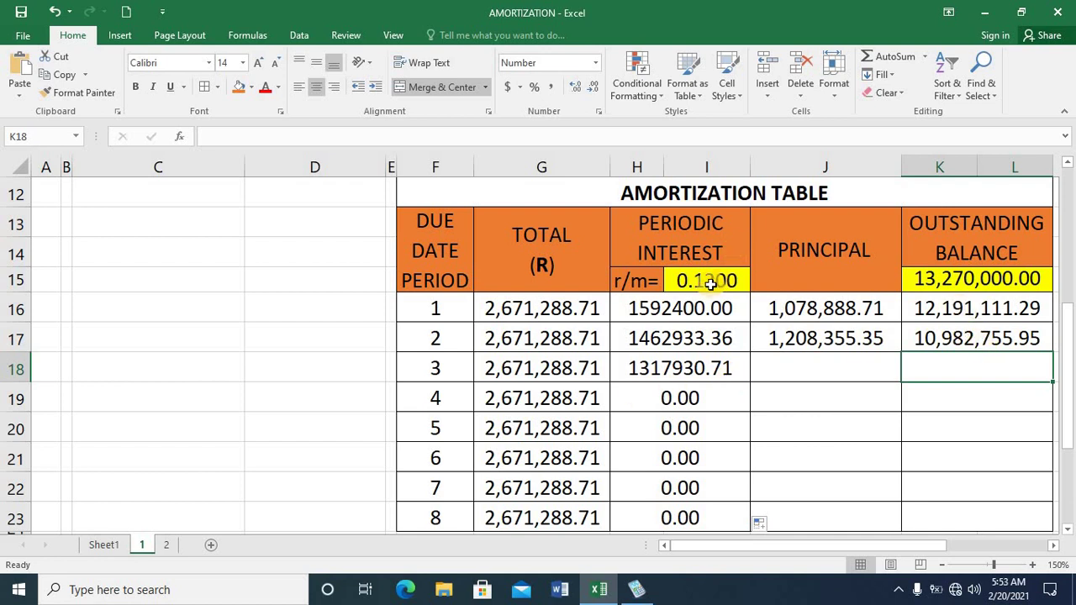
pyautogui.click(812, 366)
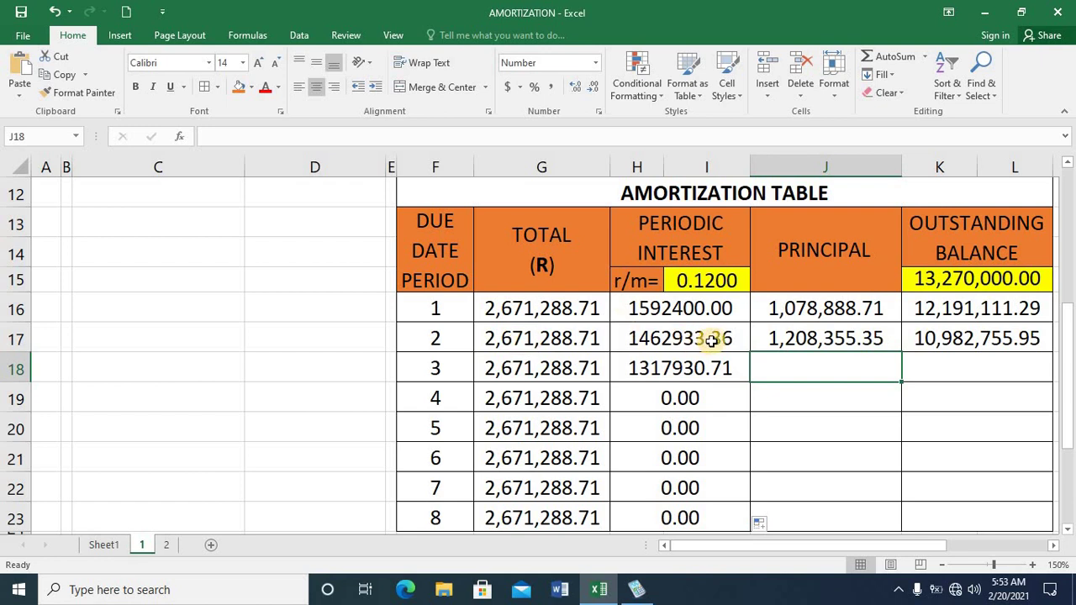
pyautogui.click(870, 337)
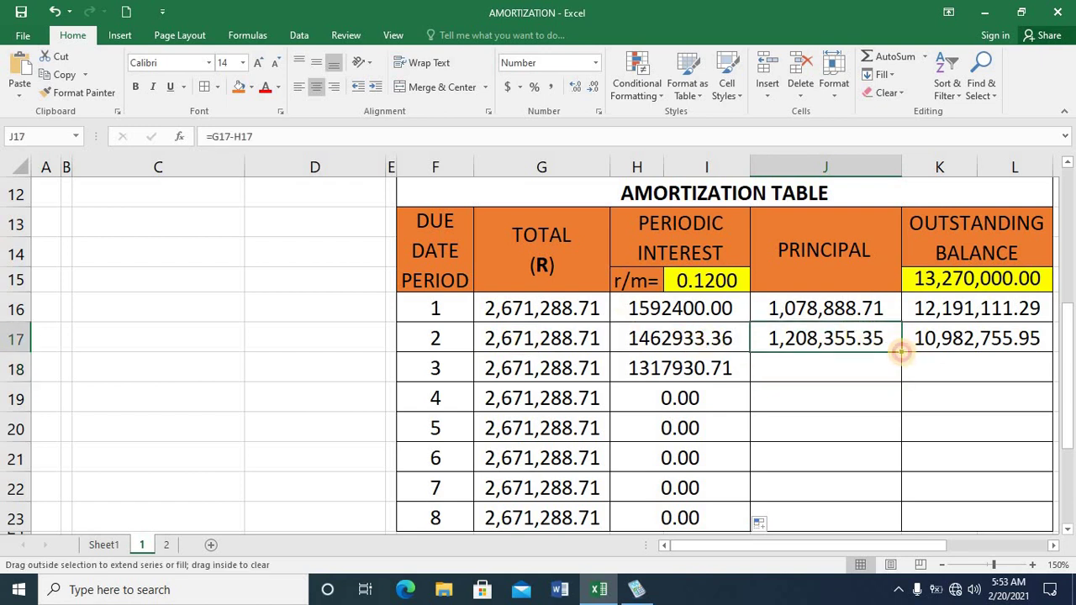
pyautogui.moveTo(901, 353); pyautogui.dragTo(901, 519)
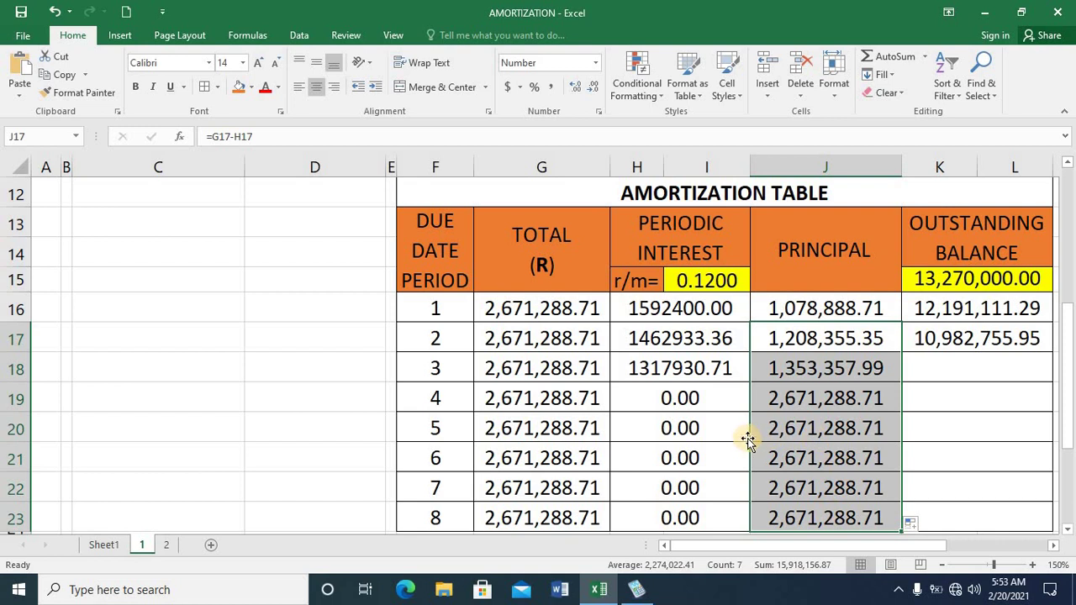
# - Fill the period 2 Outstanding Balance formula from K17 down to period 8 in K23
pyautogui.click(943, 368)
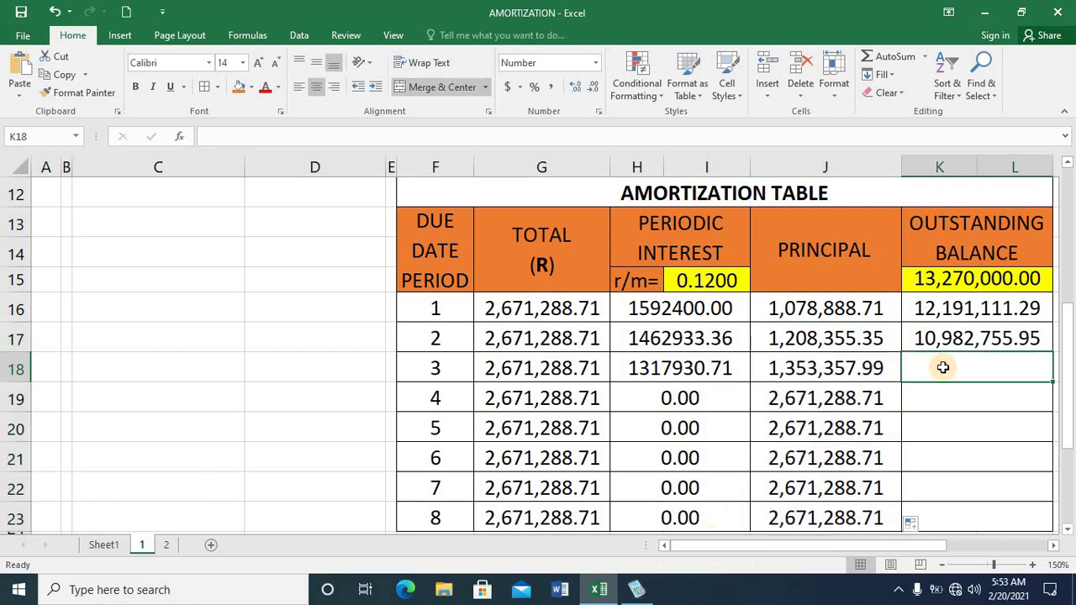
pyautogui.click(1027, 338)
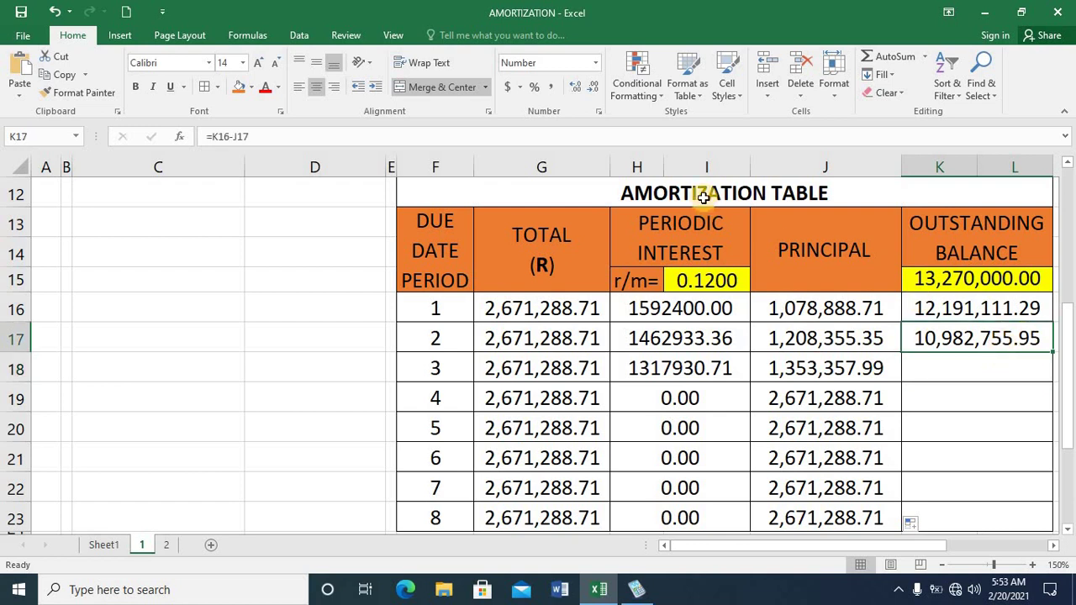
pyautogui.doubleClick(945, 340)
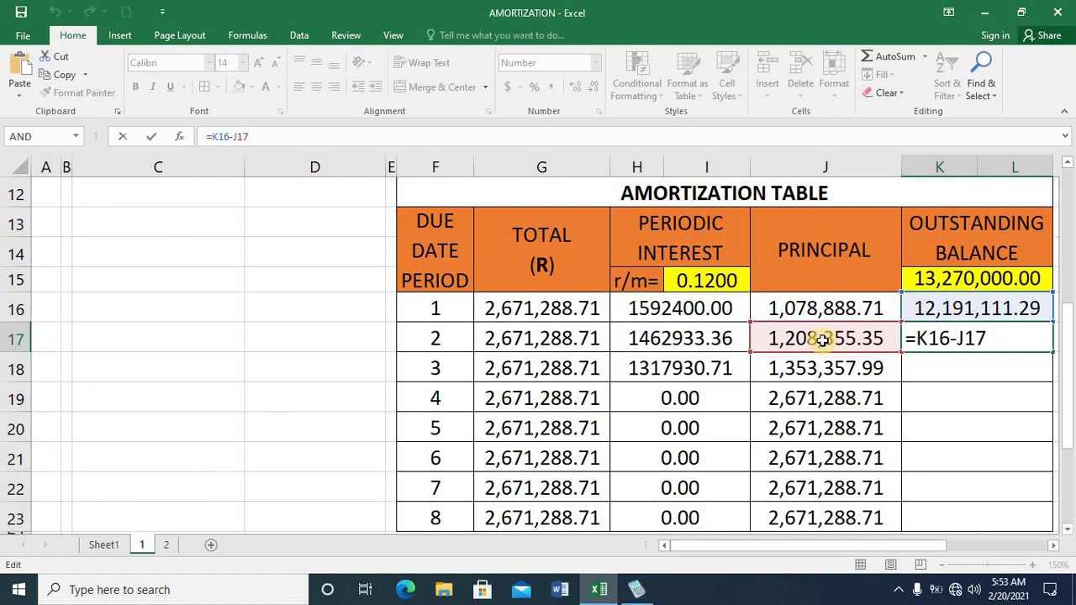
pyautogui.click(1056, 354)
pyautogui.moveTo(1054, 354); pyautogui.dragTo(1048, 521)
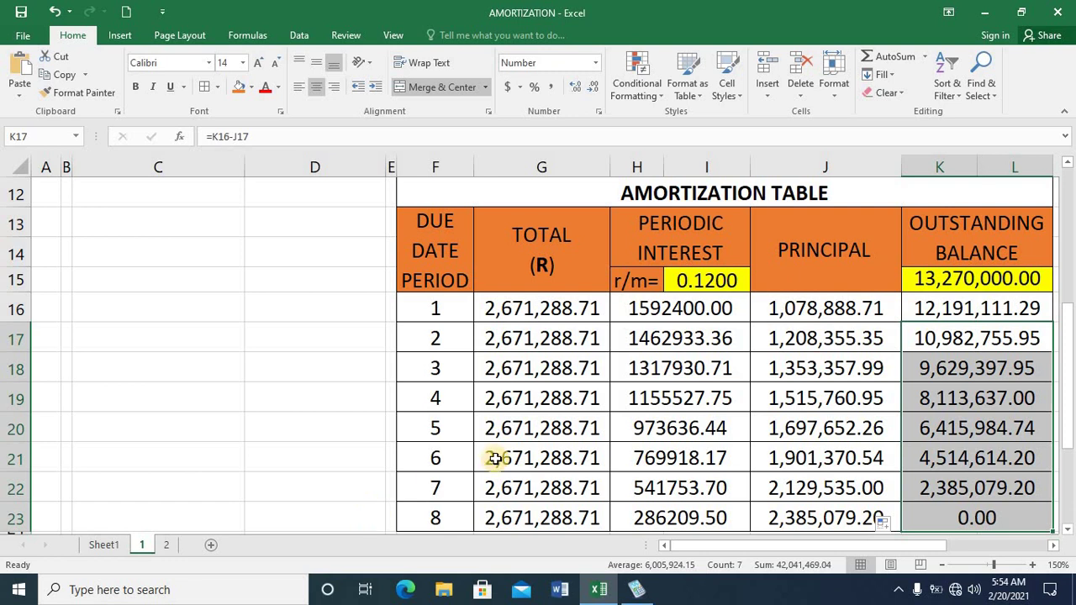
# - Examine the period 1 row, from the total payment through interest and principal to the opening and outstanding balances
pyautogui.click(374, 374)
pyautogui.click(484, 309)
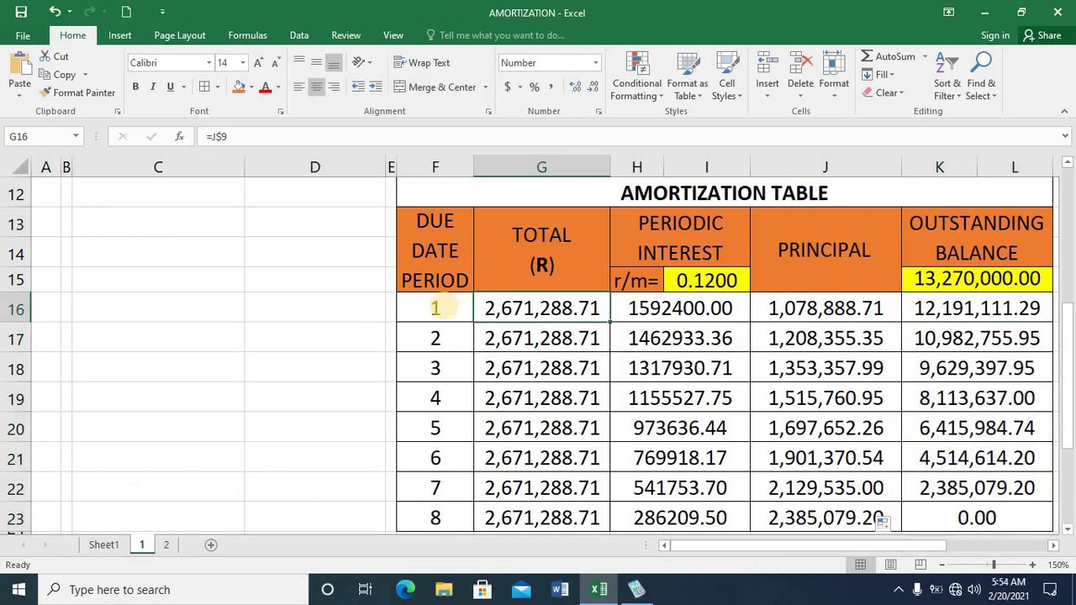
pyautogui.click(437, 308)
pyautogui.press('Right')
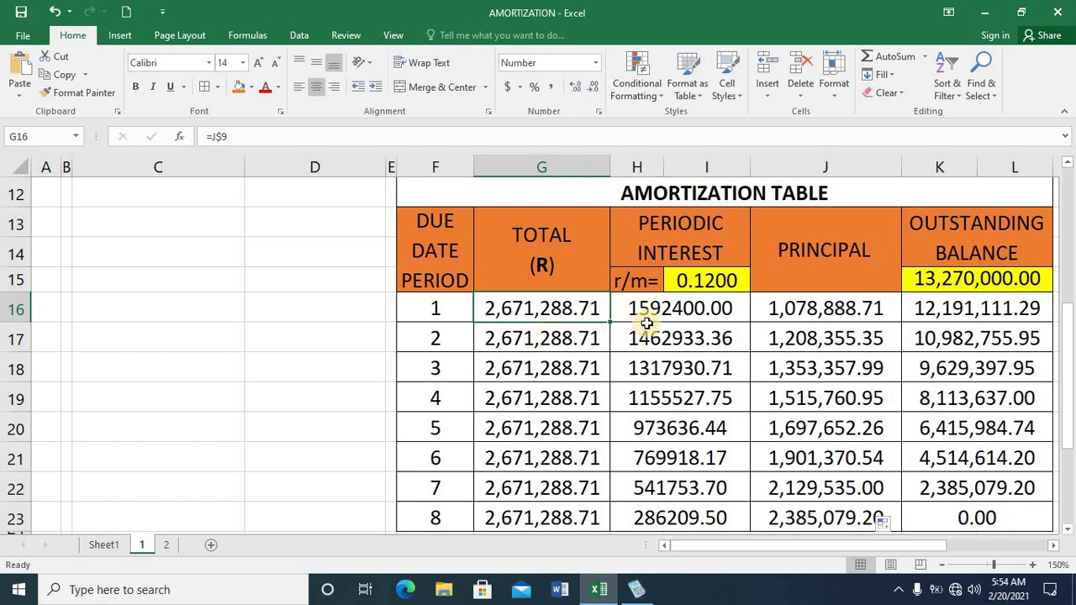
pyautogui.click(676, 306)
pyautogui.click(544, 307)
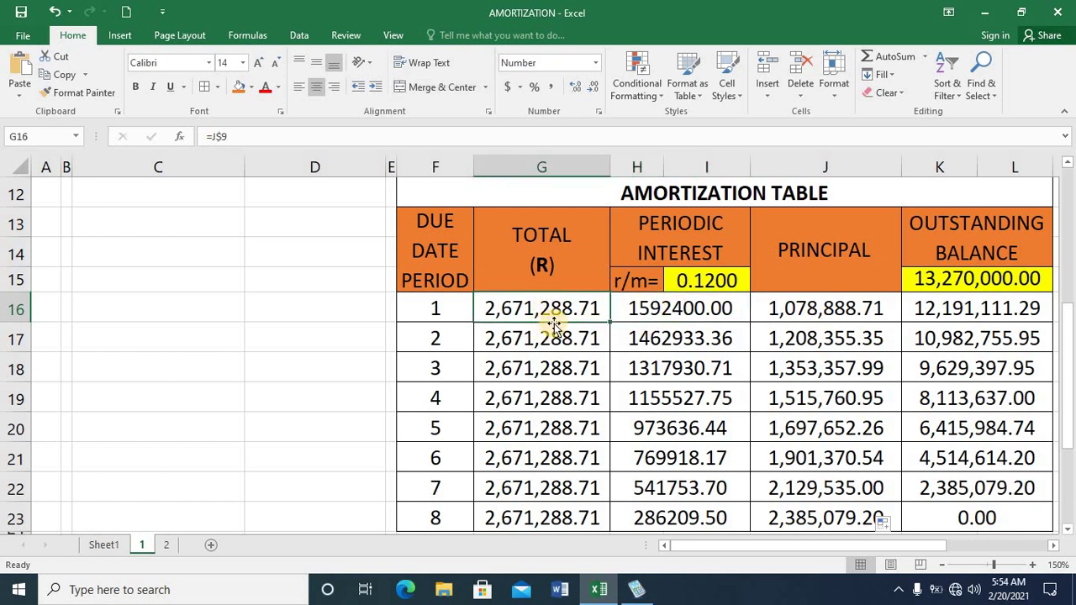
pyautogui.click(687, 309)
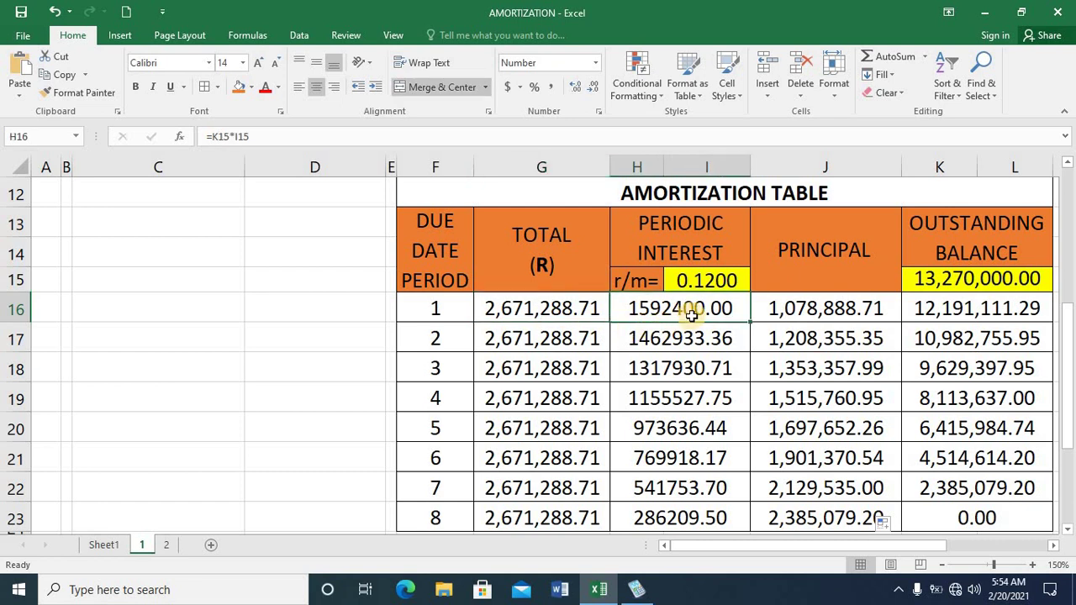
pyautogui.click(757, 308)
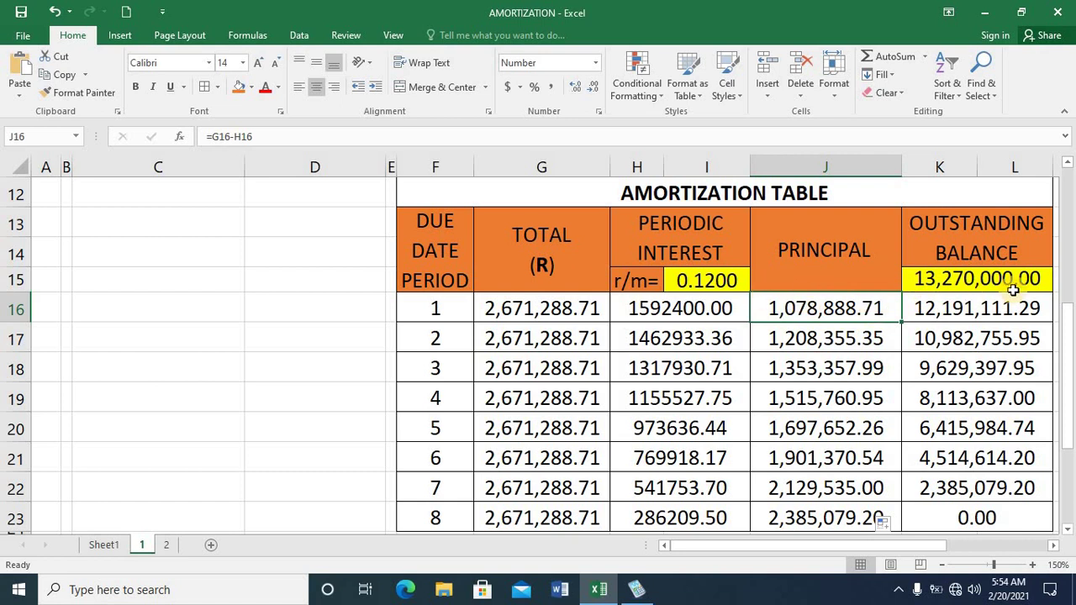
pyautogui.click(987, 279)
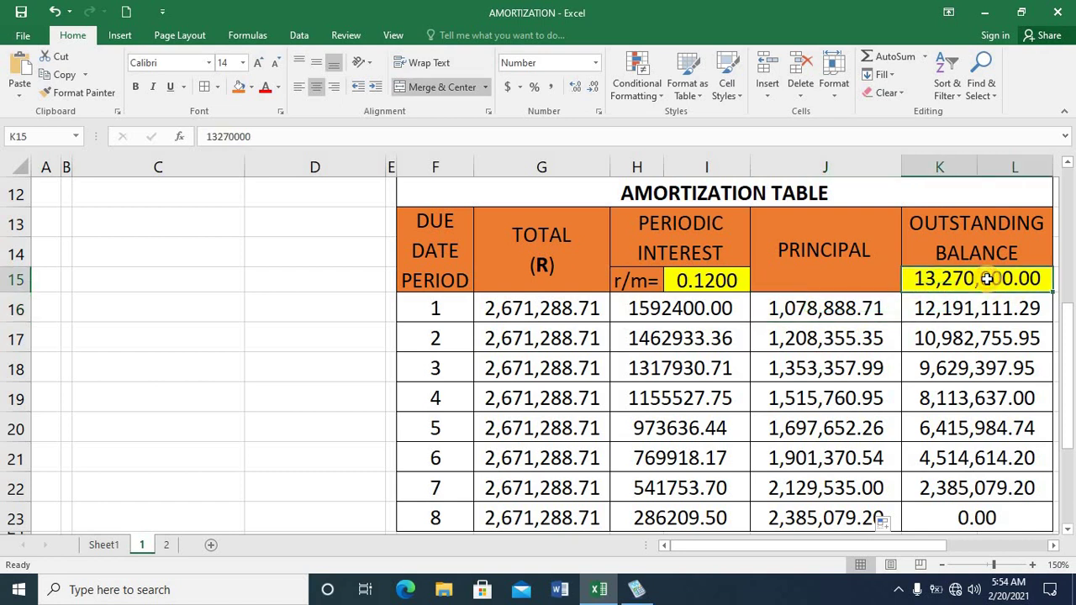
pyautogui.click(962, 311)
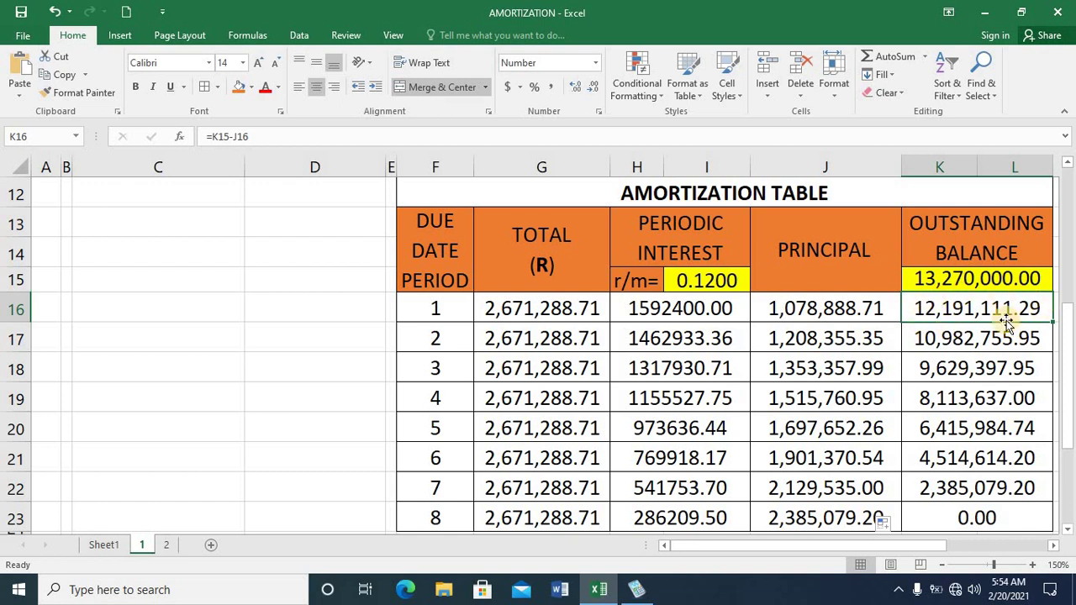
# - Examine the periodic rate in I15 and the period 2 payment, Periodic Interest and Principal formulas
pyautogui.click(712, 287)
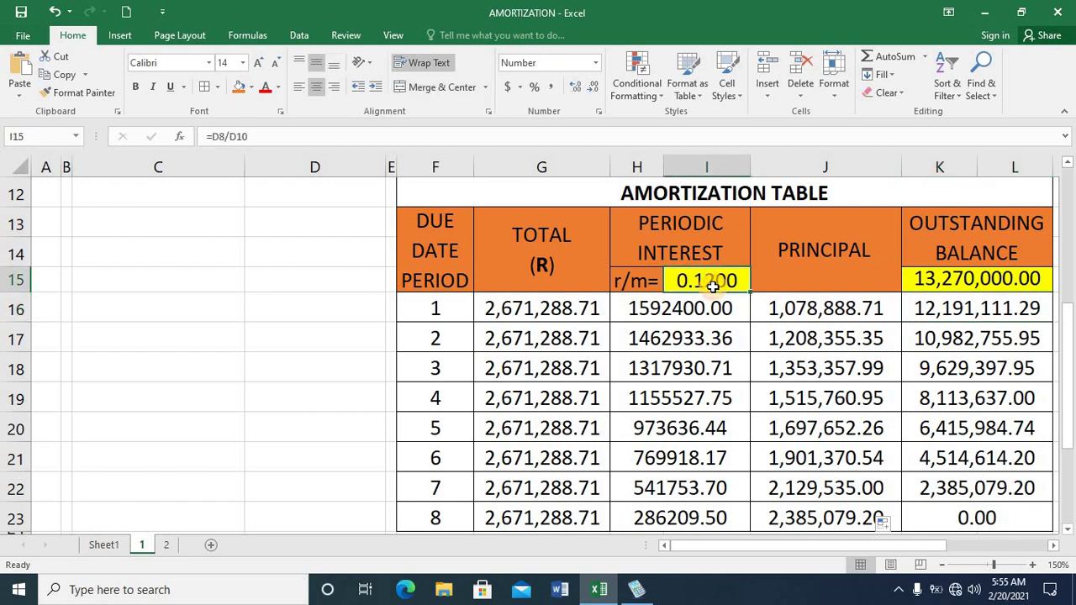
pyautogui.click(709, 338)
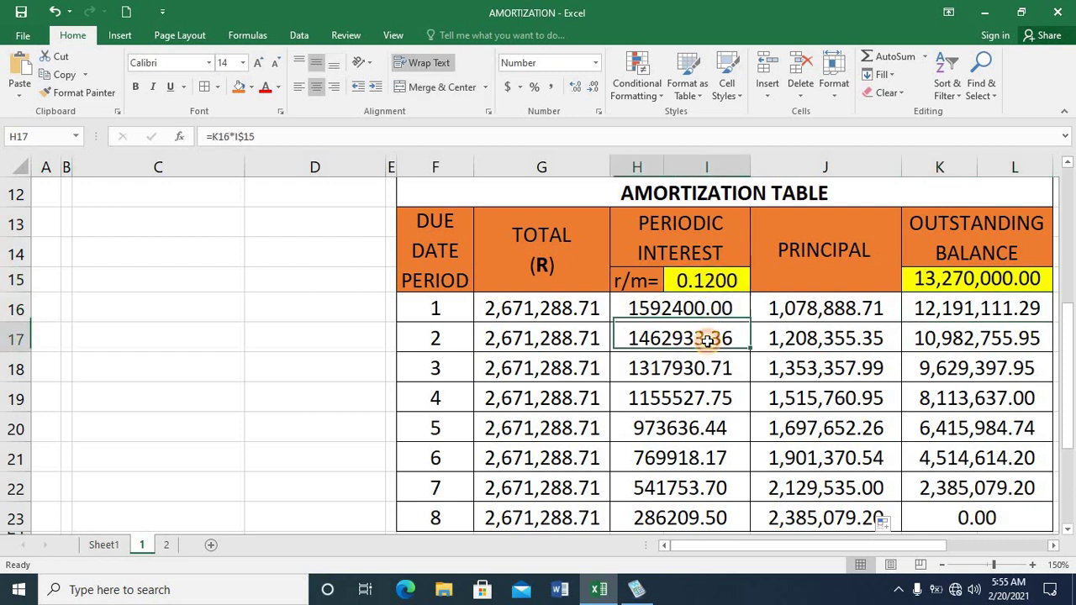
pyautogui.click(790, 339)
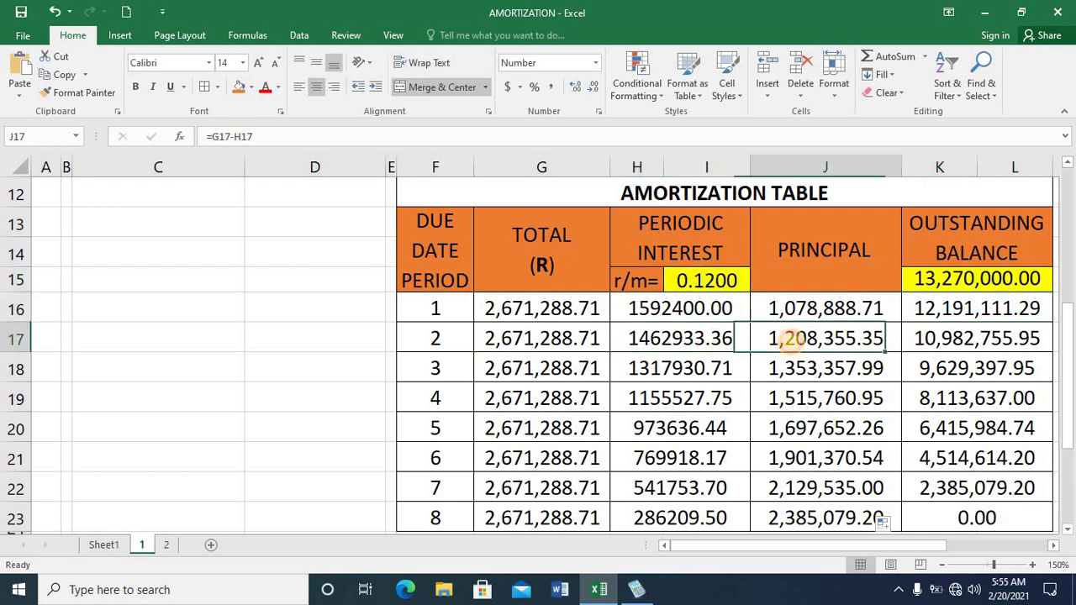
pyautogui.click(550, 340)
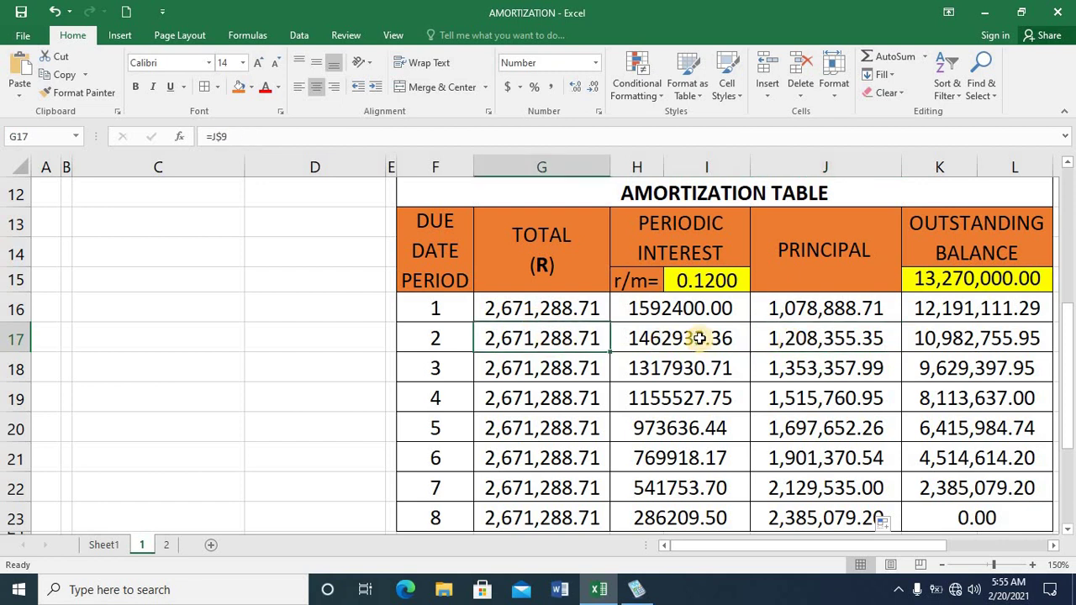
pyautogui.click(698, 338)
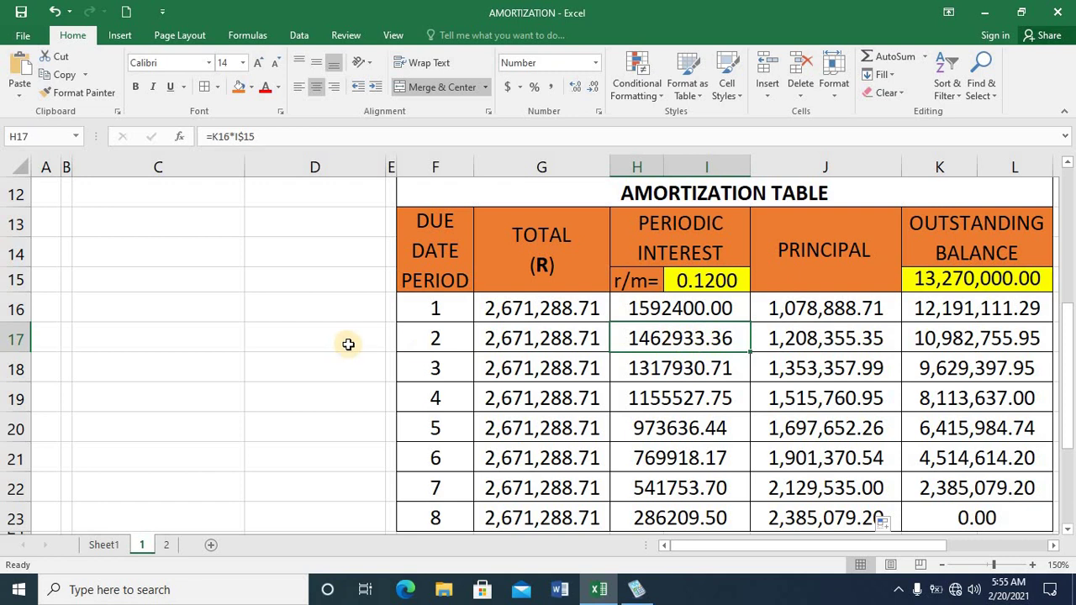
pyautogui.click(435, 338)
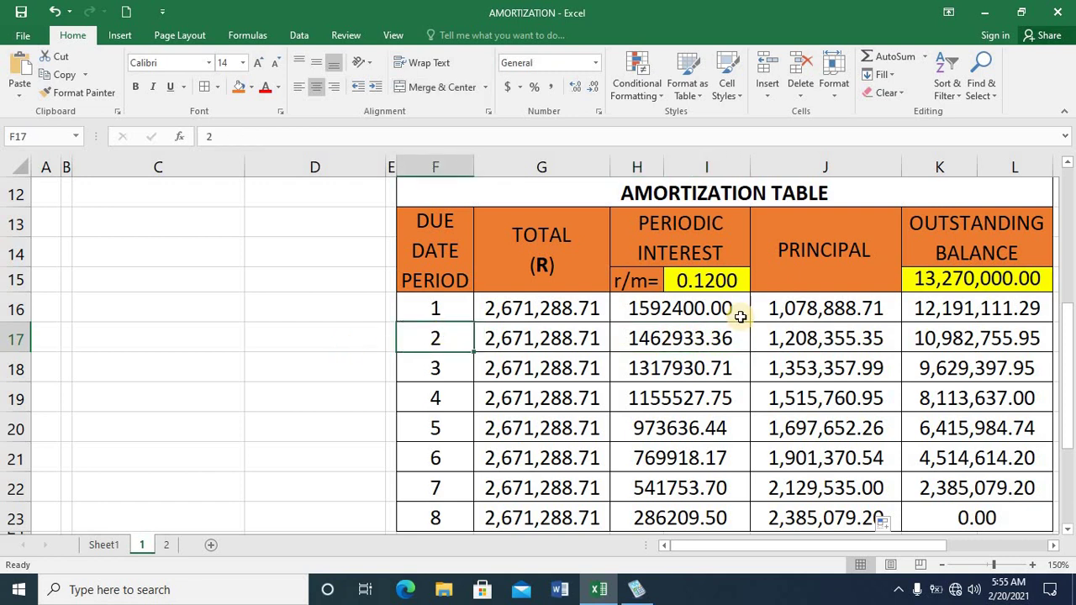
pyautogui.click(857, 338)
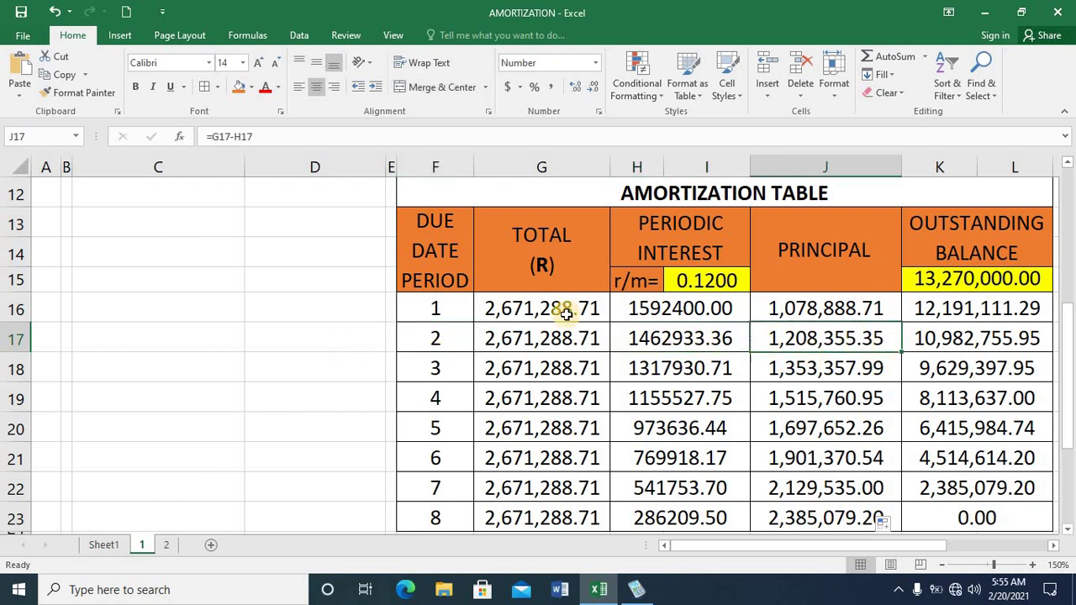
pyautogui.click(597, 336)
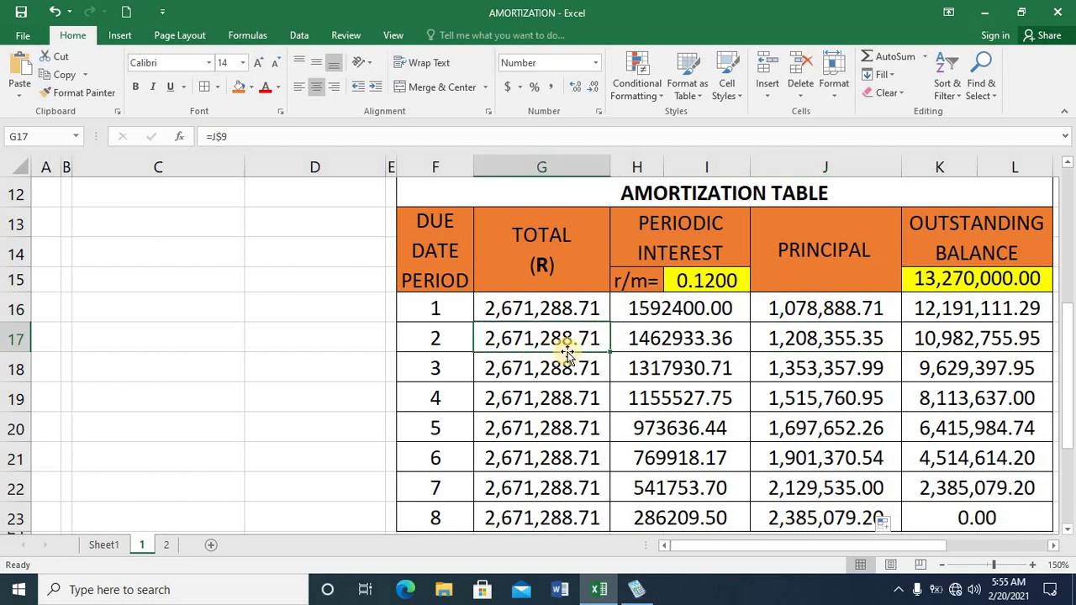
pyautogui.click(807, 338)
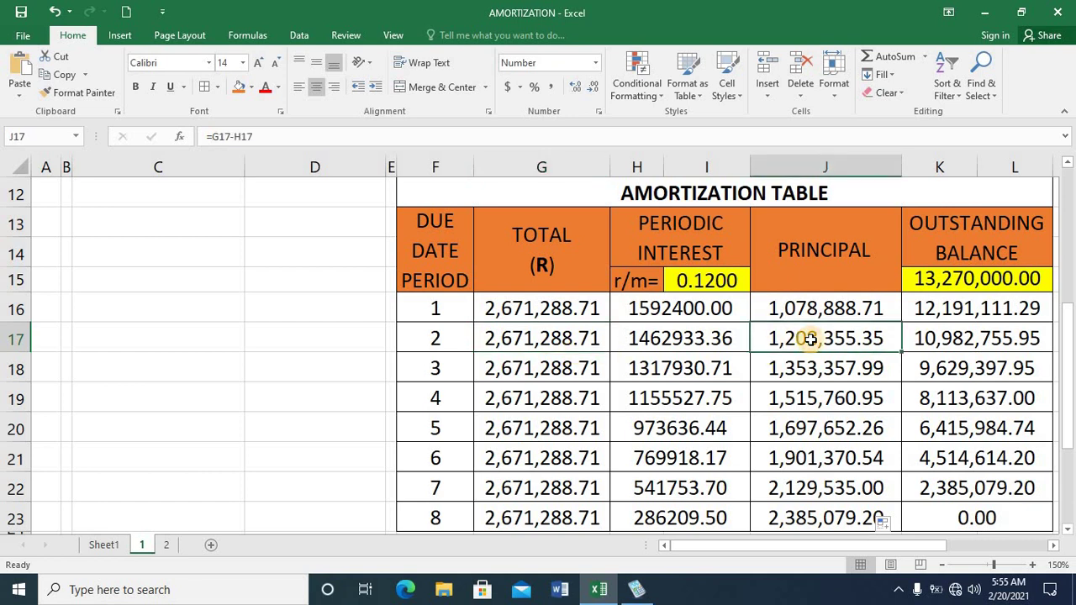
# - Examine the copied Principal formulas in column J down to the period 8 row
pyautogui.press('Down')
pyautogui.press('Down')
pyautogui.press('Down')
pyautogui.press('Down')
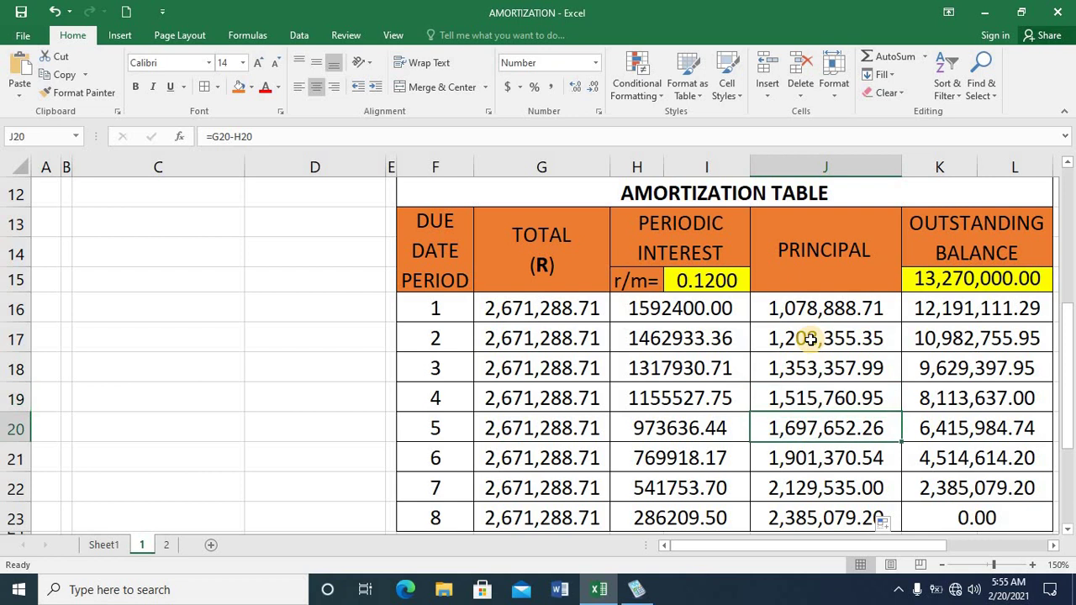
pyautogui.press('Down')
pyautogui.press('Down')
pyautogui.press('Left')
pyautogui.press('Left')
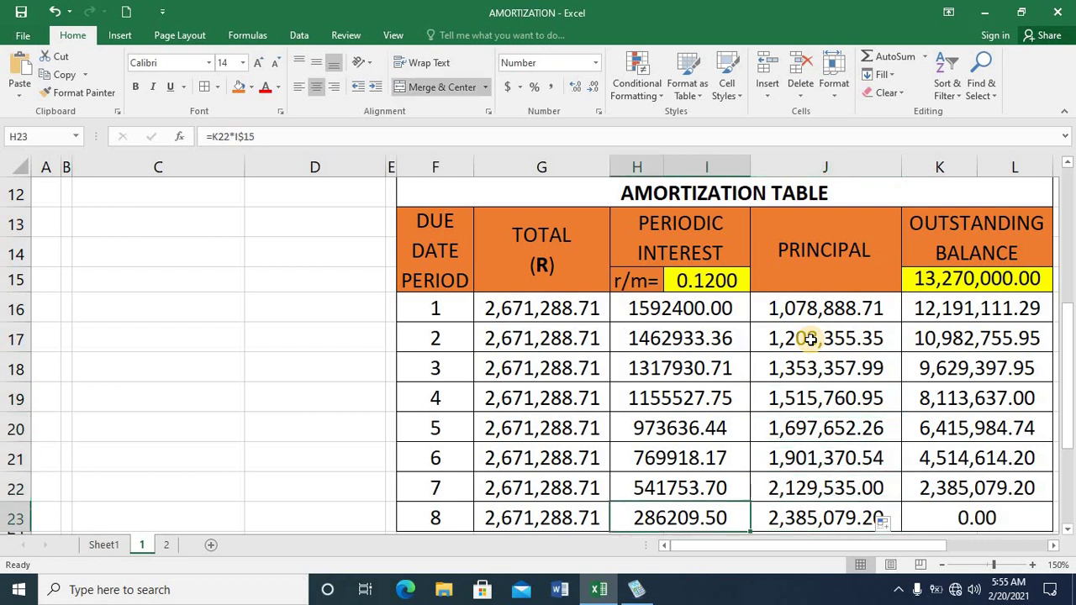
pyautogui.press('Left')
pyautogui.press('Up')
pyautogui.press('Up')
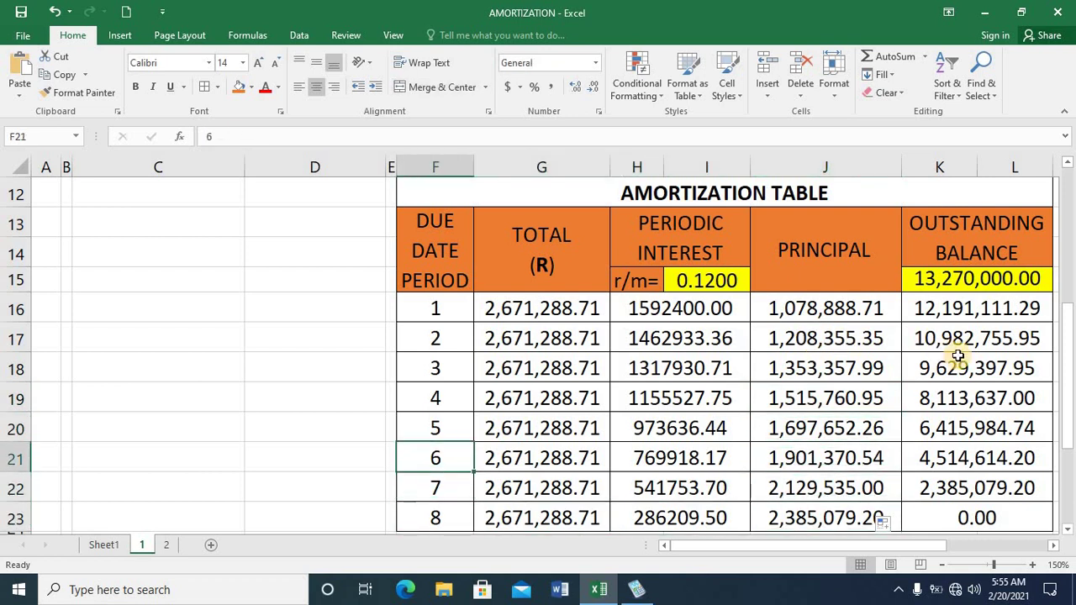
# - Review the Periodic Interest formulas in column H from period 3 down to period 8
pyautogui.click(661, 366)
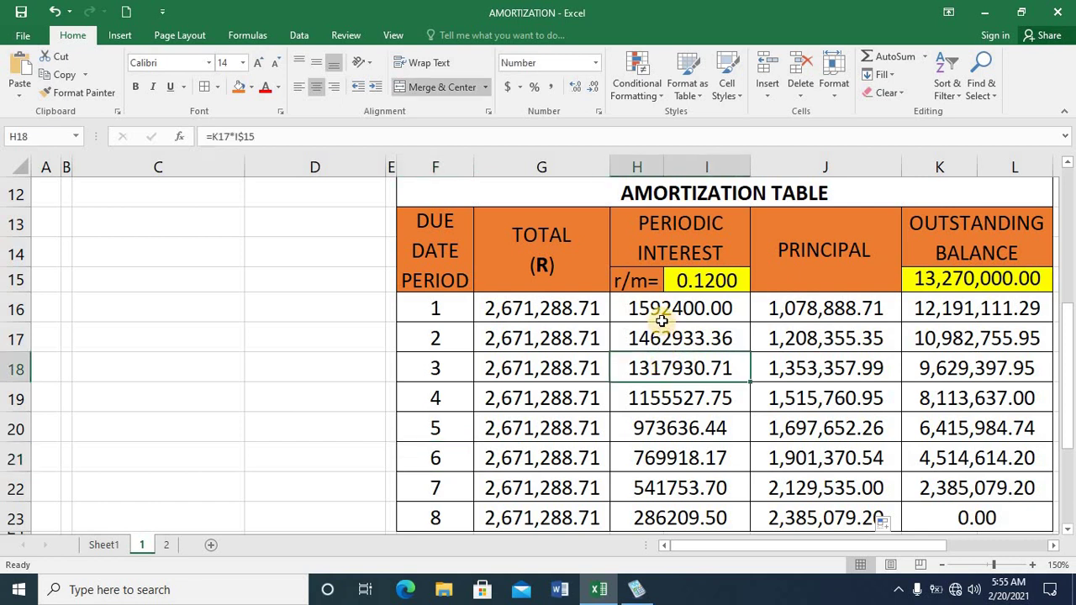
pyautogui.press('Down')
pyautogui.press('Down')
pyautogui.press('Down')
pyautogui.press('Down')
pyautogui.press('Down')
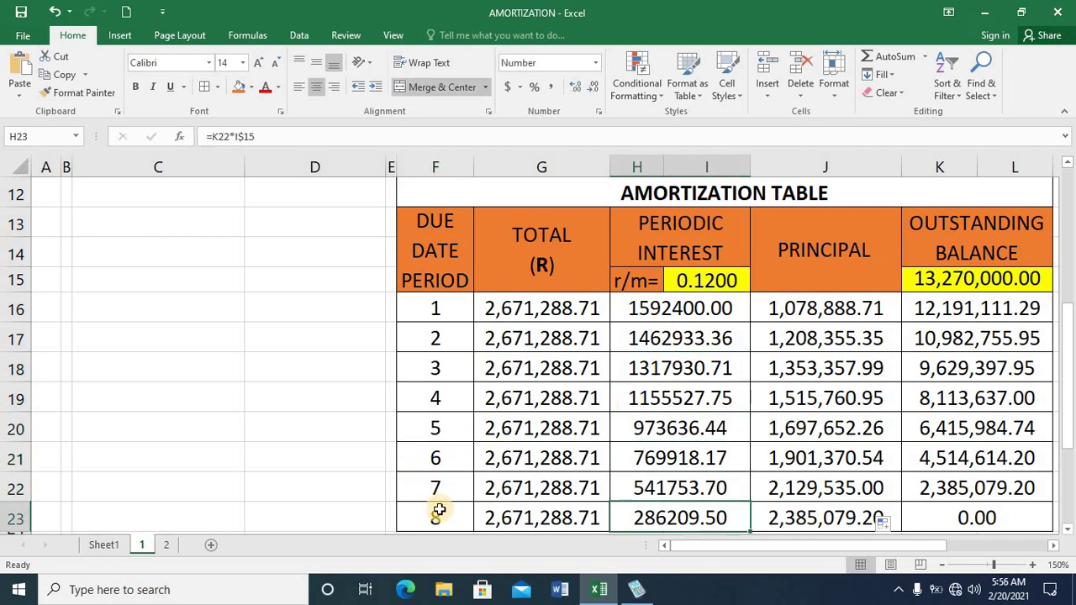
# - Examine the Outstanding Balance formulas from period 1 downward and check the final period 8 row
pyautogui.click(952, 316)
pyautogui.press('Down')
pyautogui.press('Down')
pyautogui.press('Down')
pyautogui.press('Down')
pyautogui.press('Down')
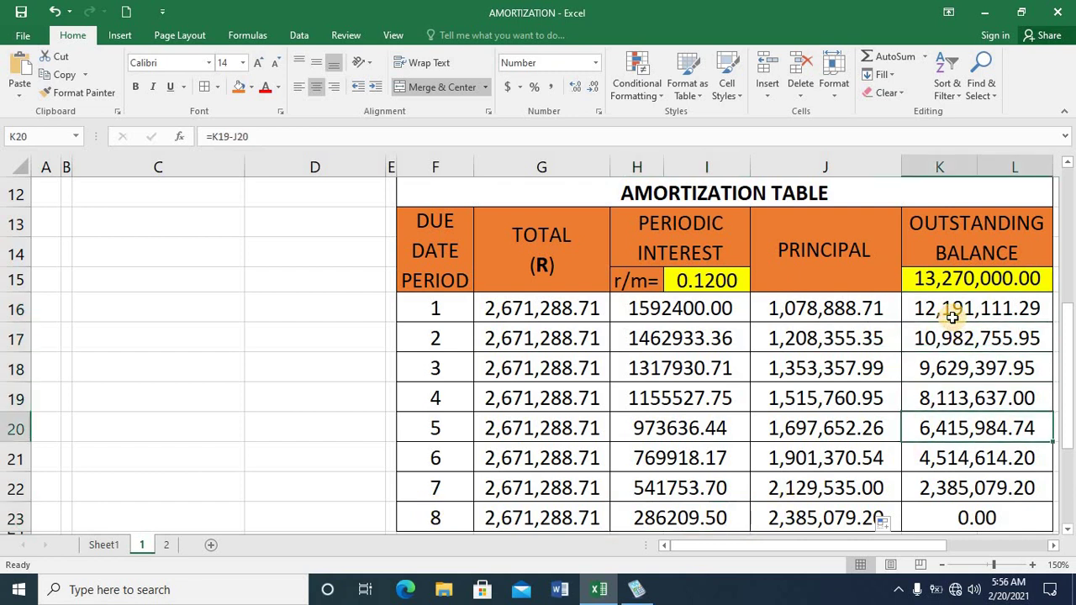
pyautogui.press('Down')
pyautogui.press('Up')
pyautogui.press('Up')
pyautogui.press('Down')
pyautogui.press('Down')
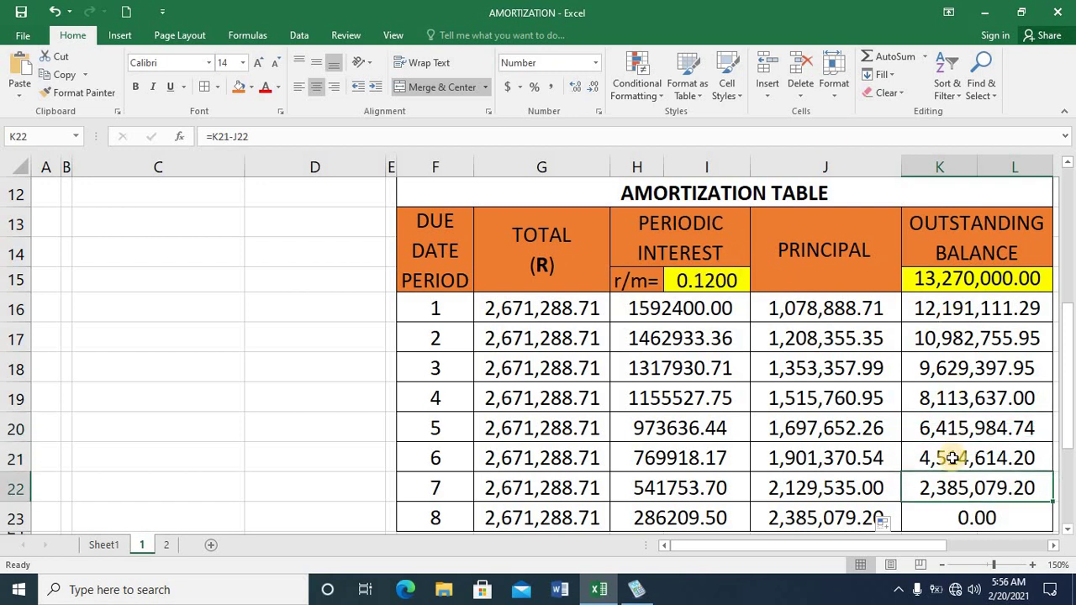
pyautogui.click(679, 517)
pyautogui.click(12, 518)
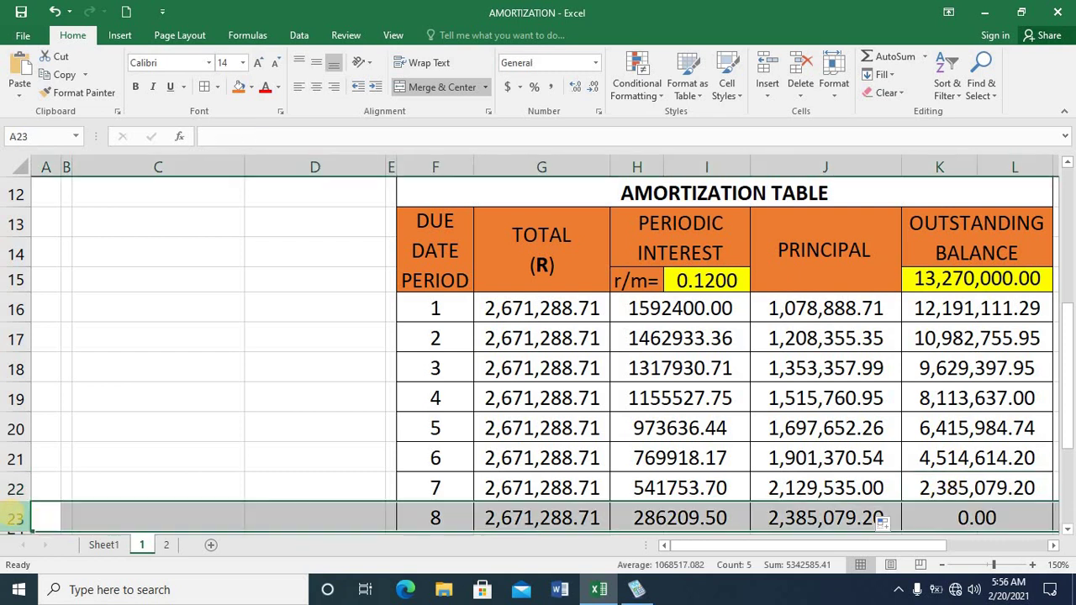
pyautogui.click(951, 517)
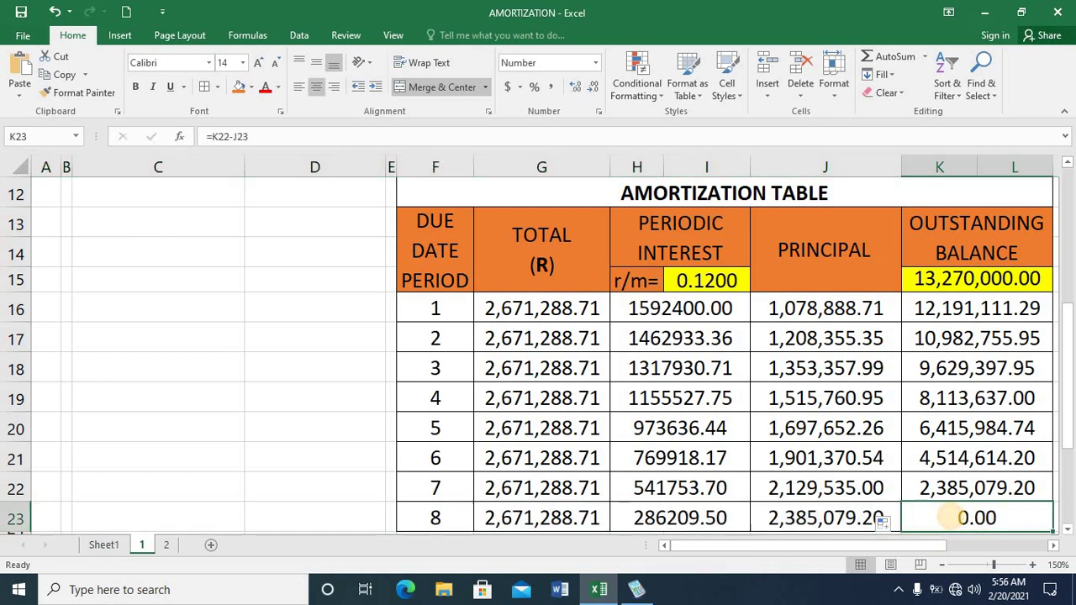